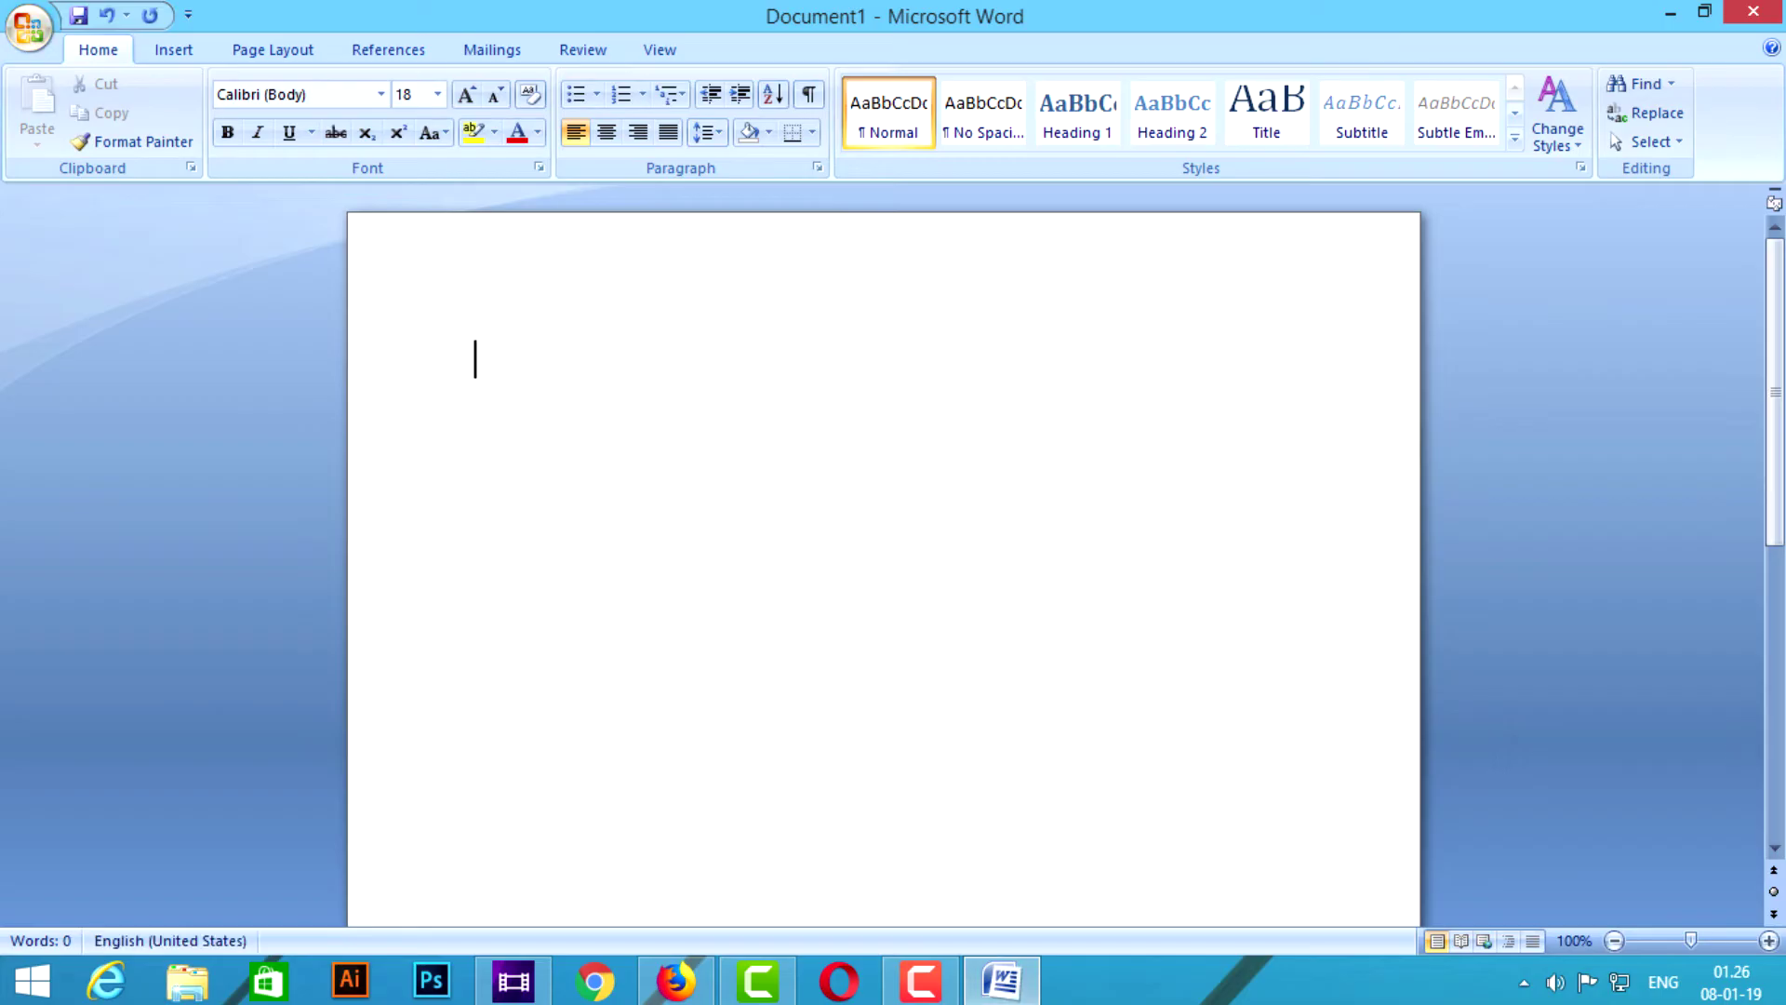
# In Word, type 'Today I watch you how to draw a Robi log' and 'At first open illustrator' as two lines
pyautogui.write('Today I watch you how to draw a')
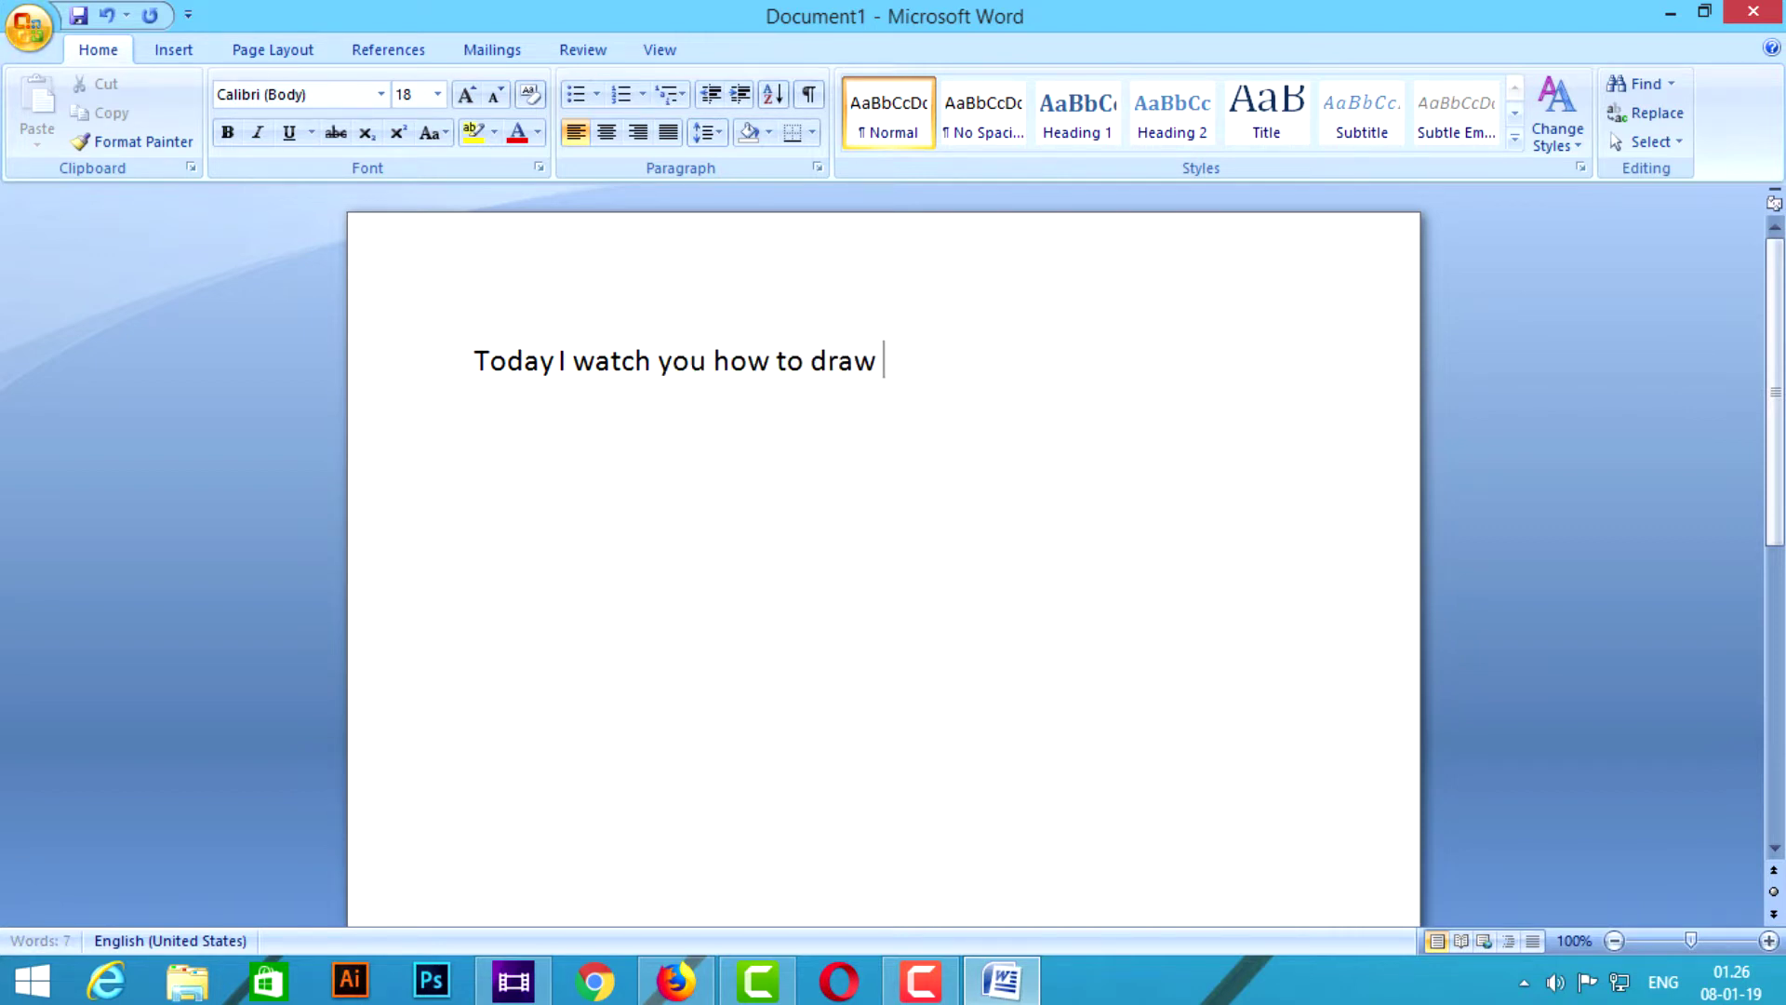
pyautogui.write(' R')
pyautogui.write('o')
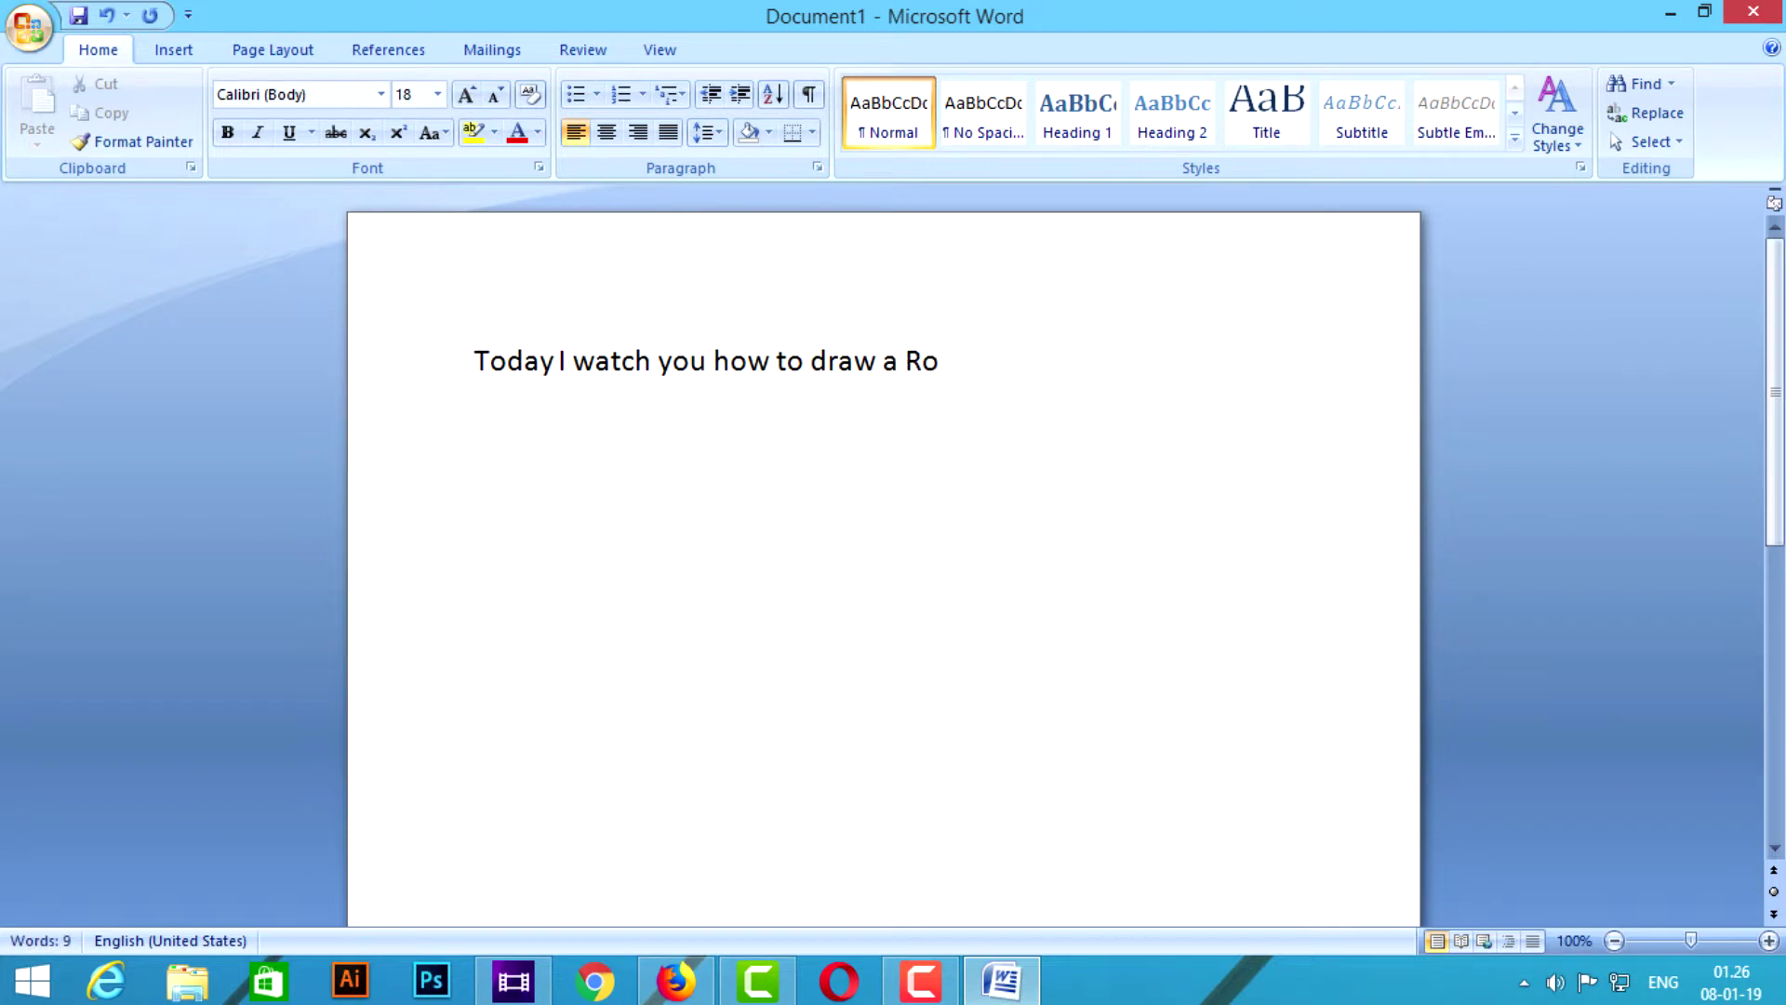
pyautogui.write('bi logo')
pyautogui.press('Return')
pyautogui.write('A')
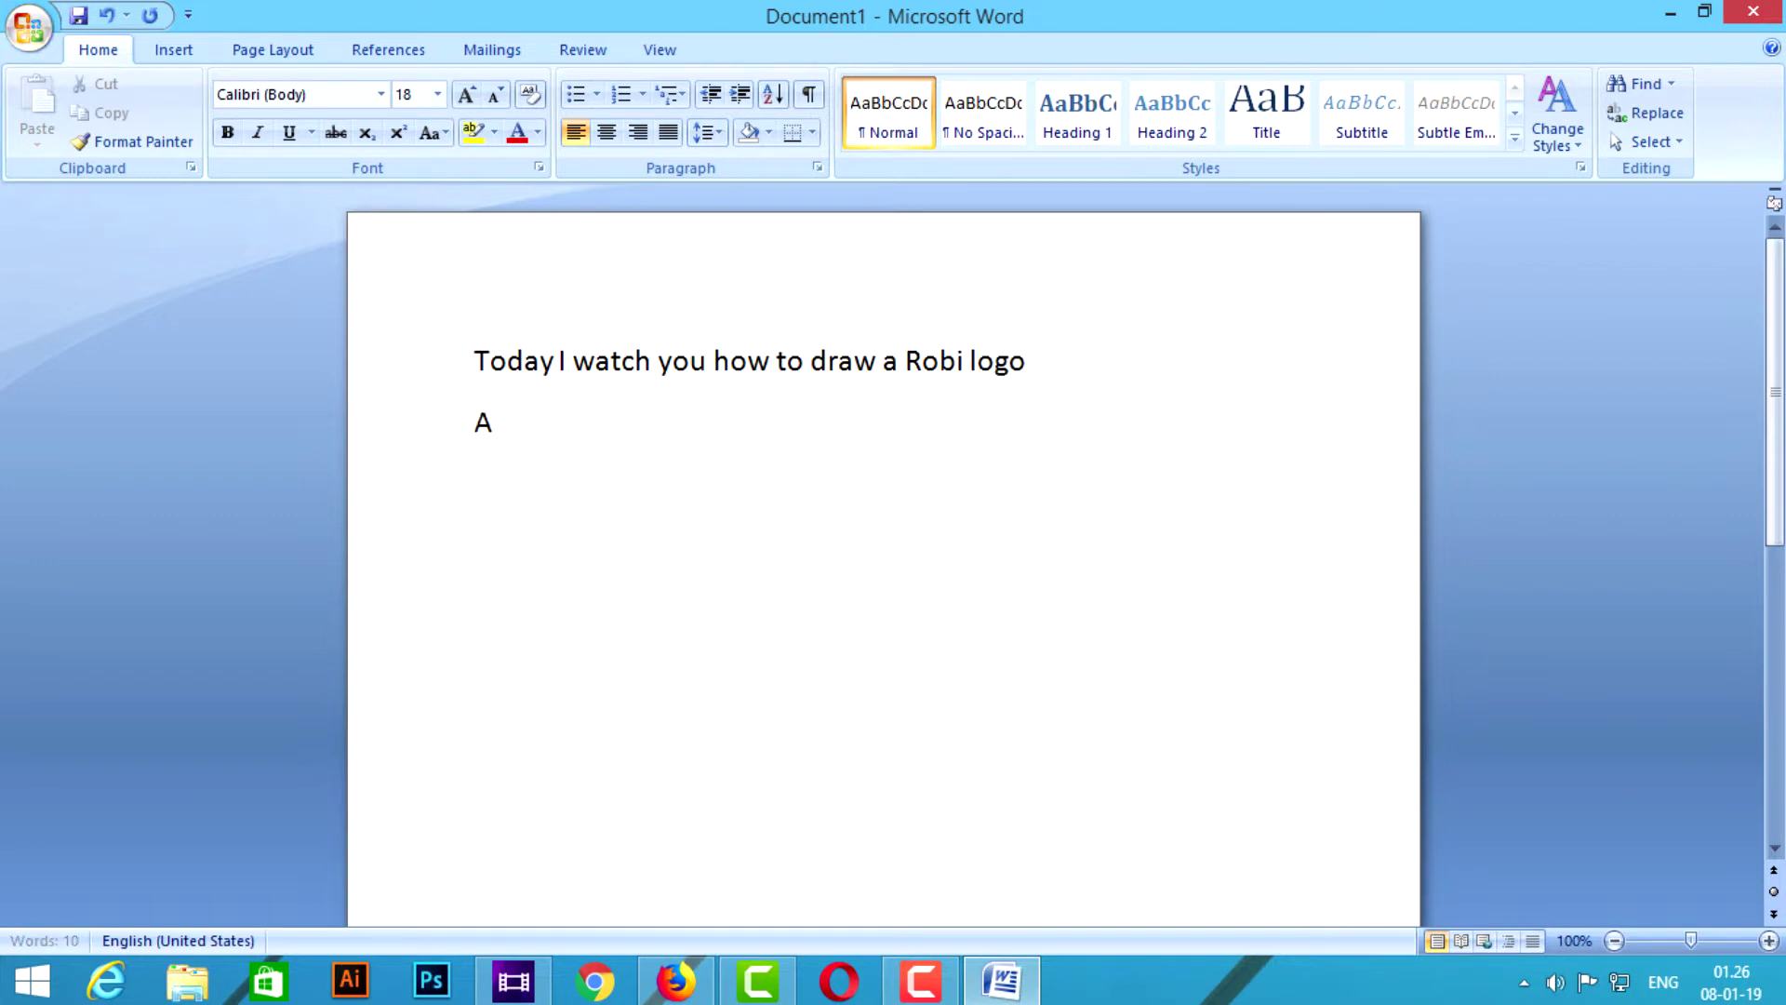
pyautogui.write('t first')
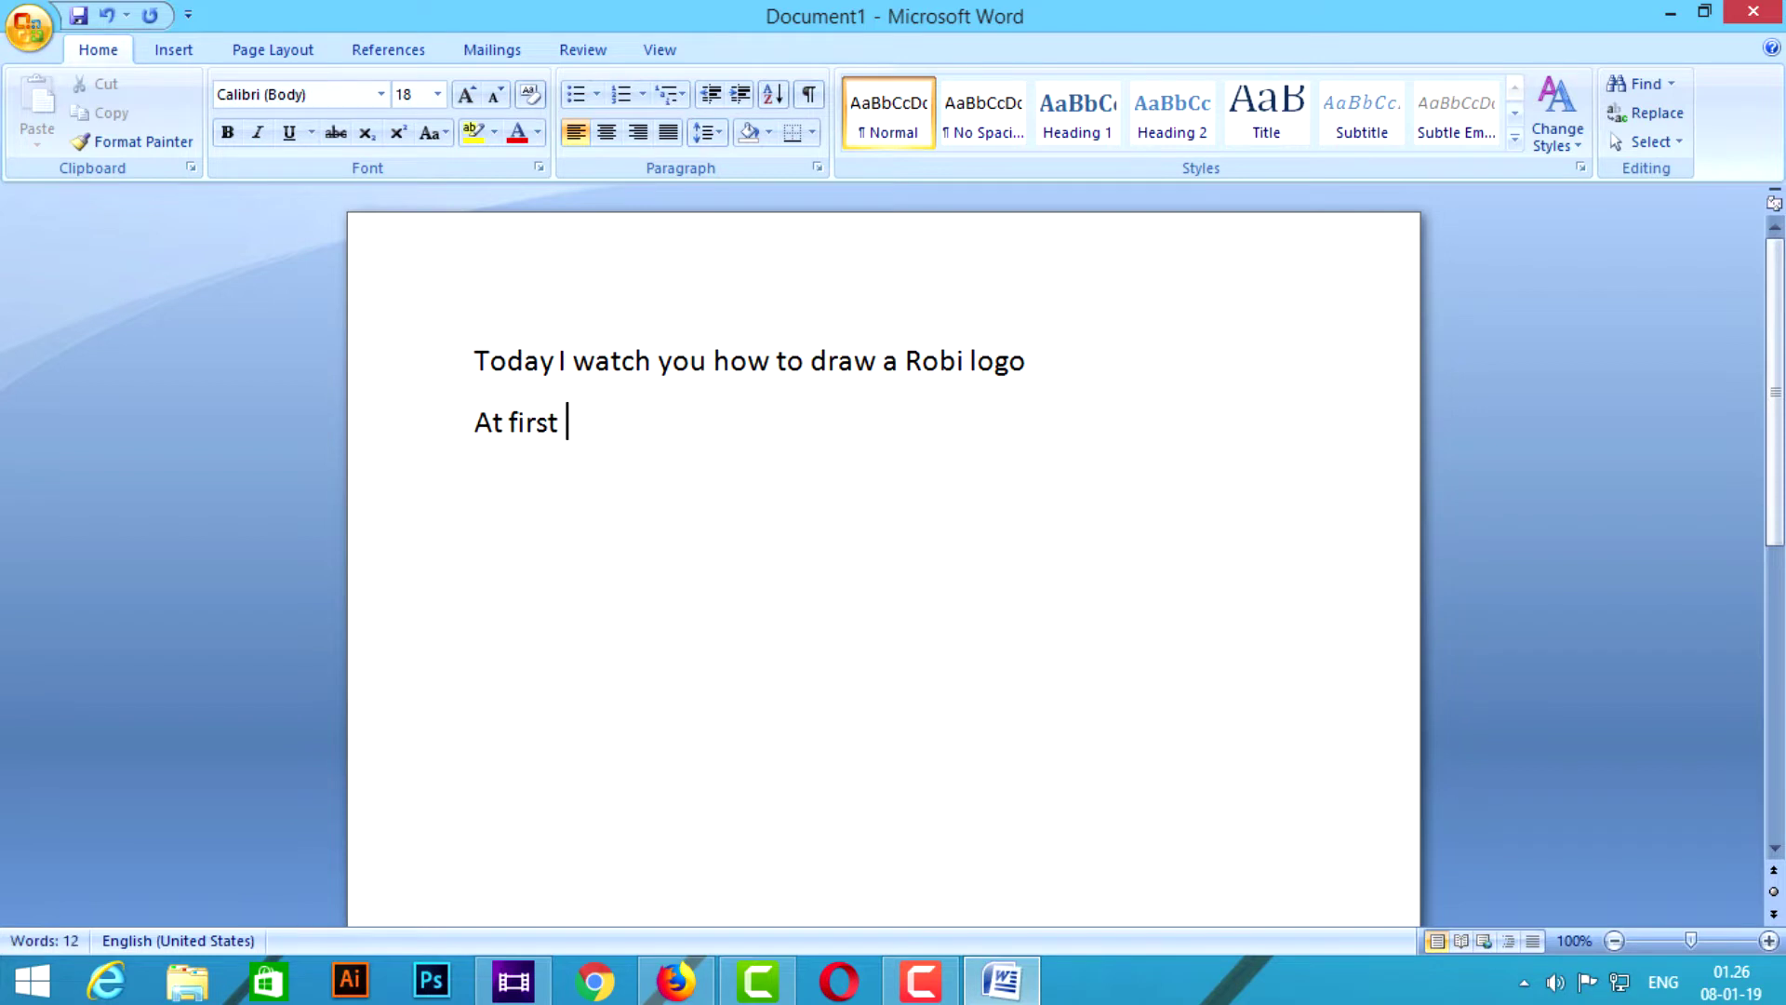
pyautogui.write(' open i')
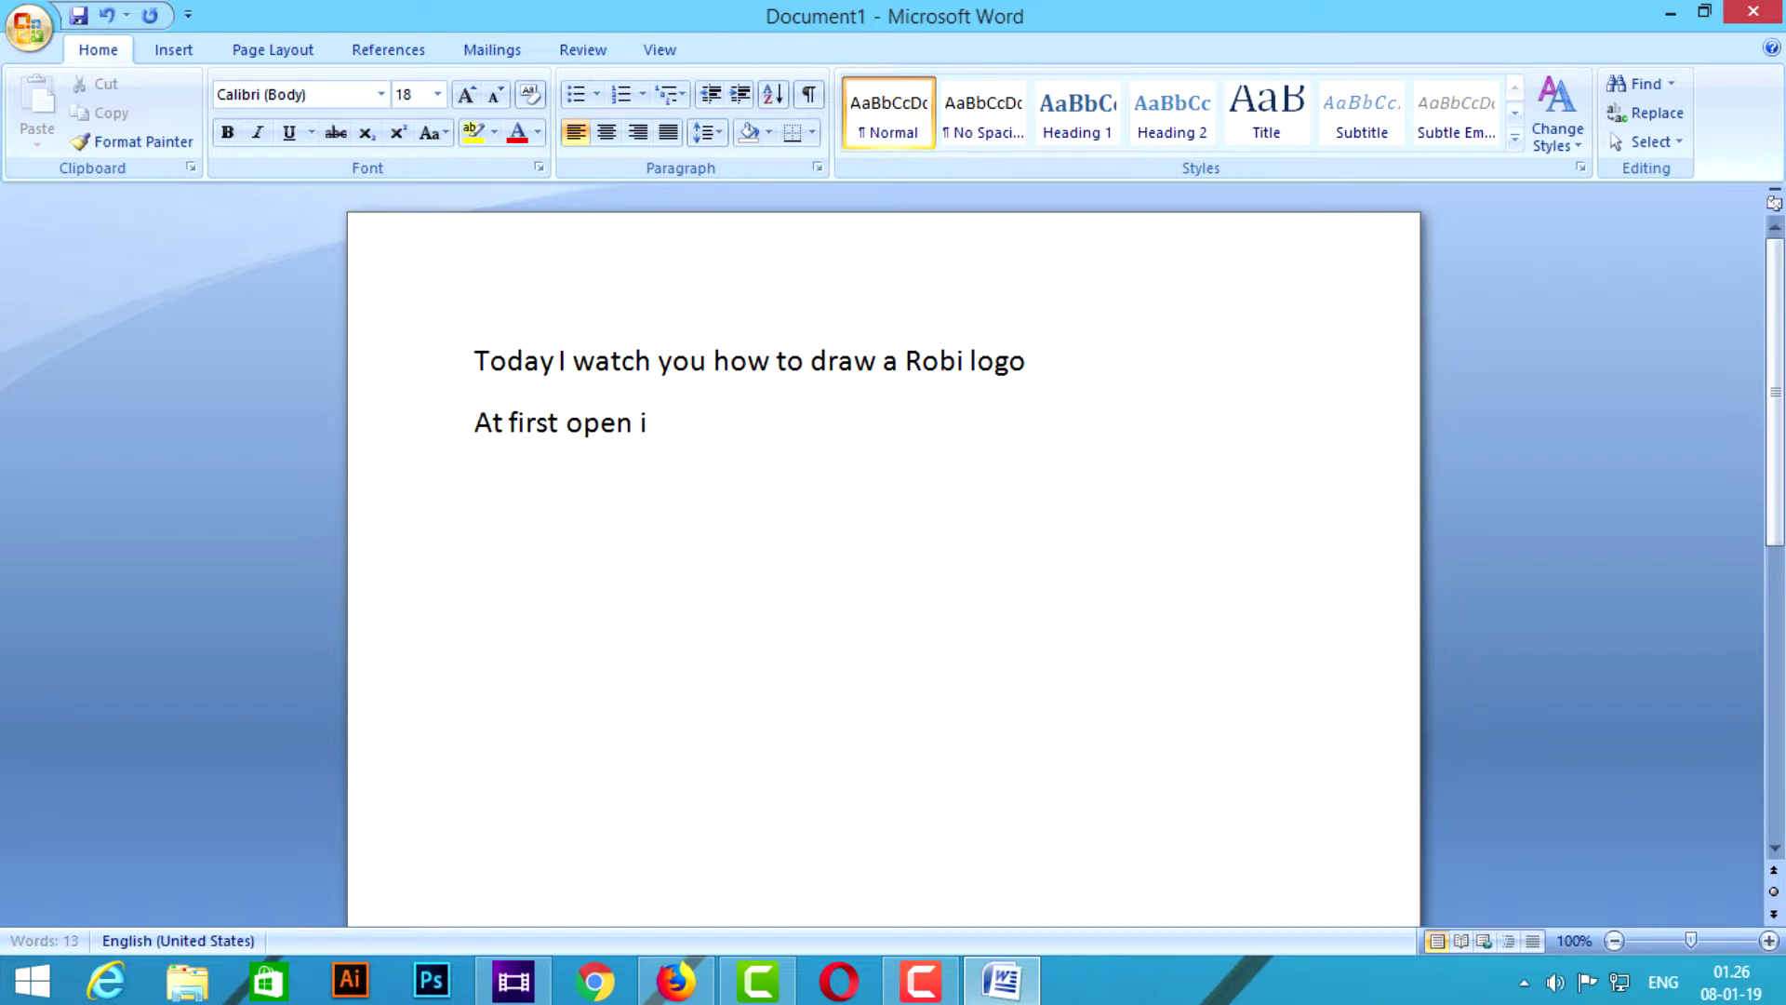
pyautogui.write('llustrator')
pyautogui.press('Return')
# Minimize Word and launch Adobe Illustrator from the taskbar
pyautogui.click(1670, 12)
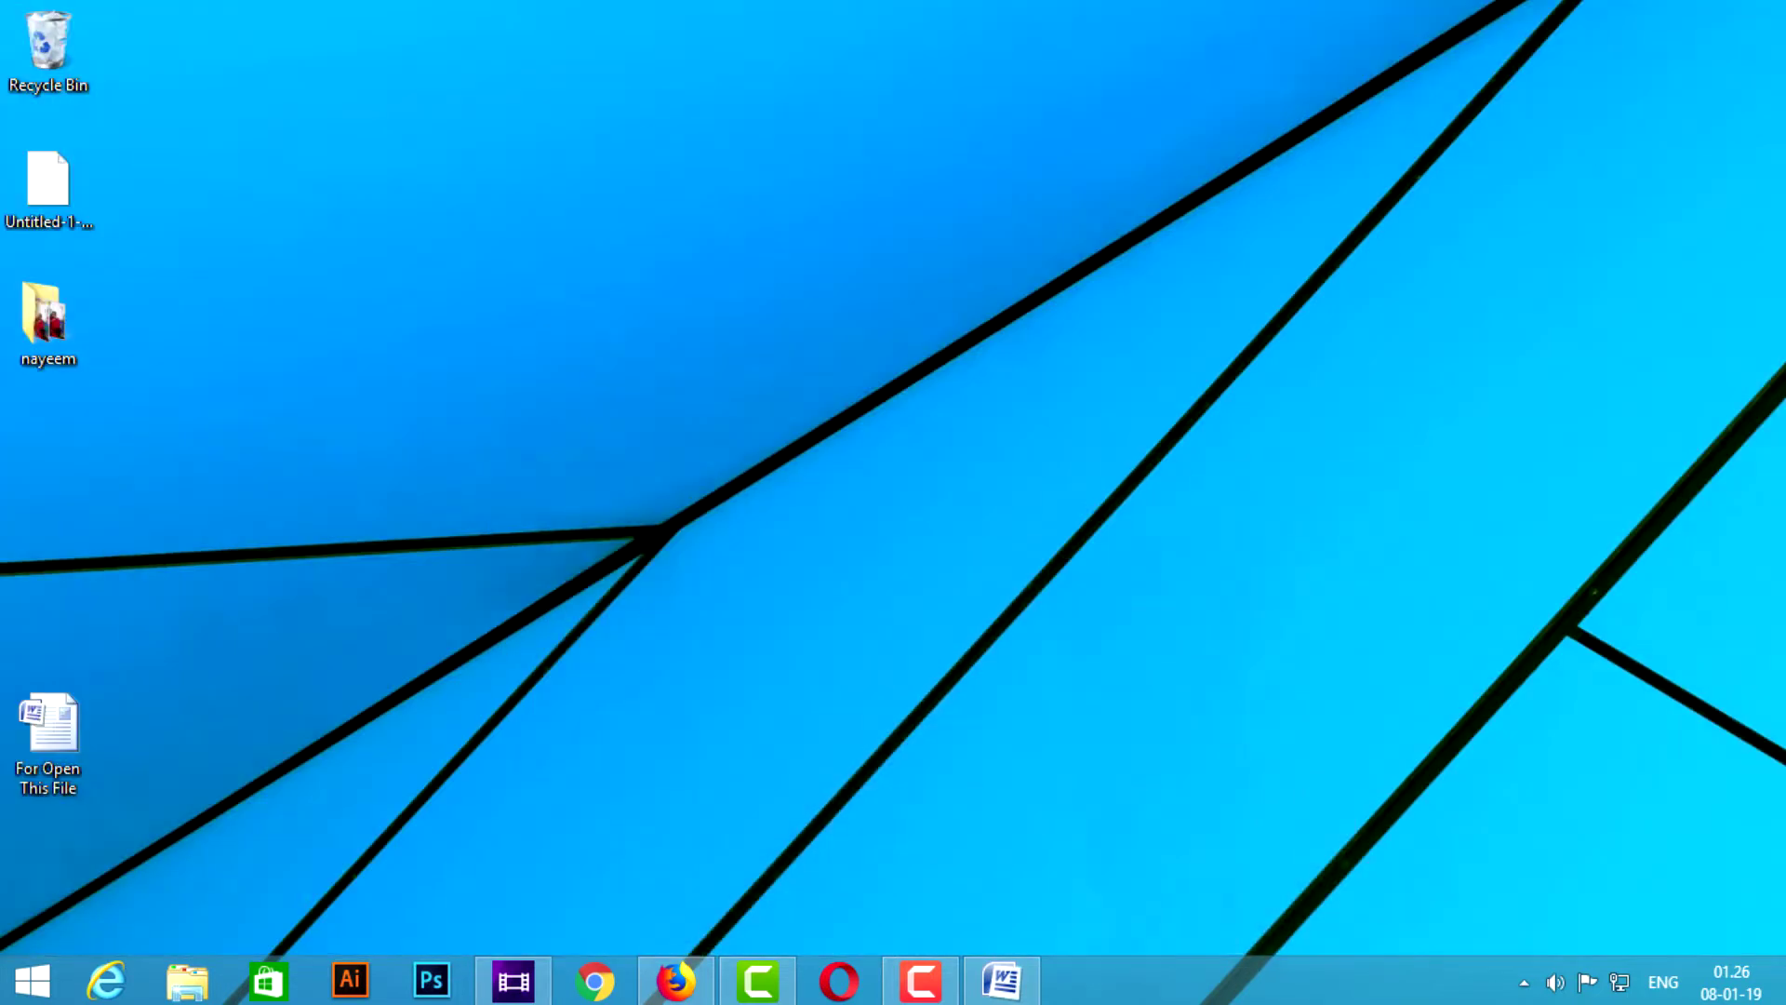
pyautogui.click(350, 979)
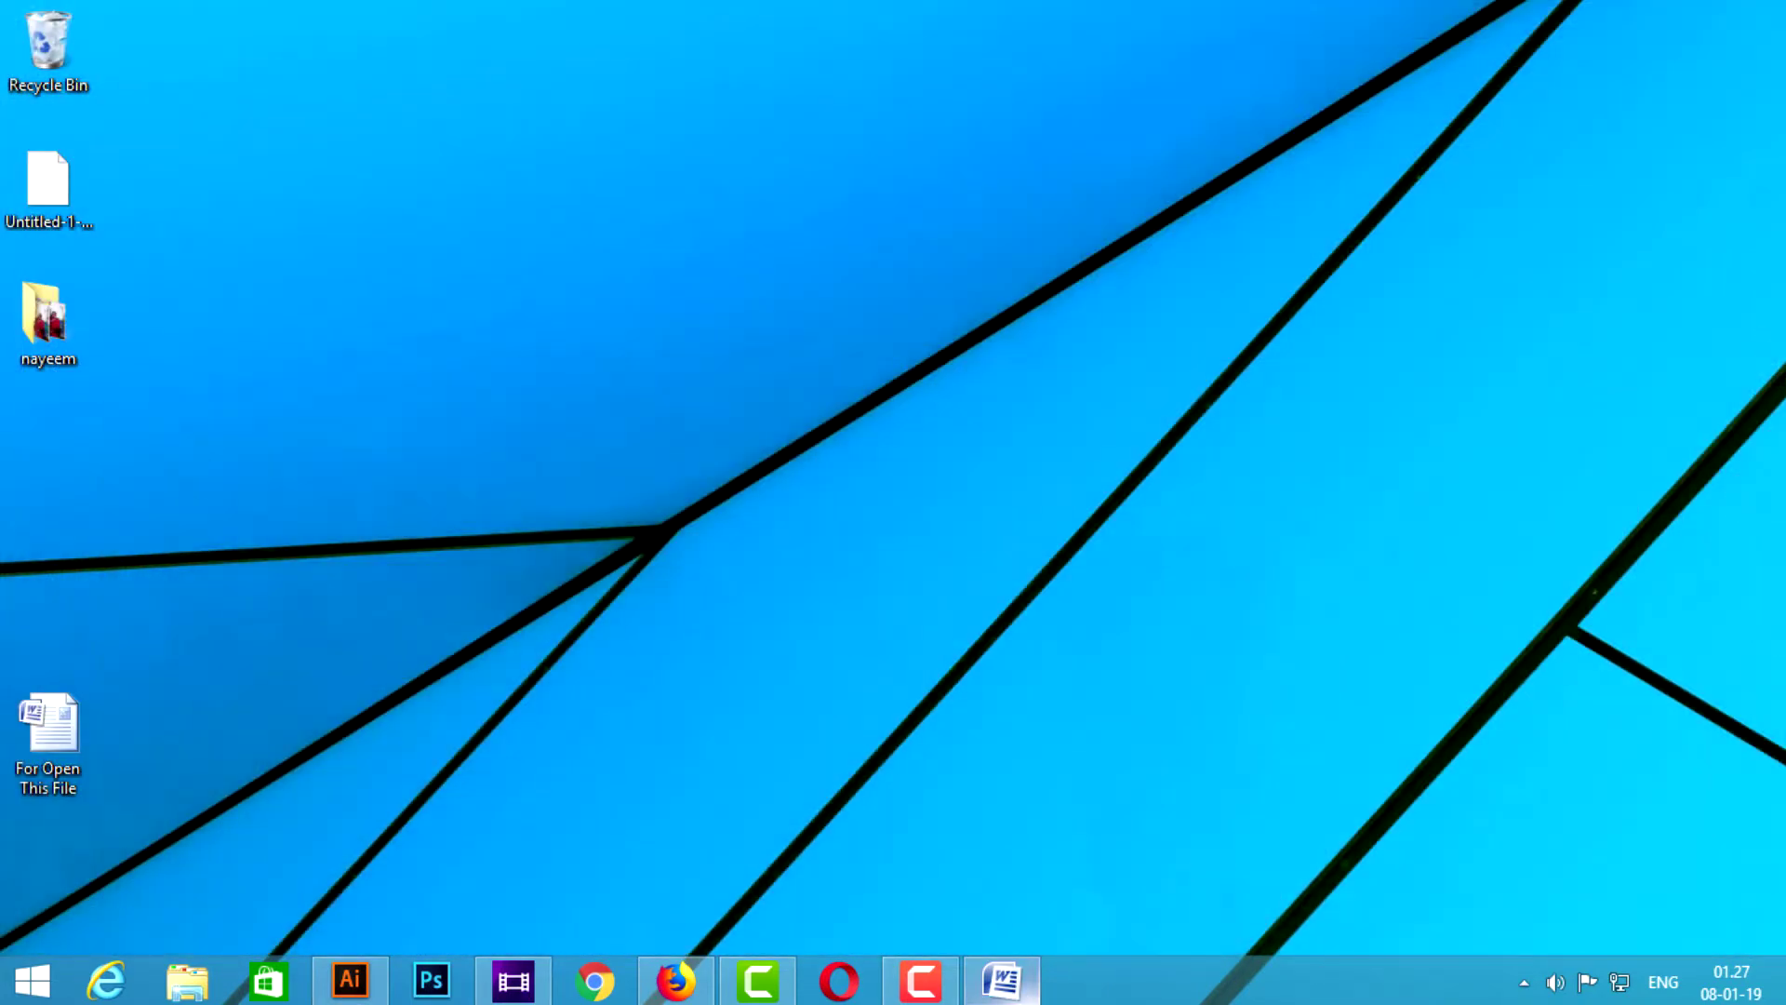
# Add the line 'Now I download the logo' in Word, then switch to Google Chrome
pyautogui.write('Now I download the logo')
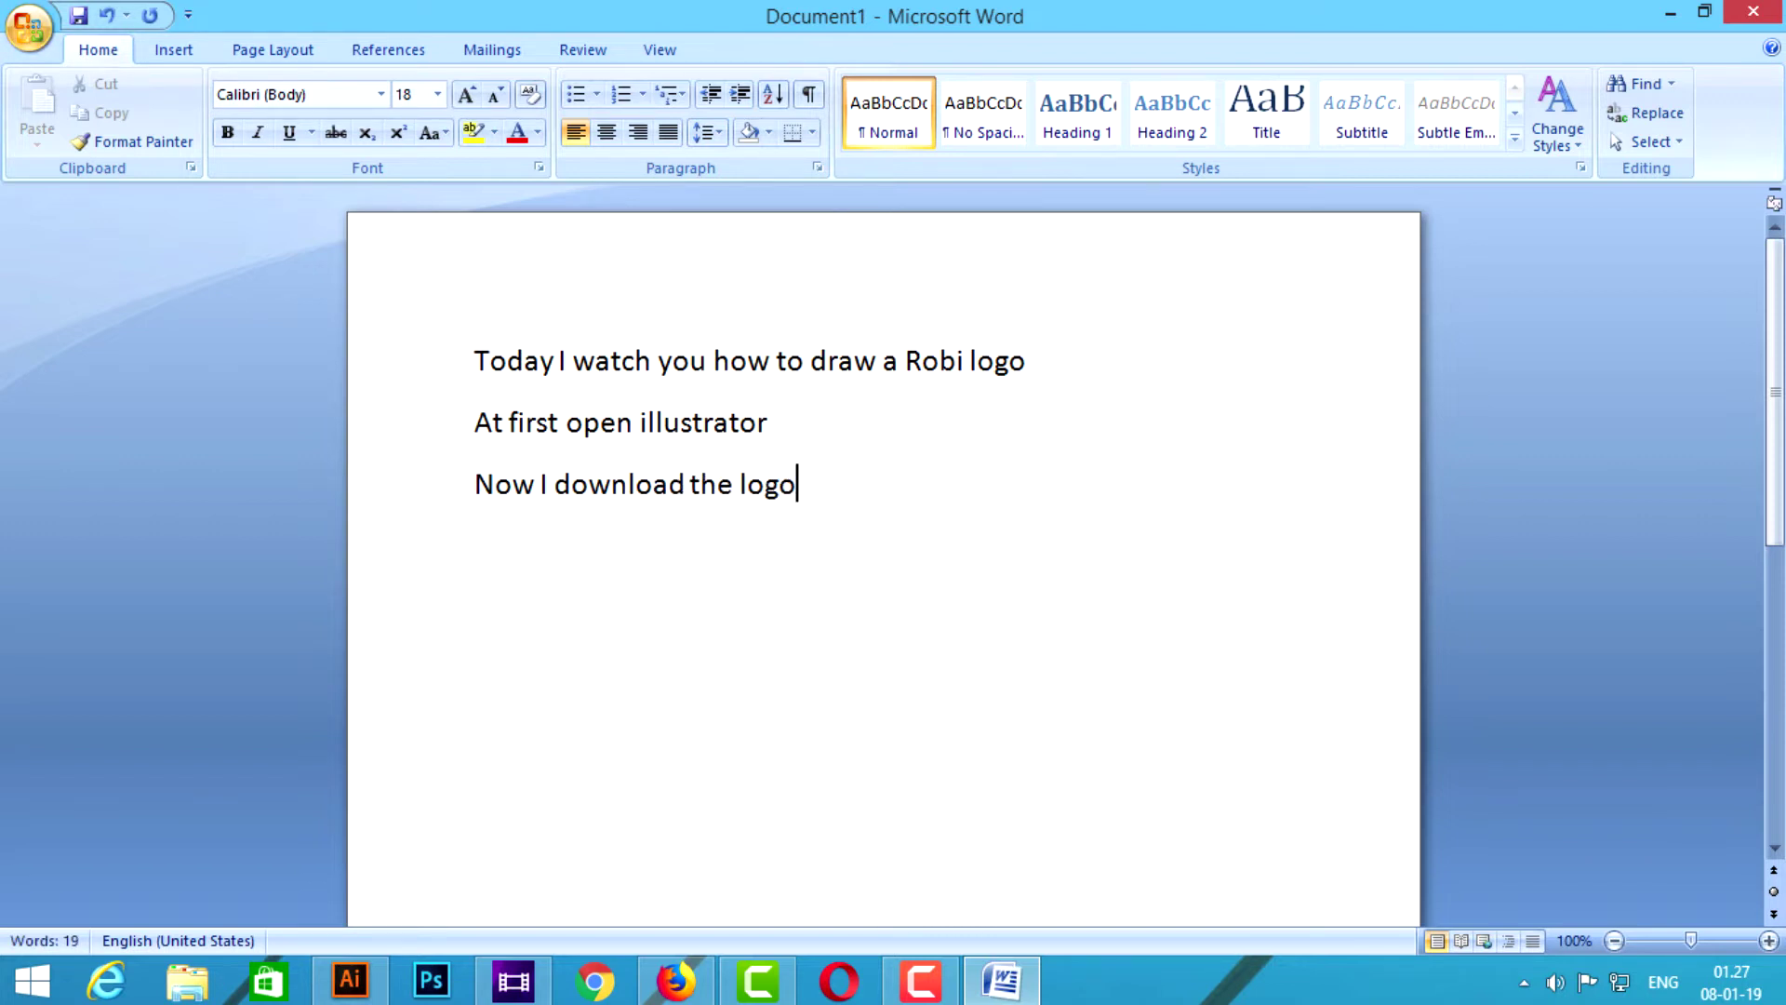
pyautogui.press('Return')
pyautogui.click(1670, 11)
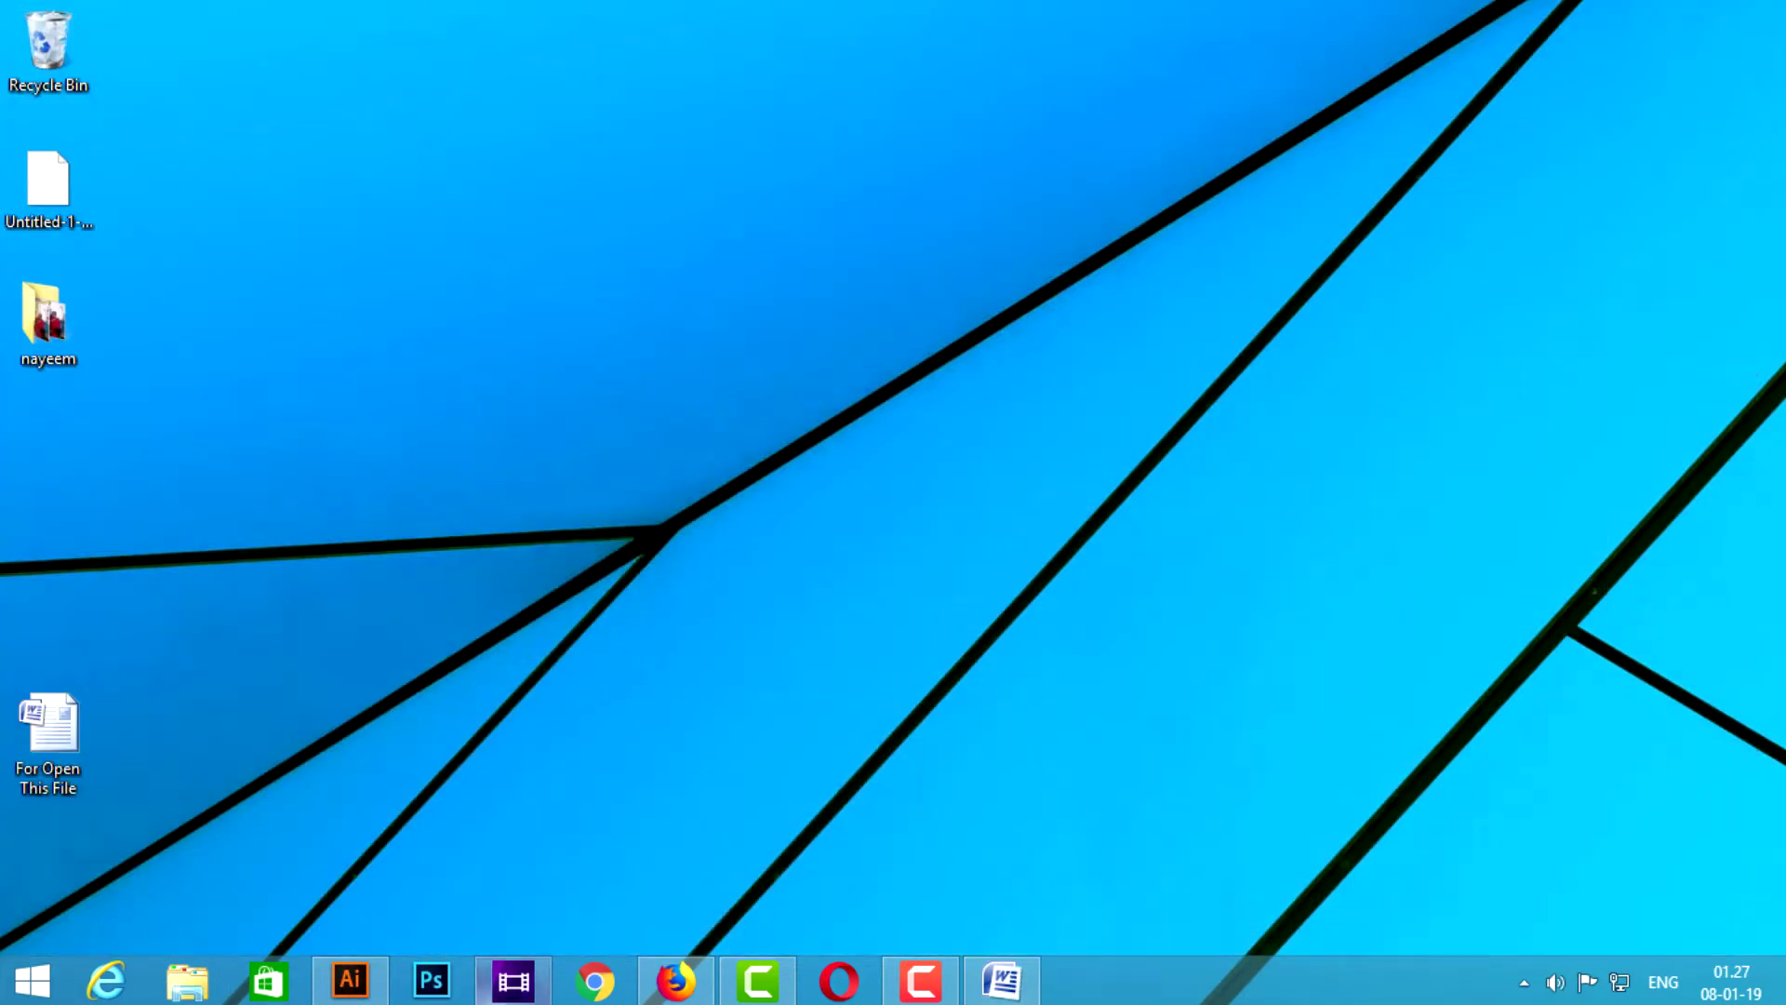
pyautogui.click(595, 981)
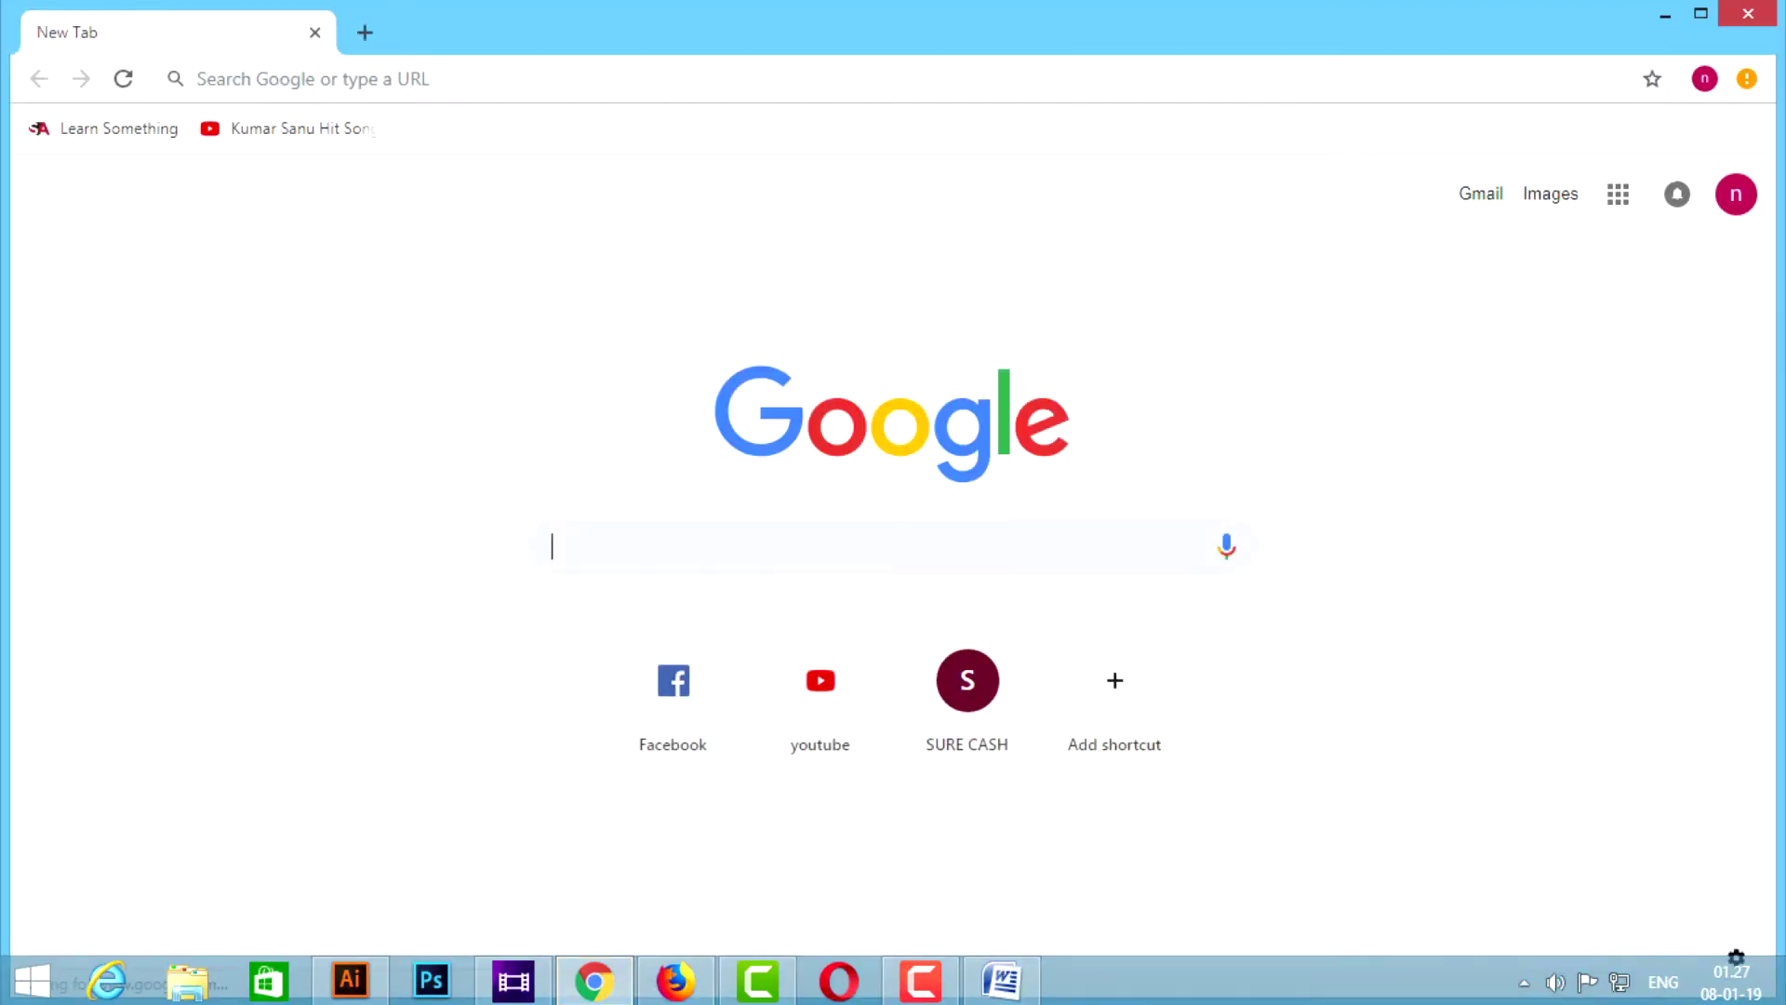
# Search Google Images for 'robi logo' and browse the results
pyautogui.write('robi logo')
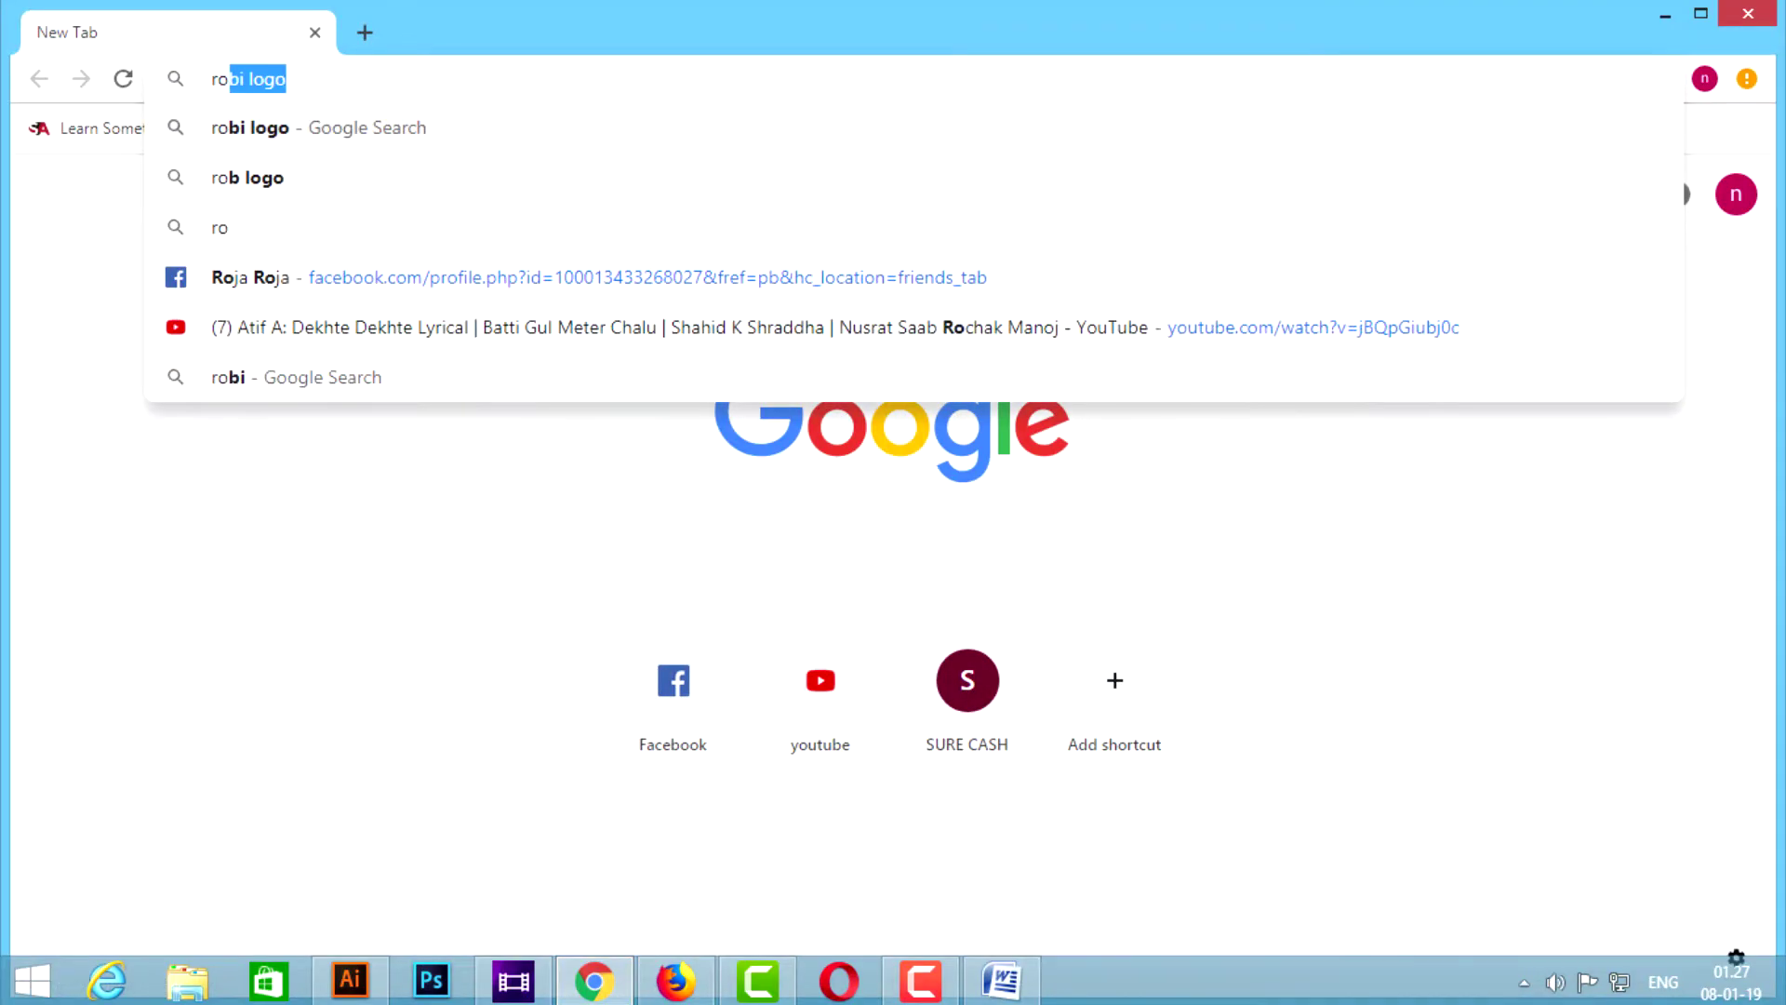
pyautogui.press('Return')
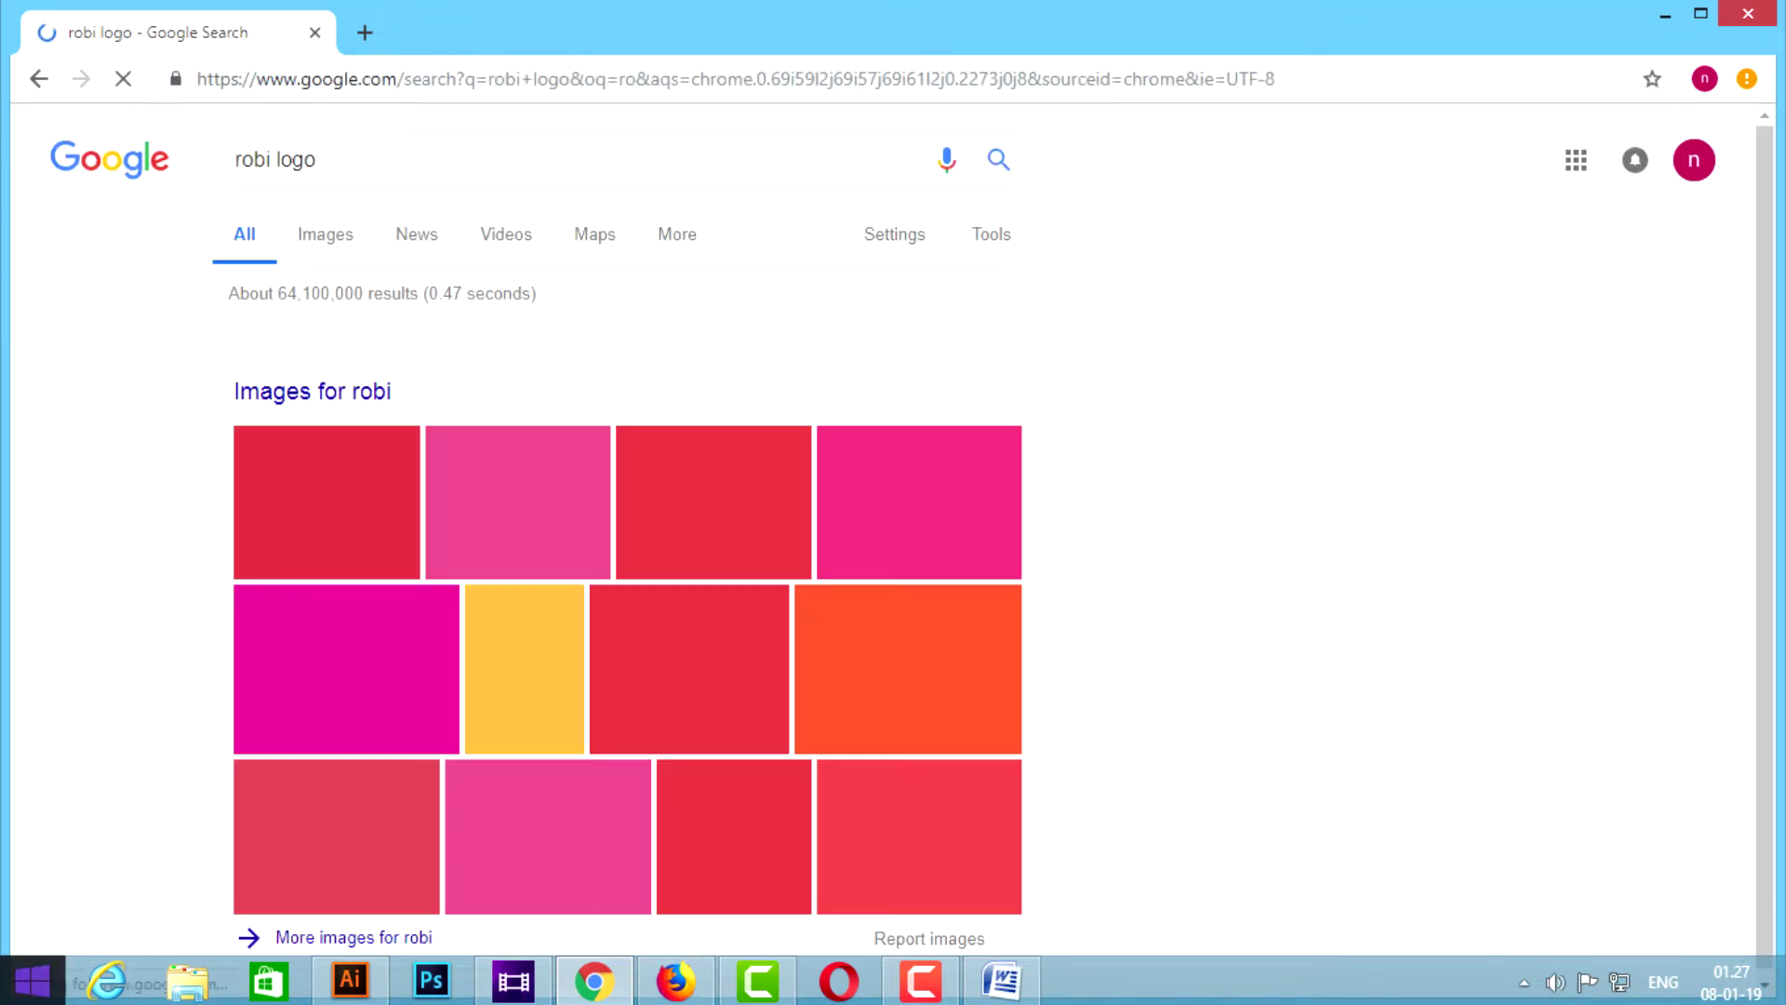
pyautogui.click(325, 233)
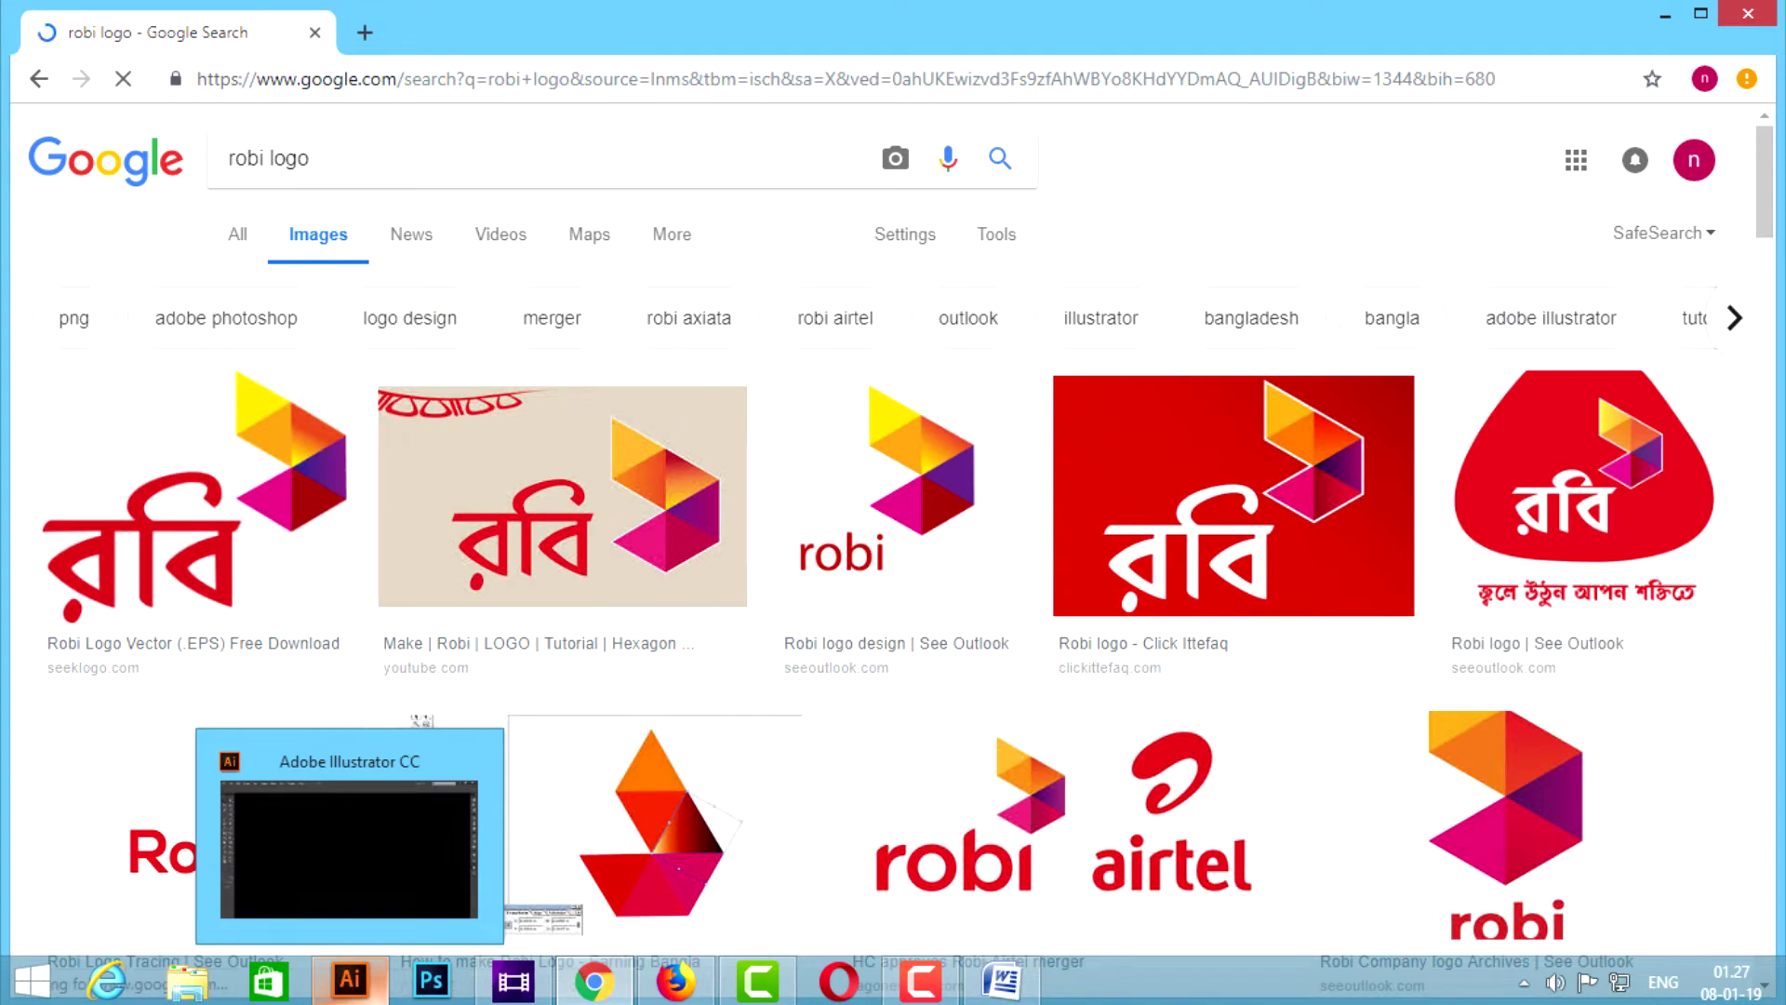
pyautogui.scroll(-1, 605, 791)
pyautogui.scroll(-1, 605, 791)
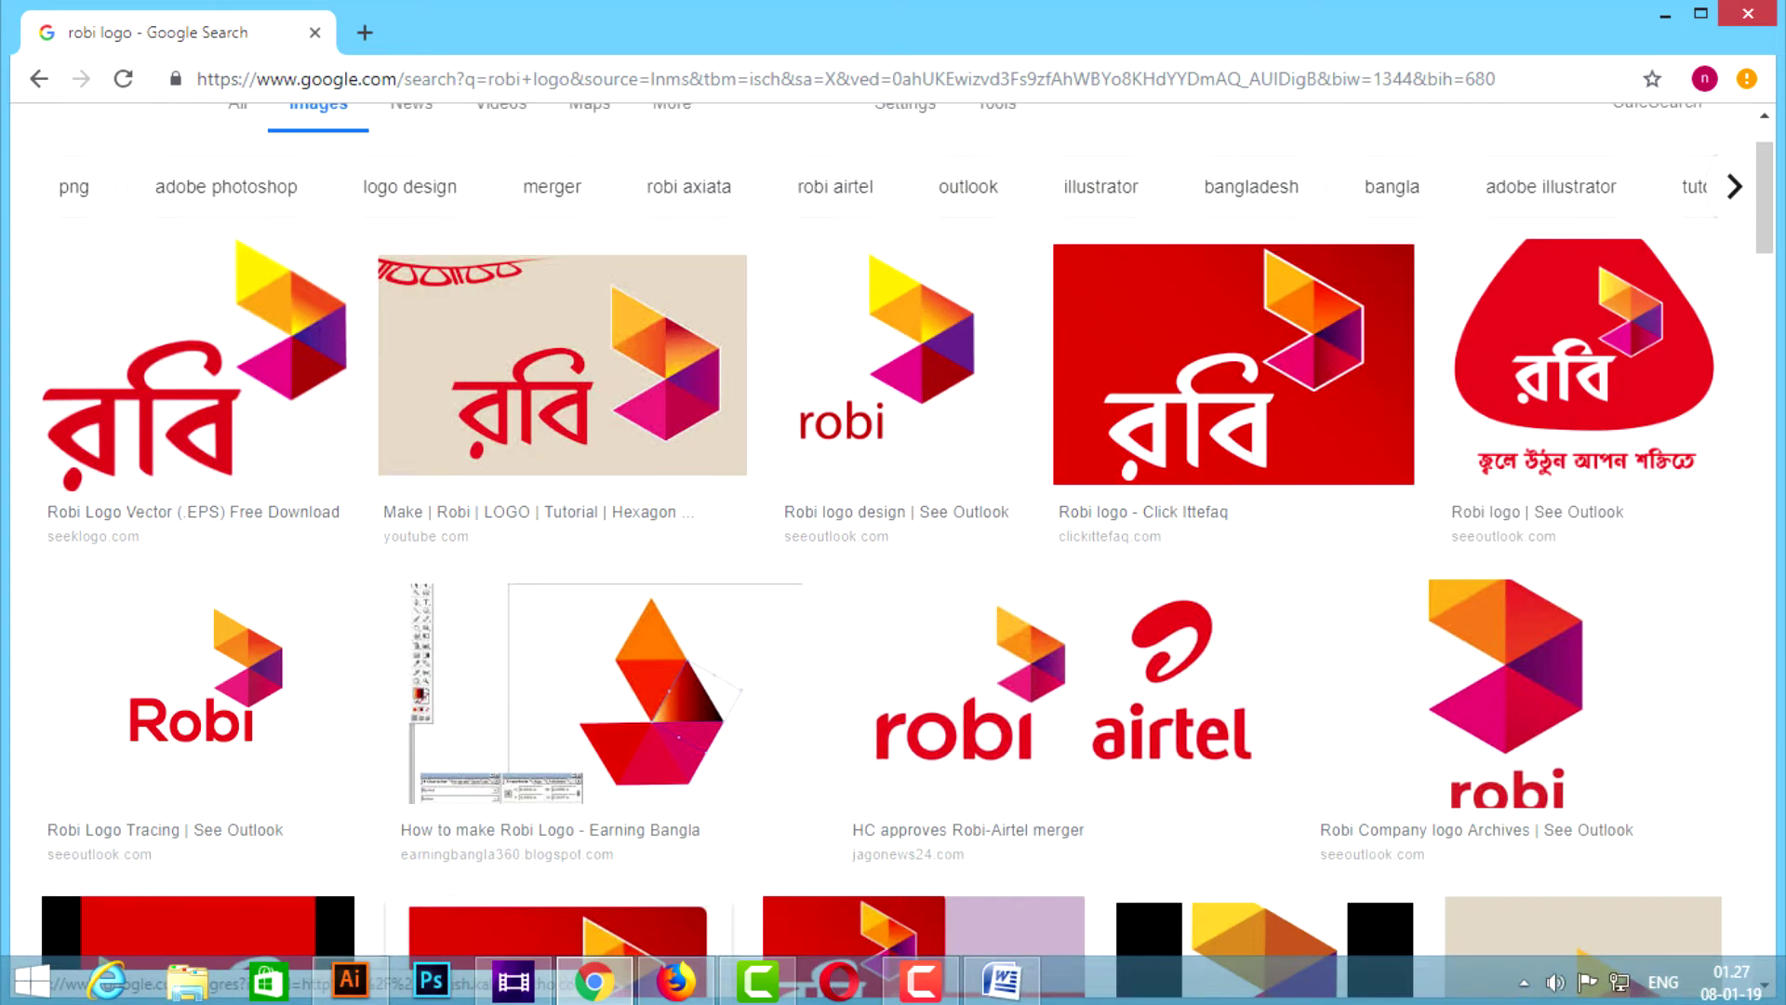
# Compare the Robi Logo Tracing and Robi Company logo Archives previews, choosing Robi Logo Tracing
pyautogui.click(200, 697)
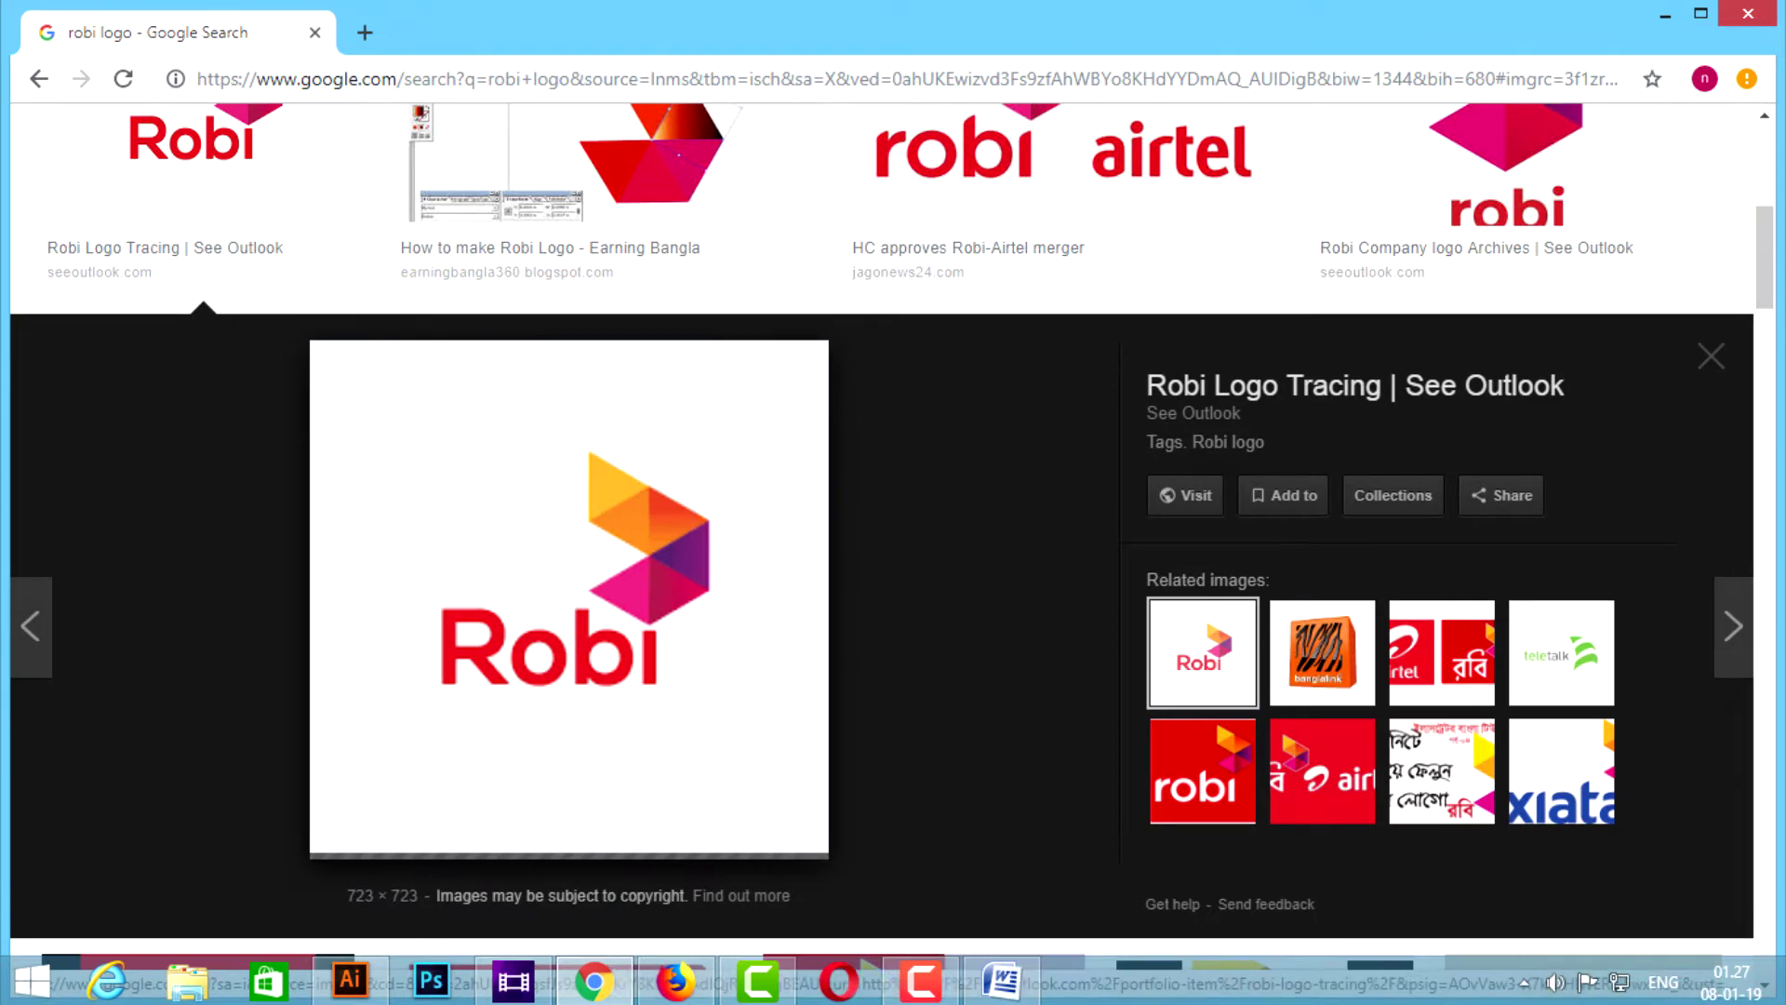
pyautogui.scroll(3, 930, 418)
pyautogui.click(1507, 372)
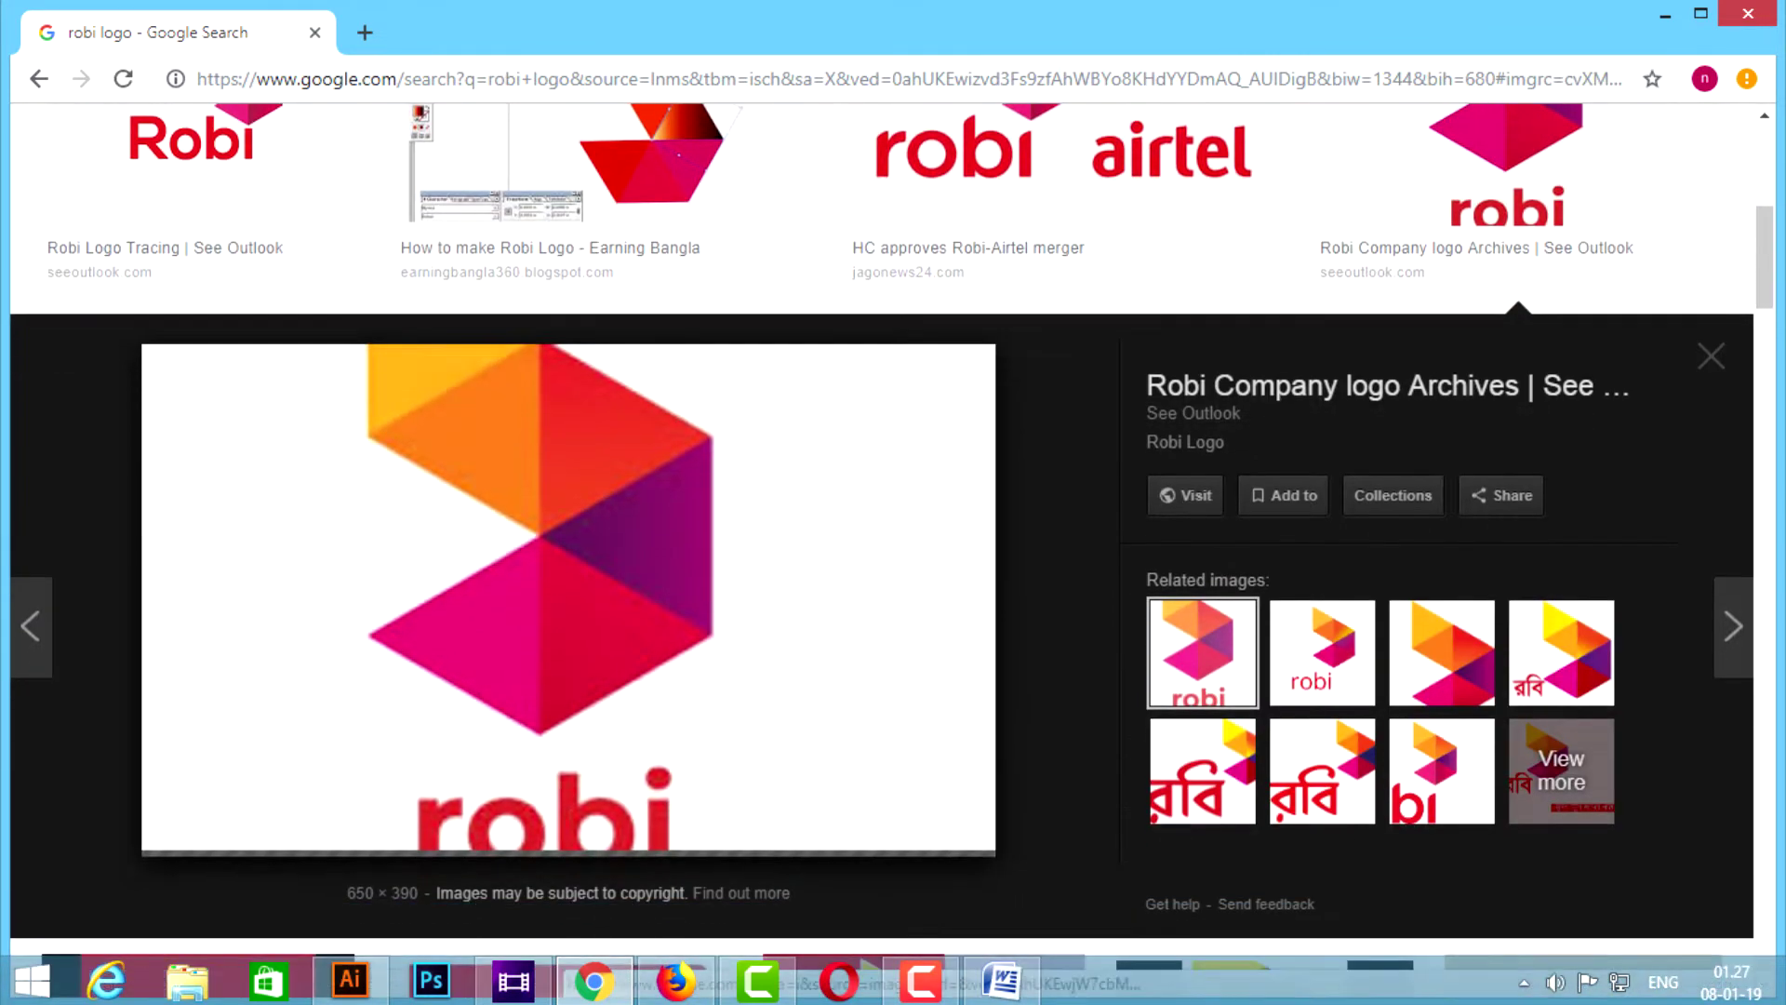
pyautogui.scroll(2, 1065, 372)
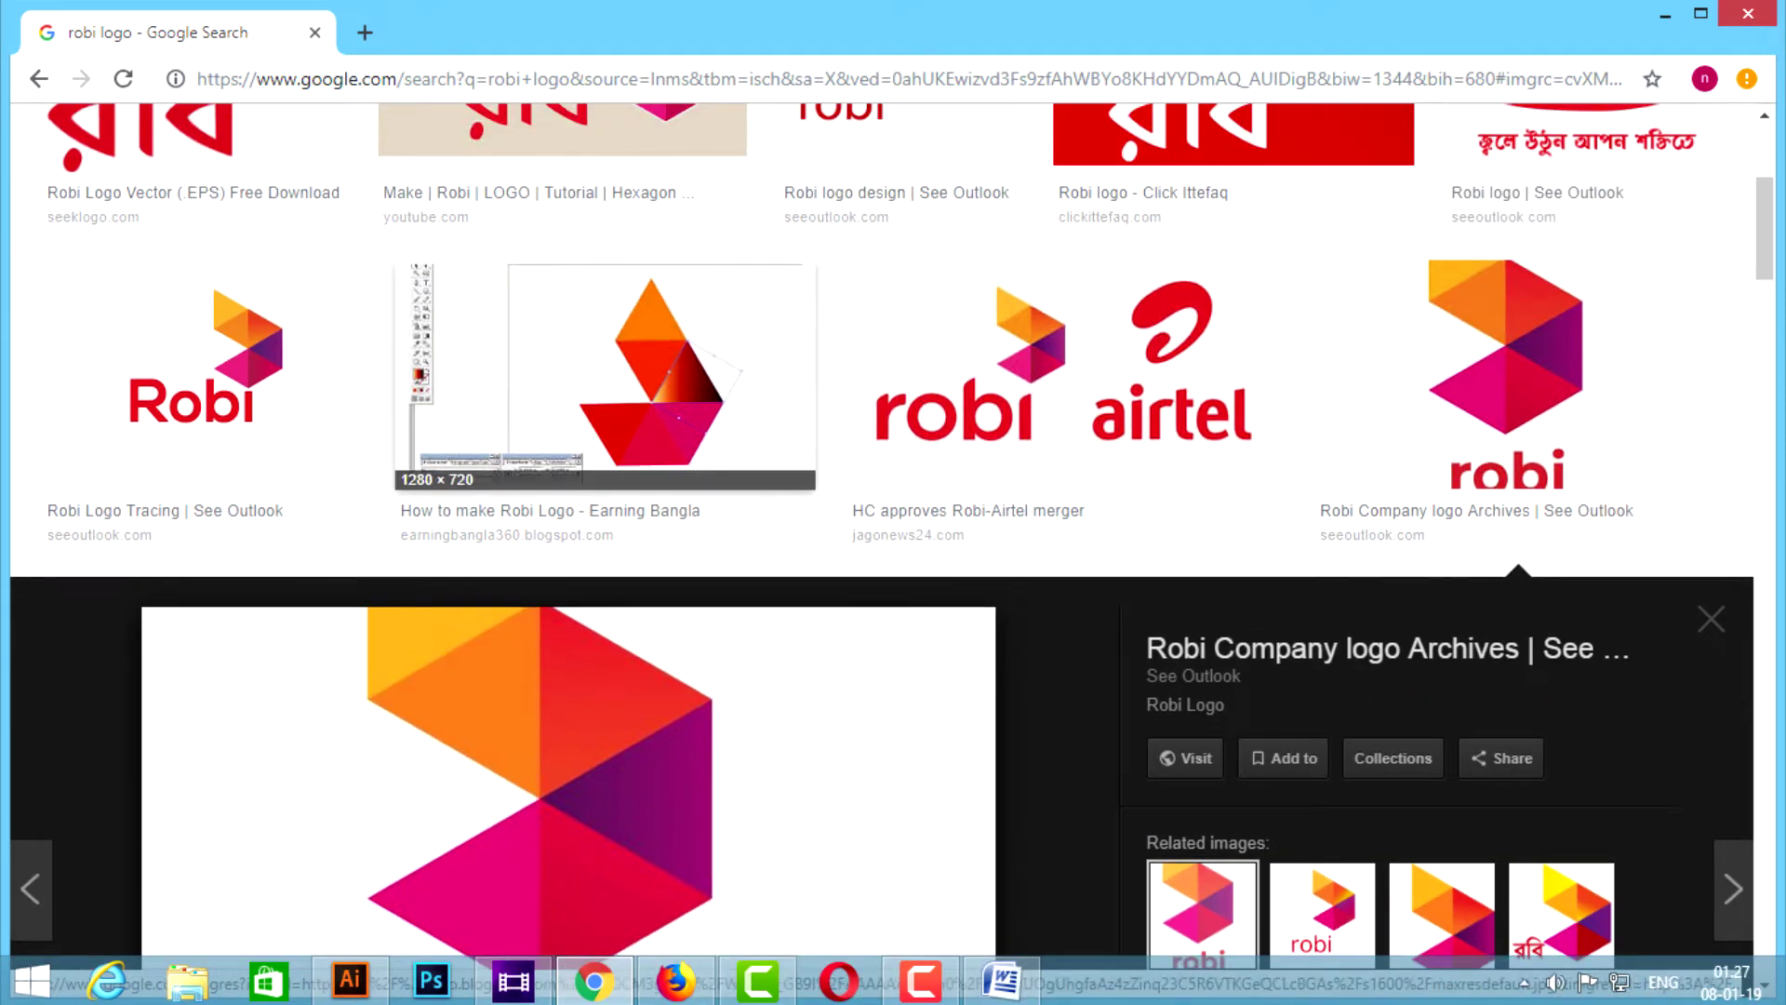
pyautogui.scroll(3, 605, 372)
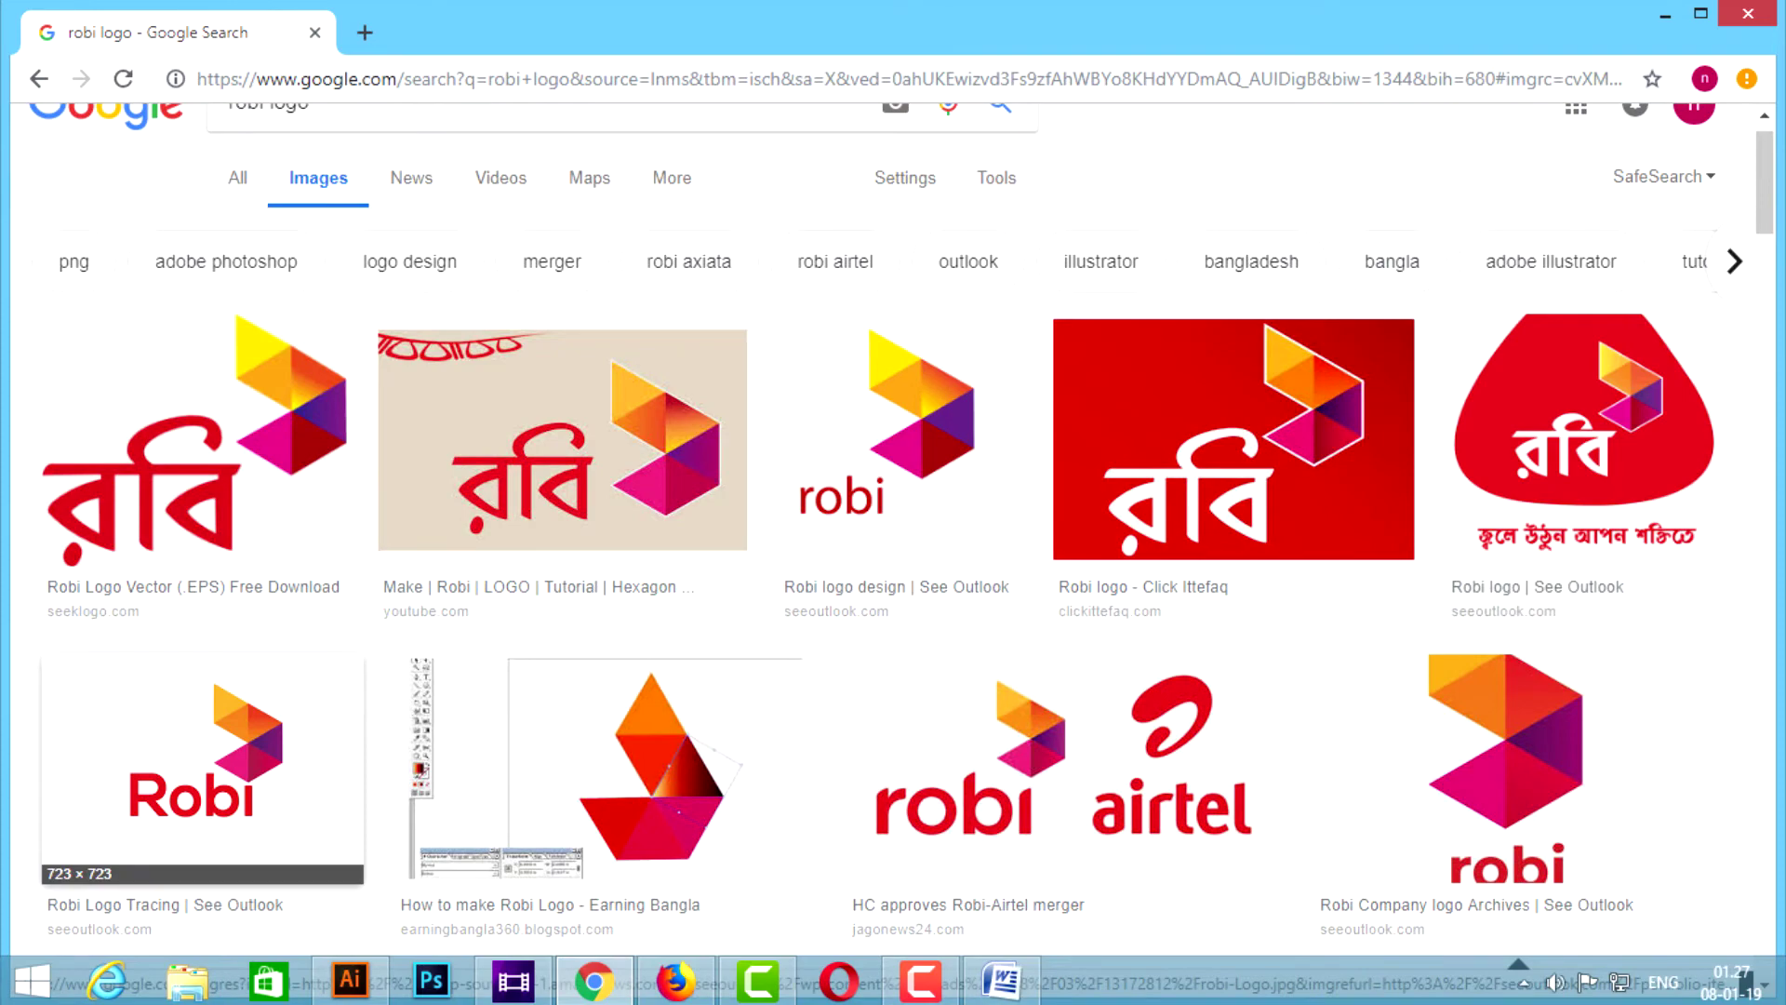
pyautogui.click(202, 768)
# Save the Robi Logo Tracing image to Downloads as robi-Logo and minimize Chrome
pyautogui.rightClick(493, 625)
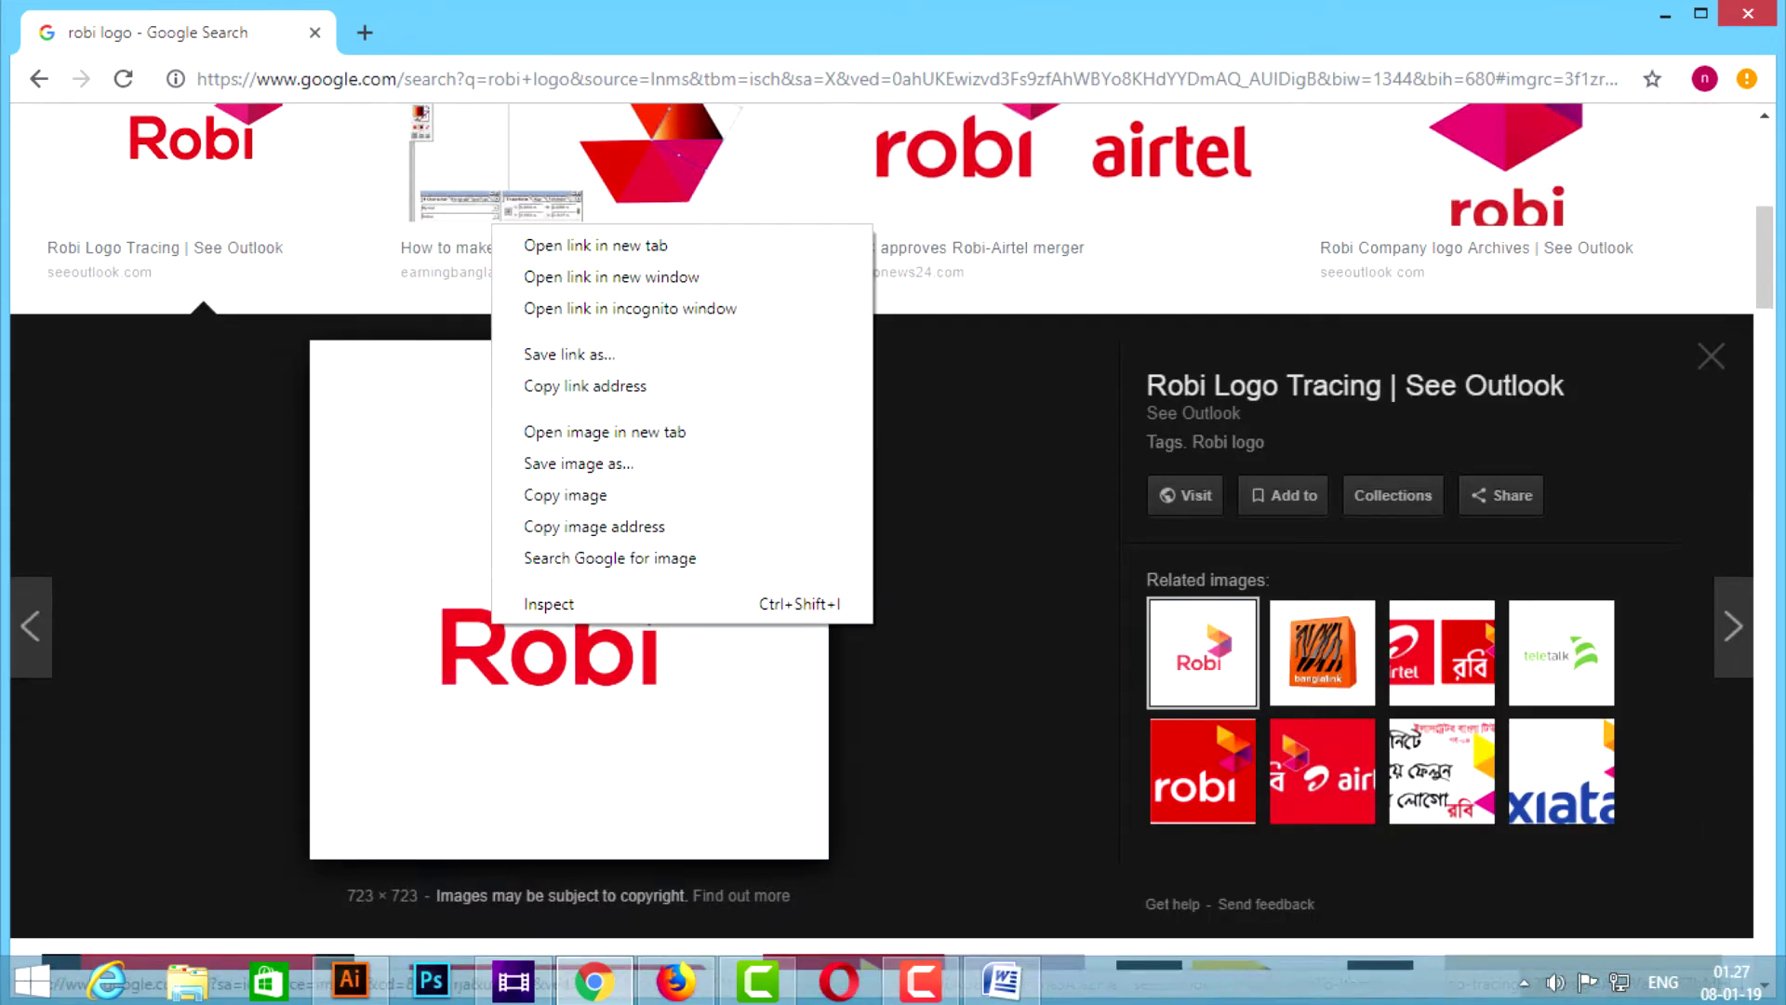
pyautogui.click(564, 495)
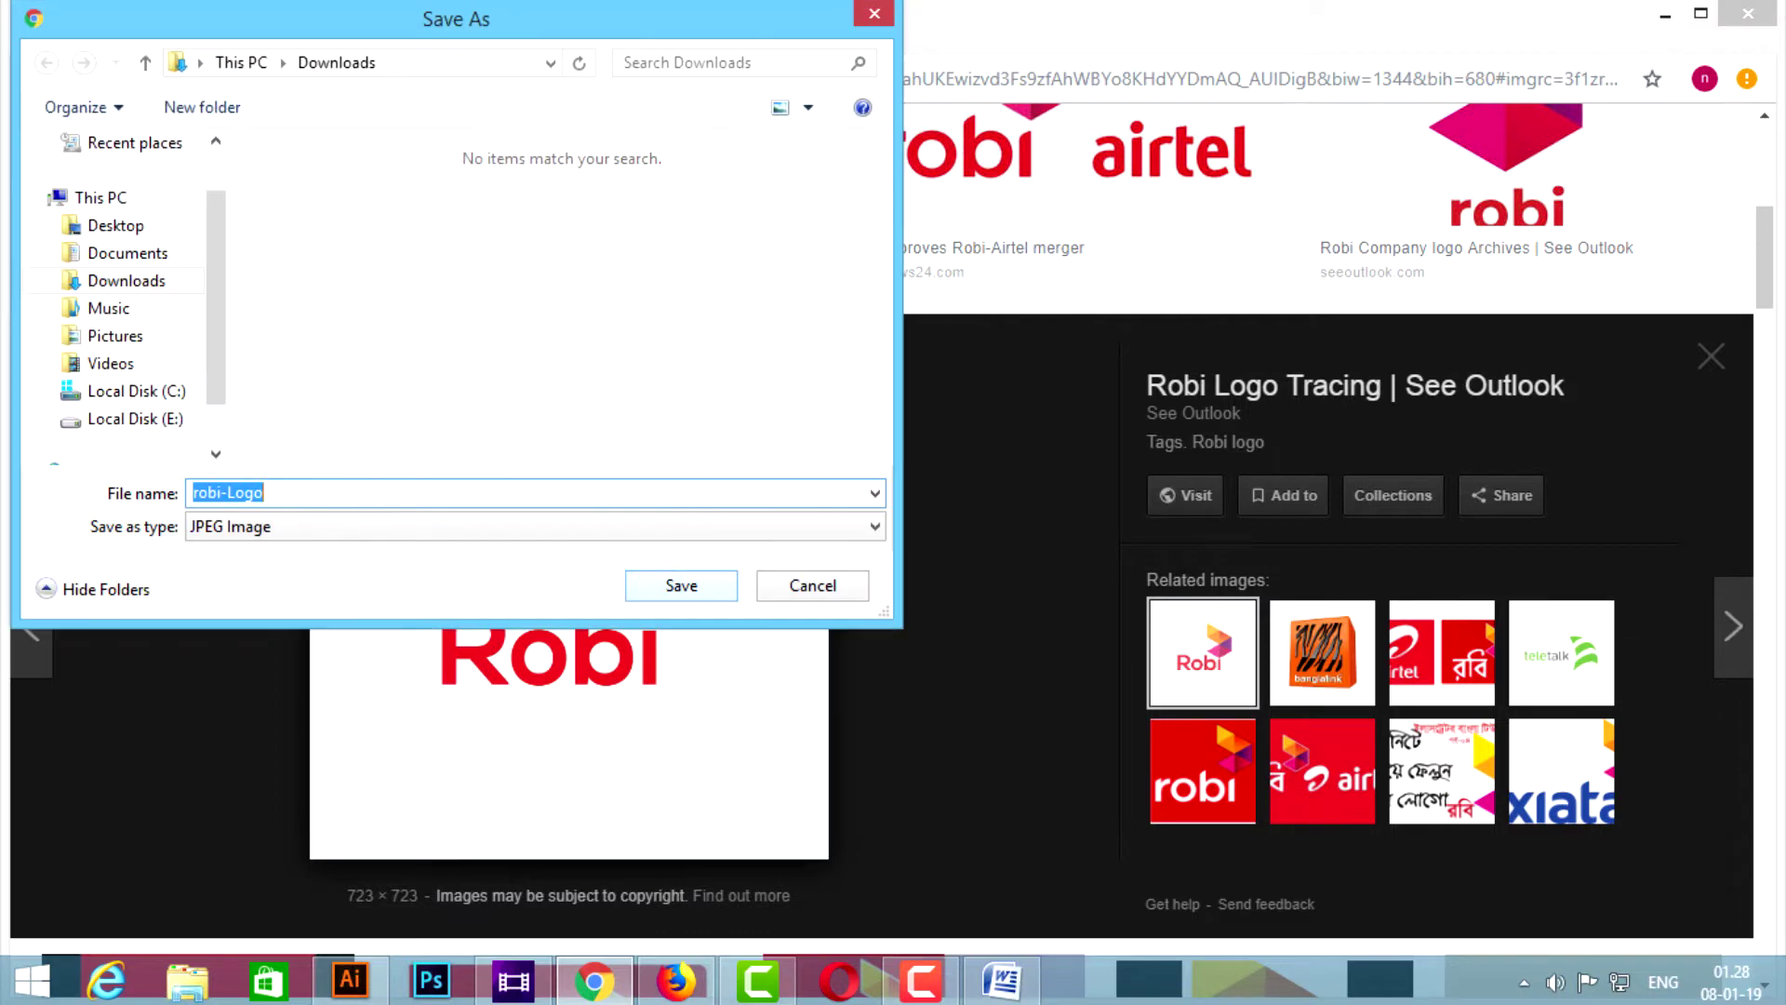
pyautogui.click(680, 585)
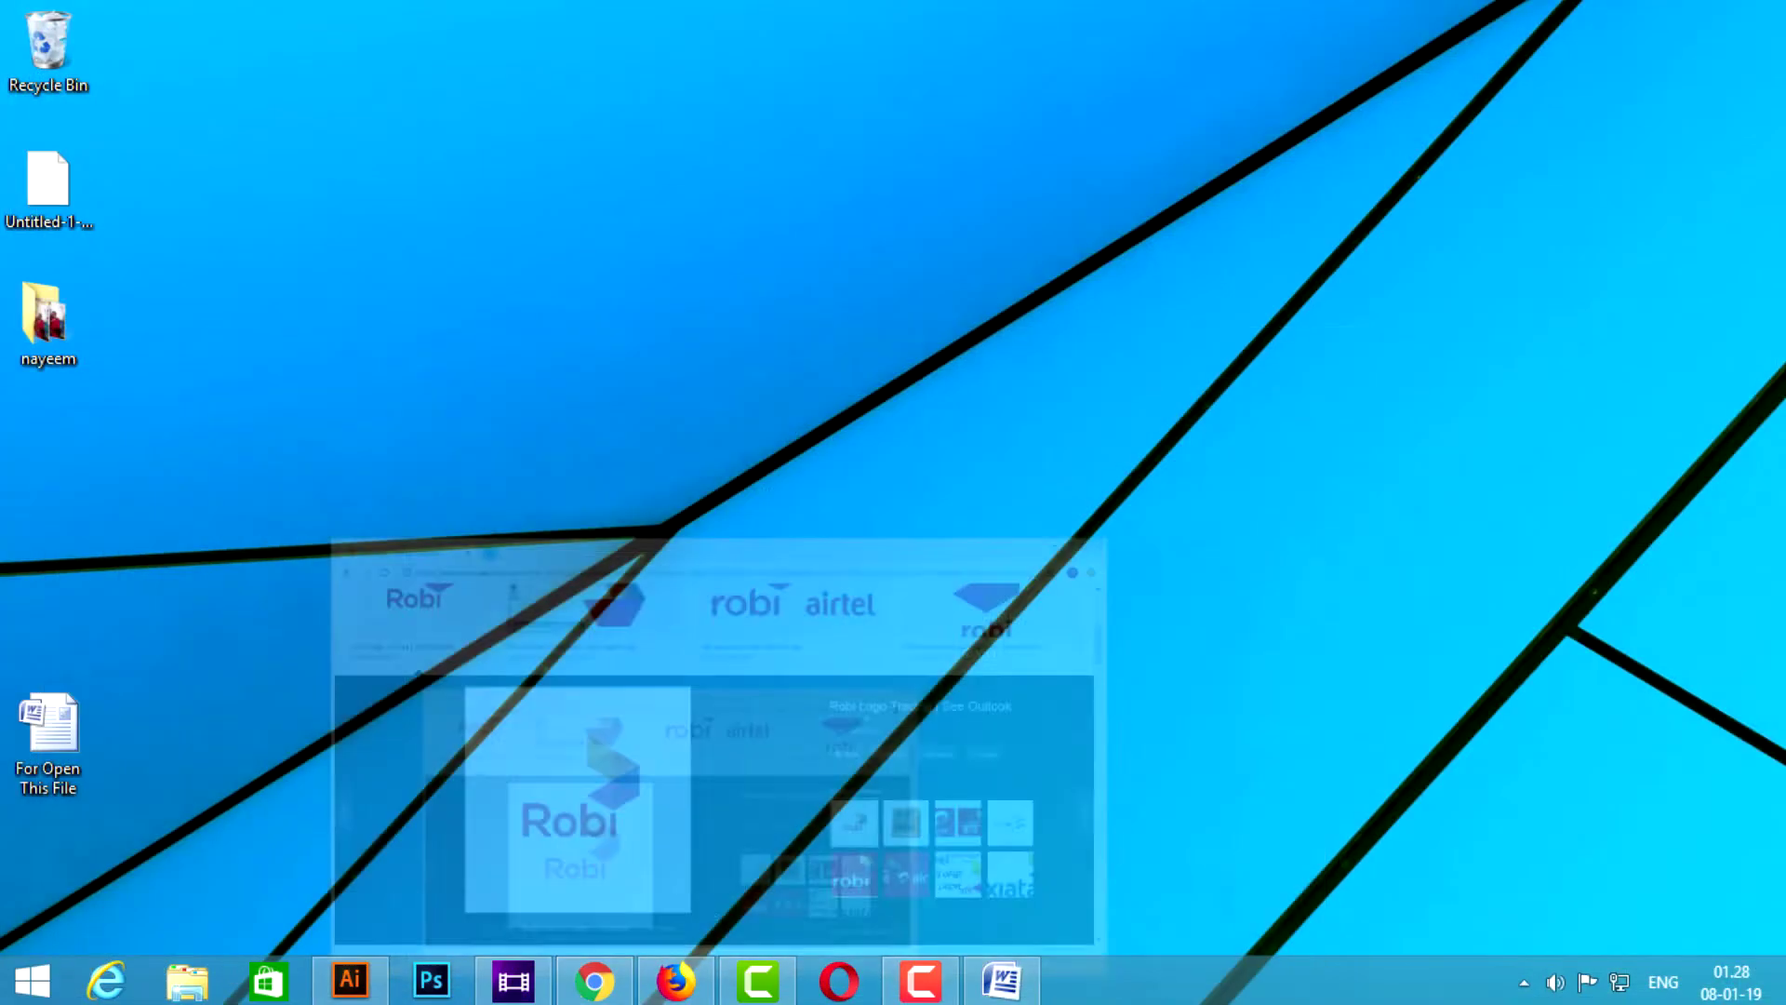
pyautogui.click(1665, 14)
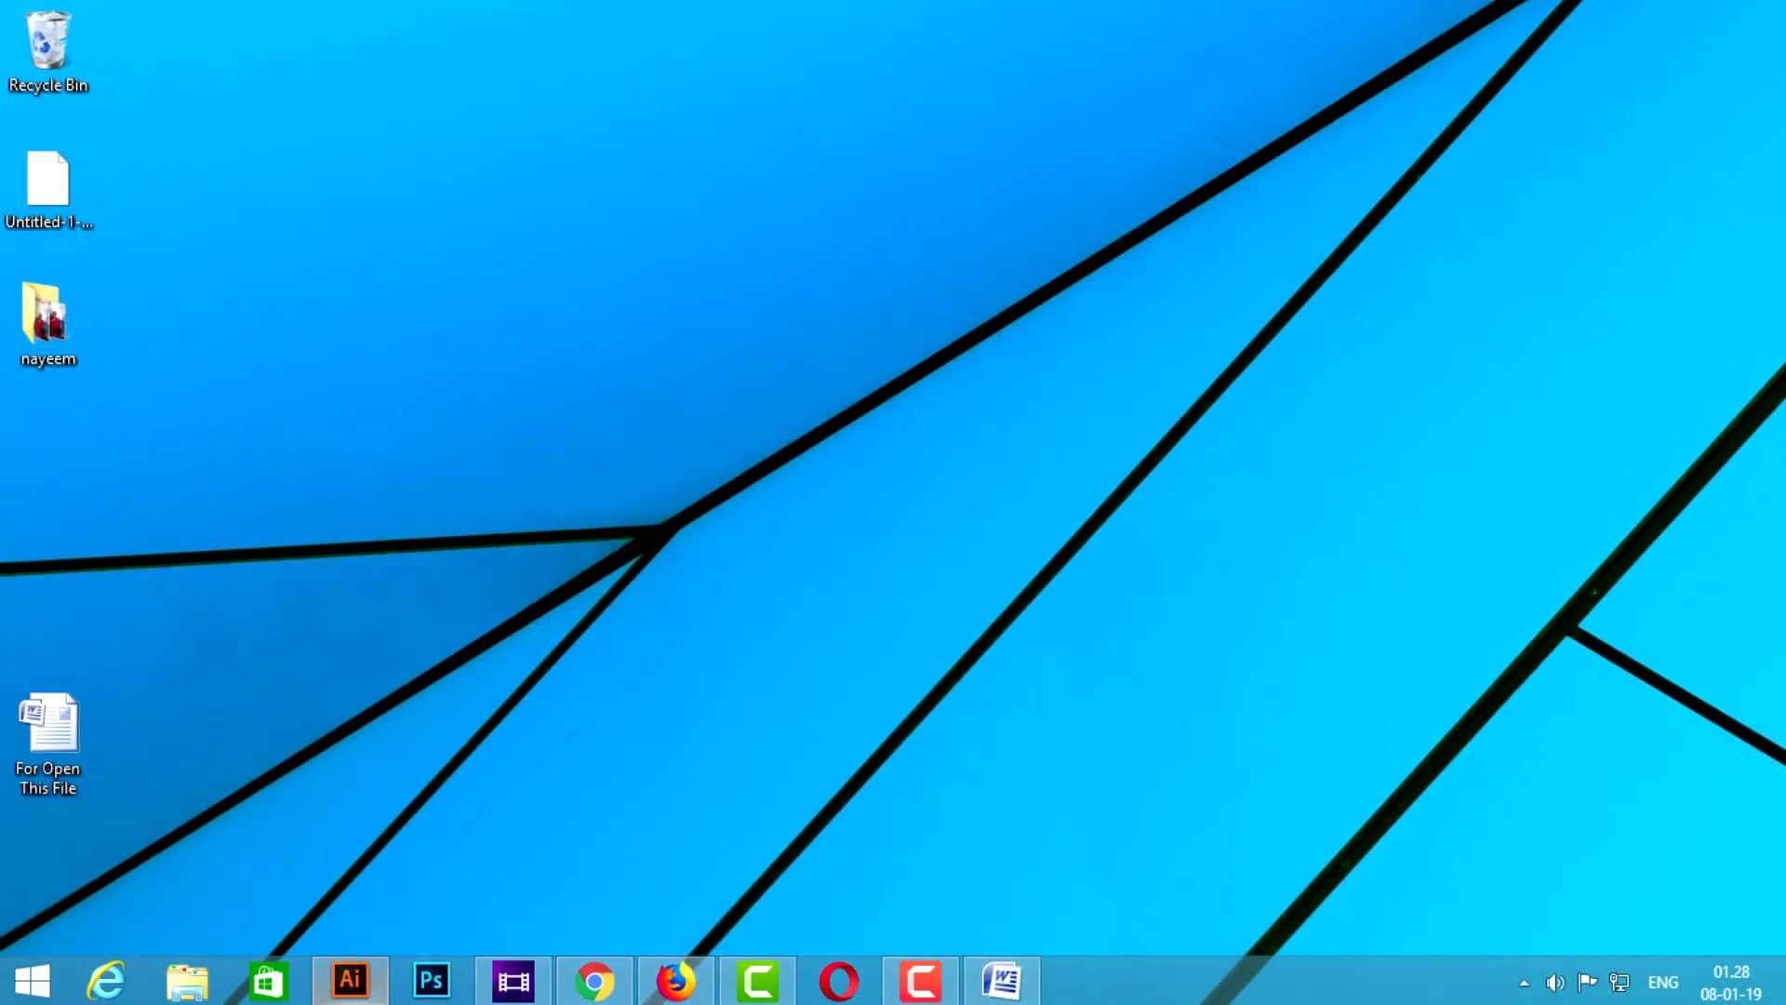
# Open robi-Logo.jpg from Downloads in Illustrator and zoom out to show the whole logo
pyautogui.click(349, 978)
pyautogui.click(73, 18)
pyautogui.click(58, 114)
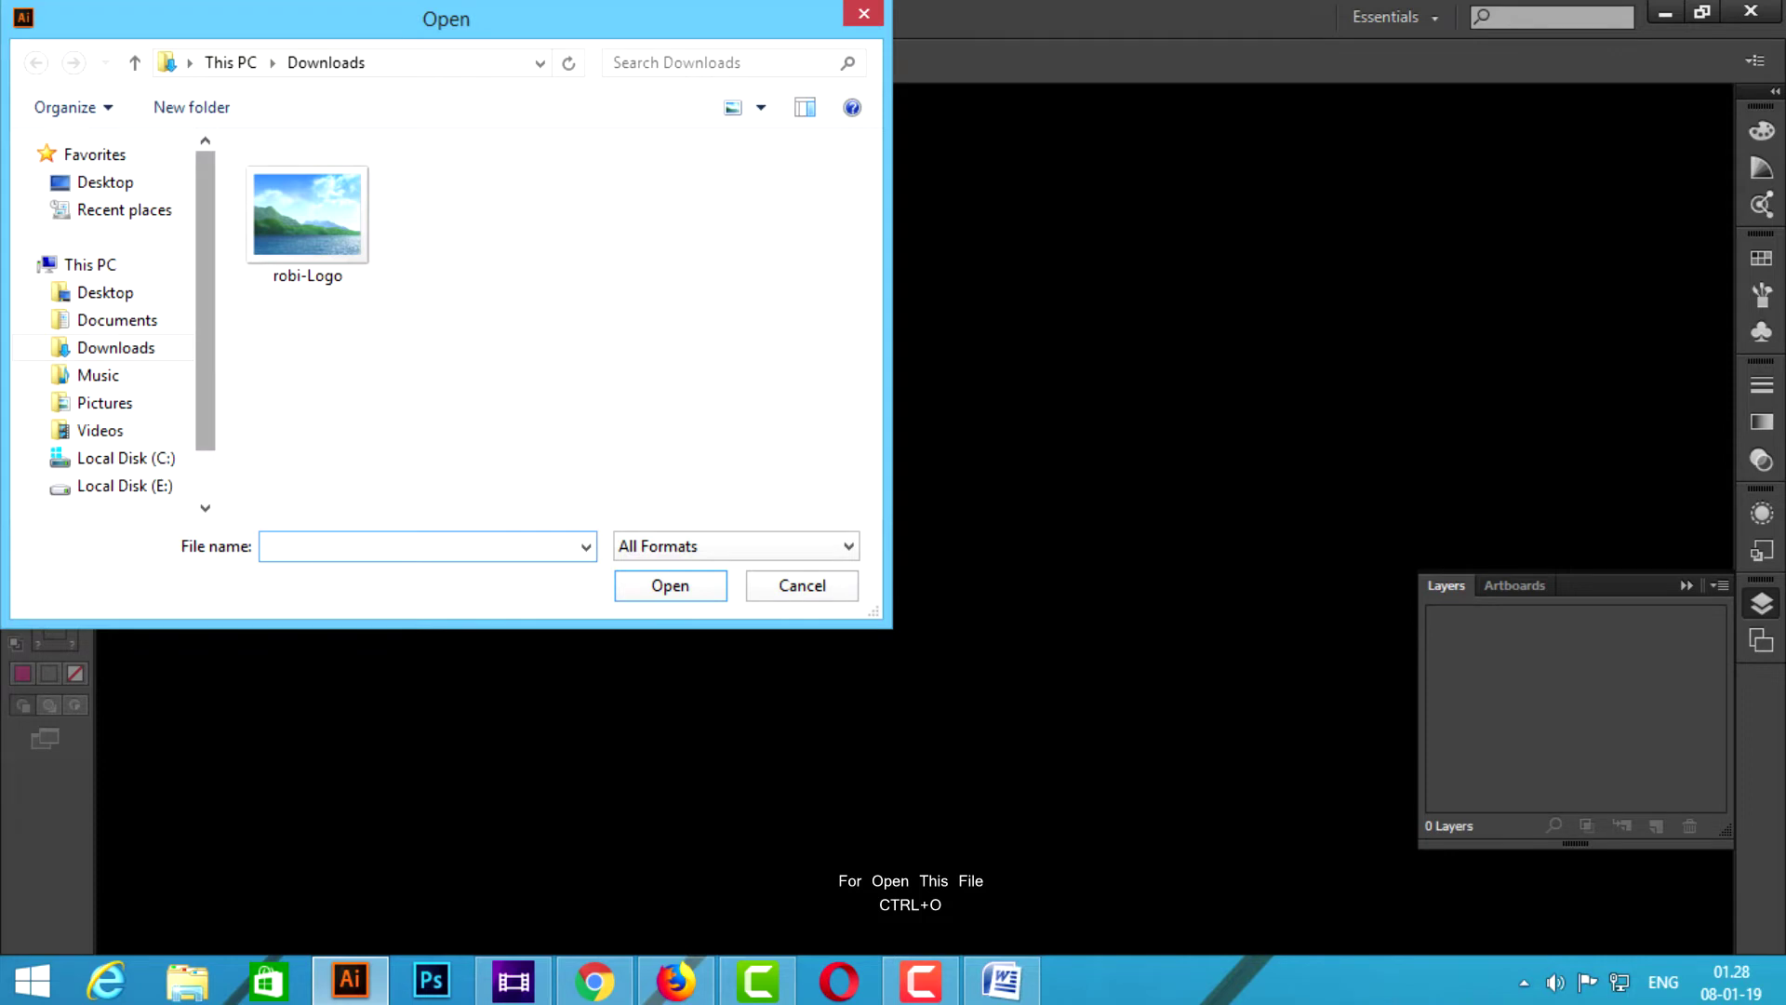
pyautogui.doubleClick(306, 212)
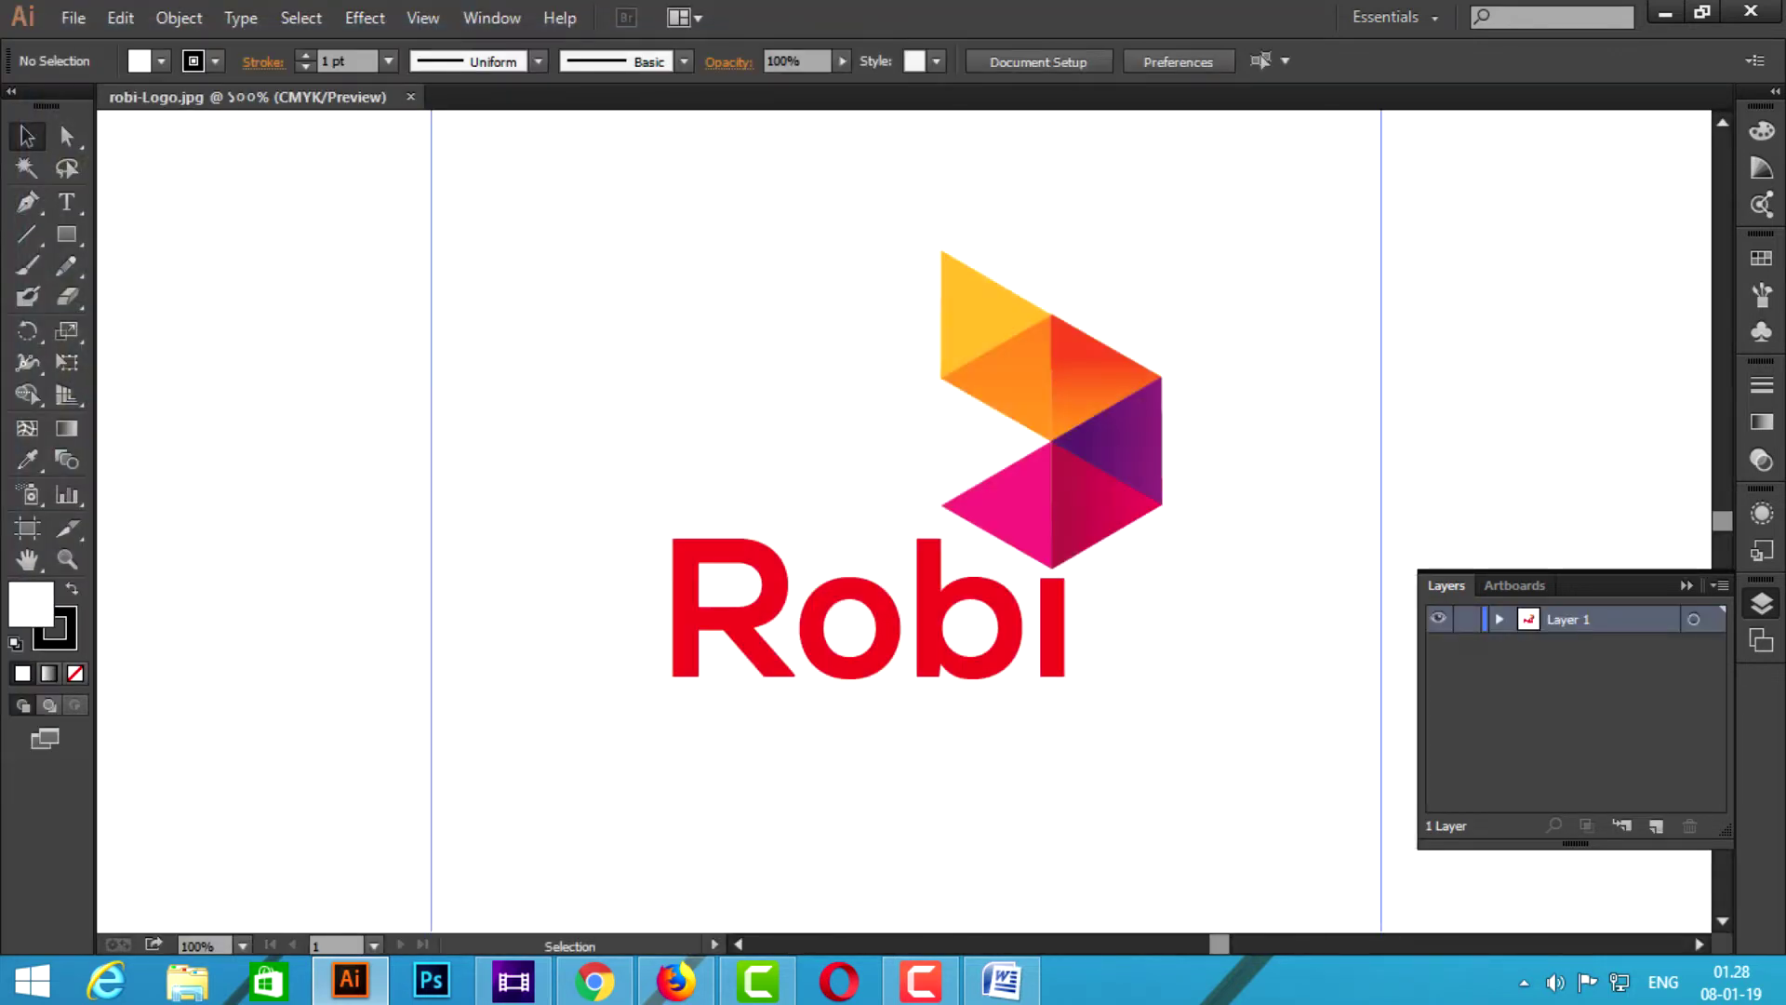
pyautogui.hotkey('ctrl', '-')
pyautogui.hotkey('ctrl', '-')
pyautogui.hotkey('ctrl', '-')
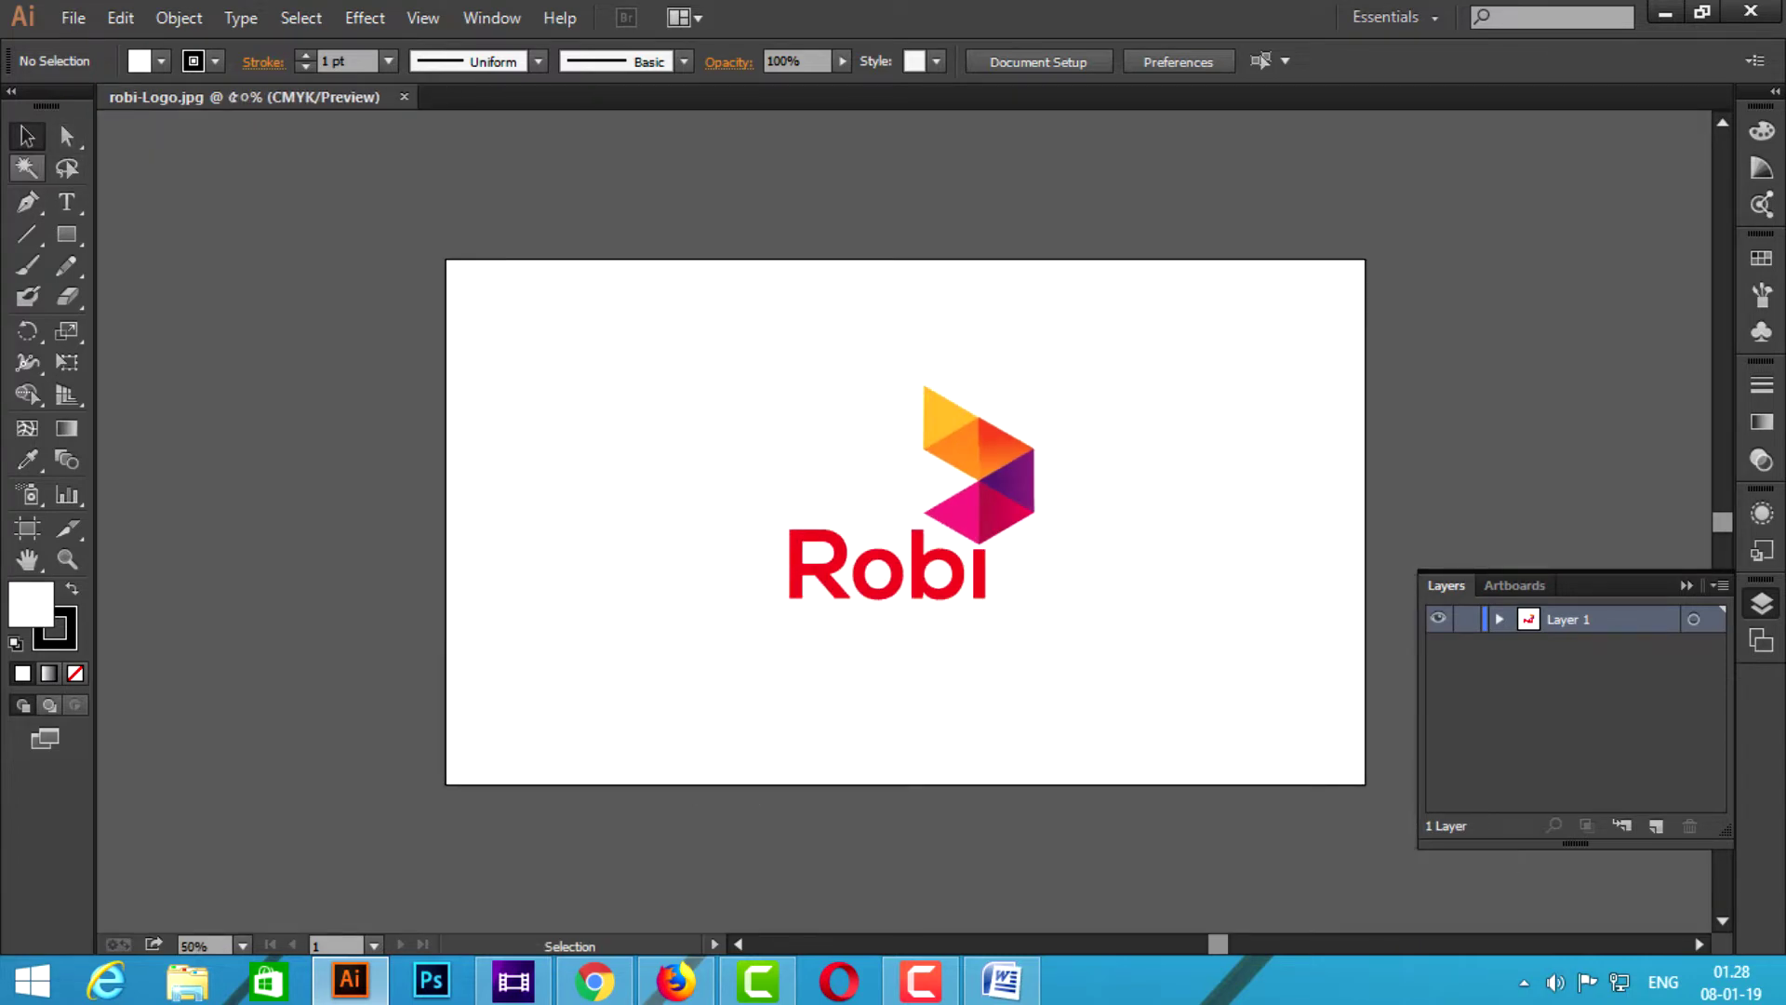
pyautogui.hotkey('alt', 'f')
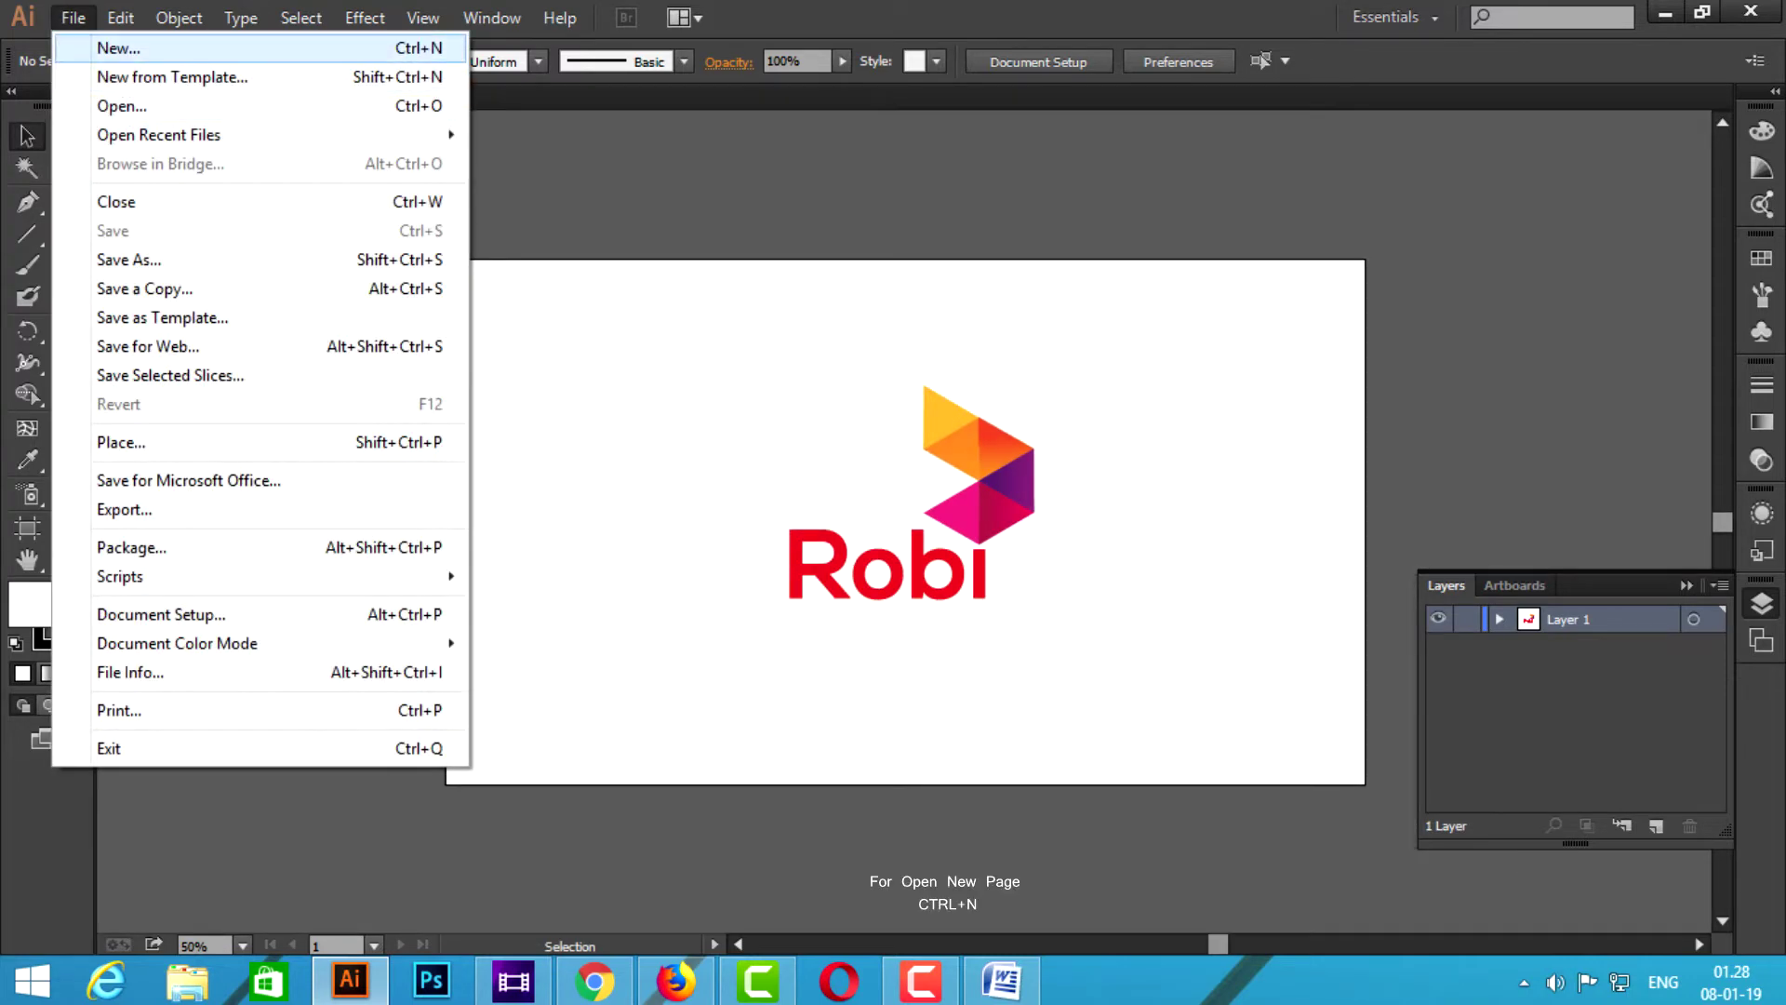
# Create a blank Untitled-1 document and drag the Robi logo image into it from robi-Logo.jpg
pyautogui.press('Escape')
pyautogui.hotkey('ctrl', 'n')
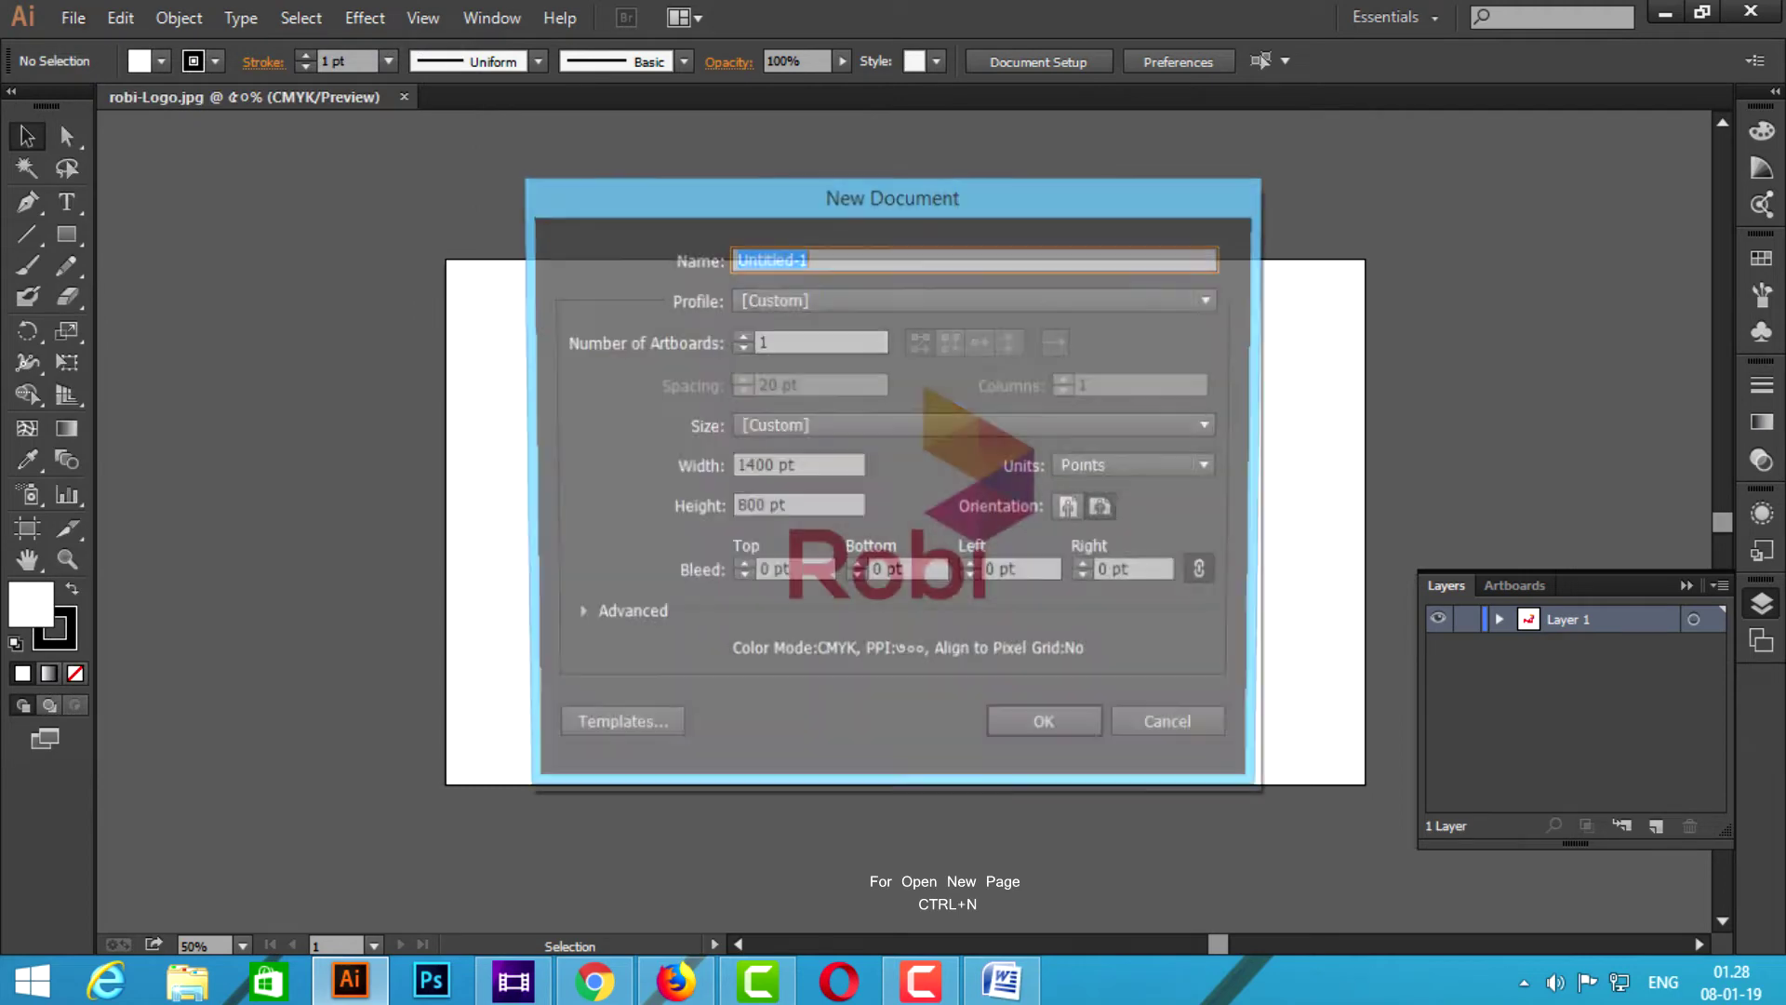
pyautogui.press('Return')
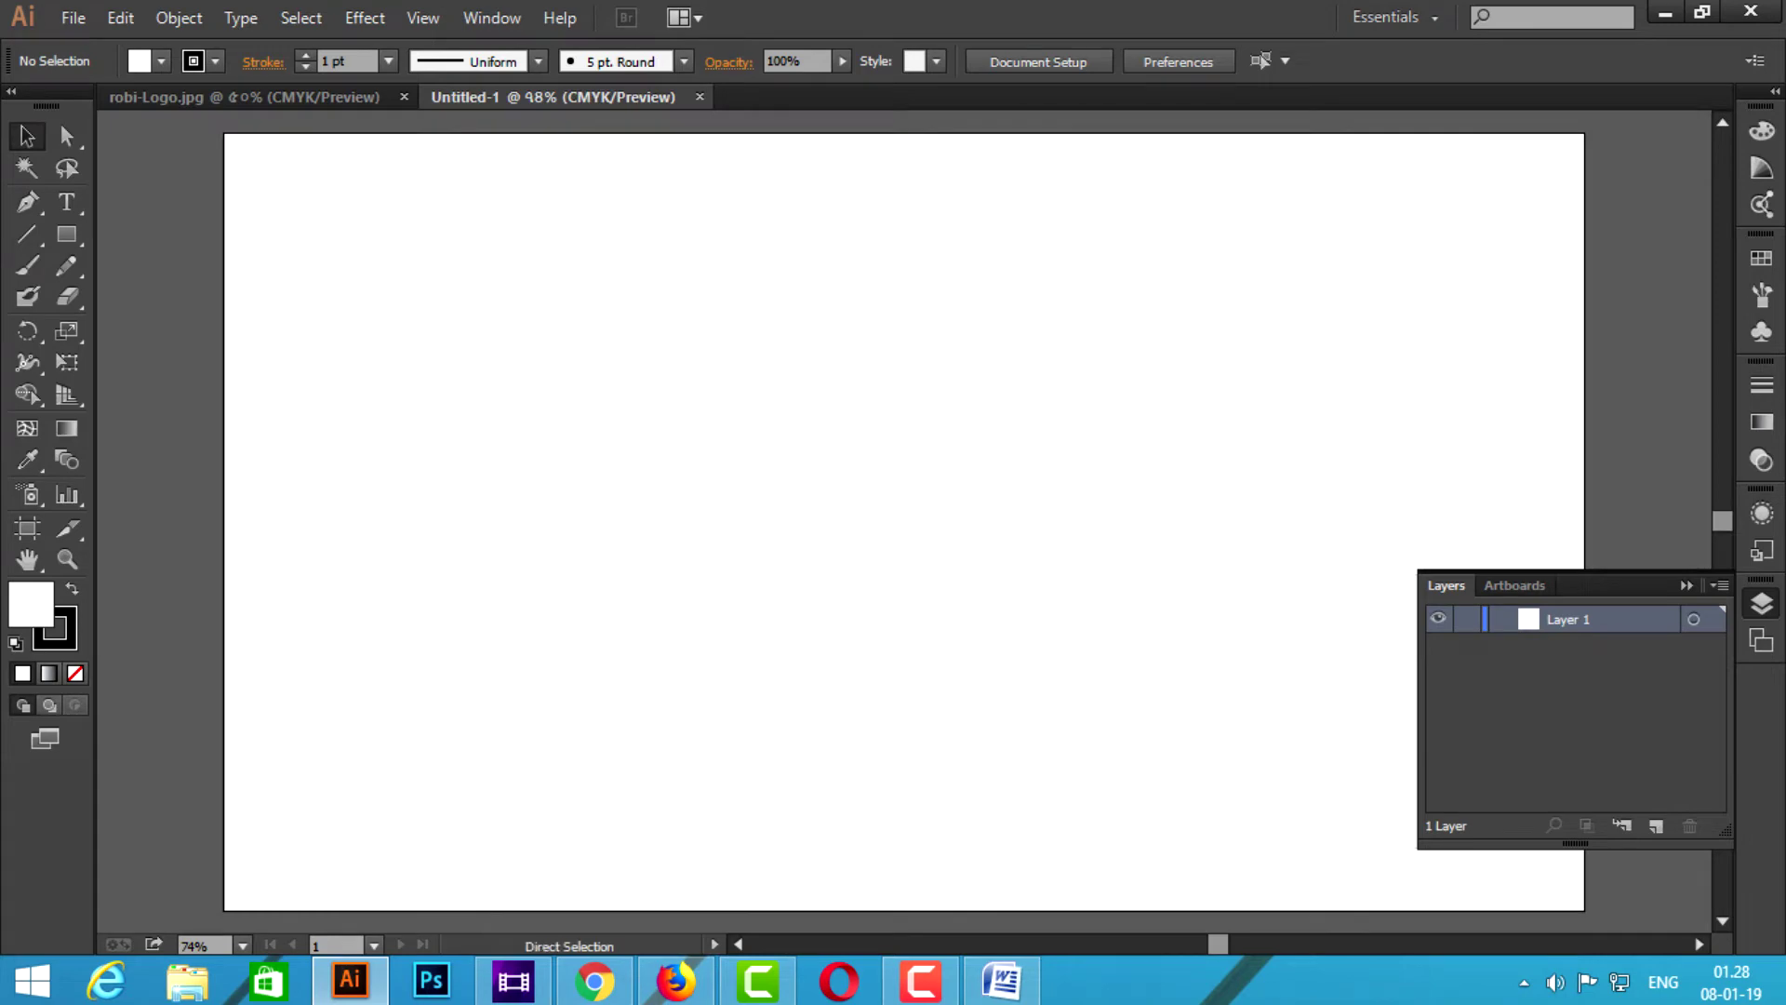
pyautogui.hotkey('ctrl', '-')
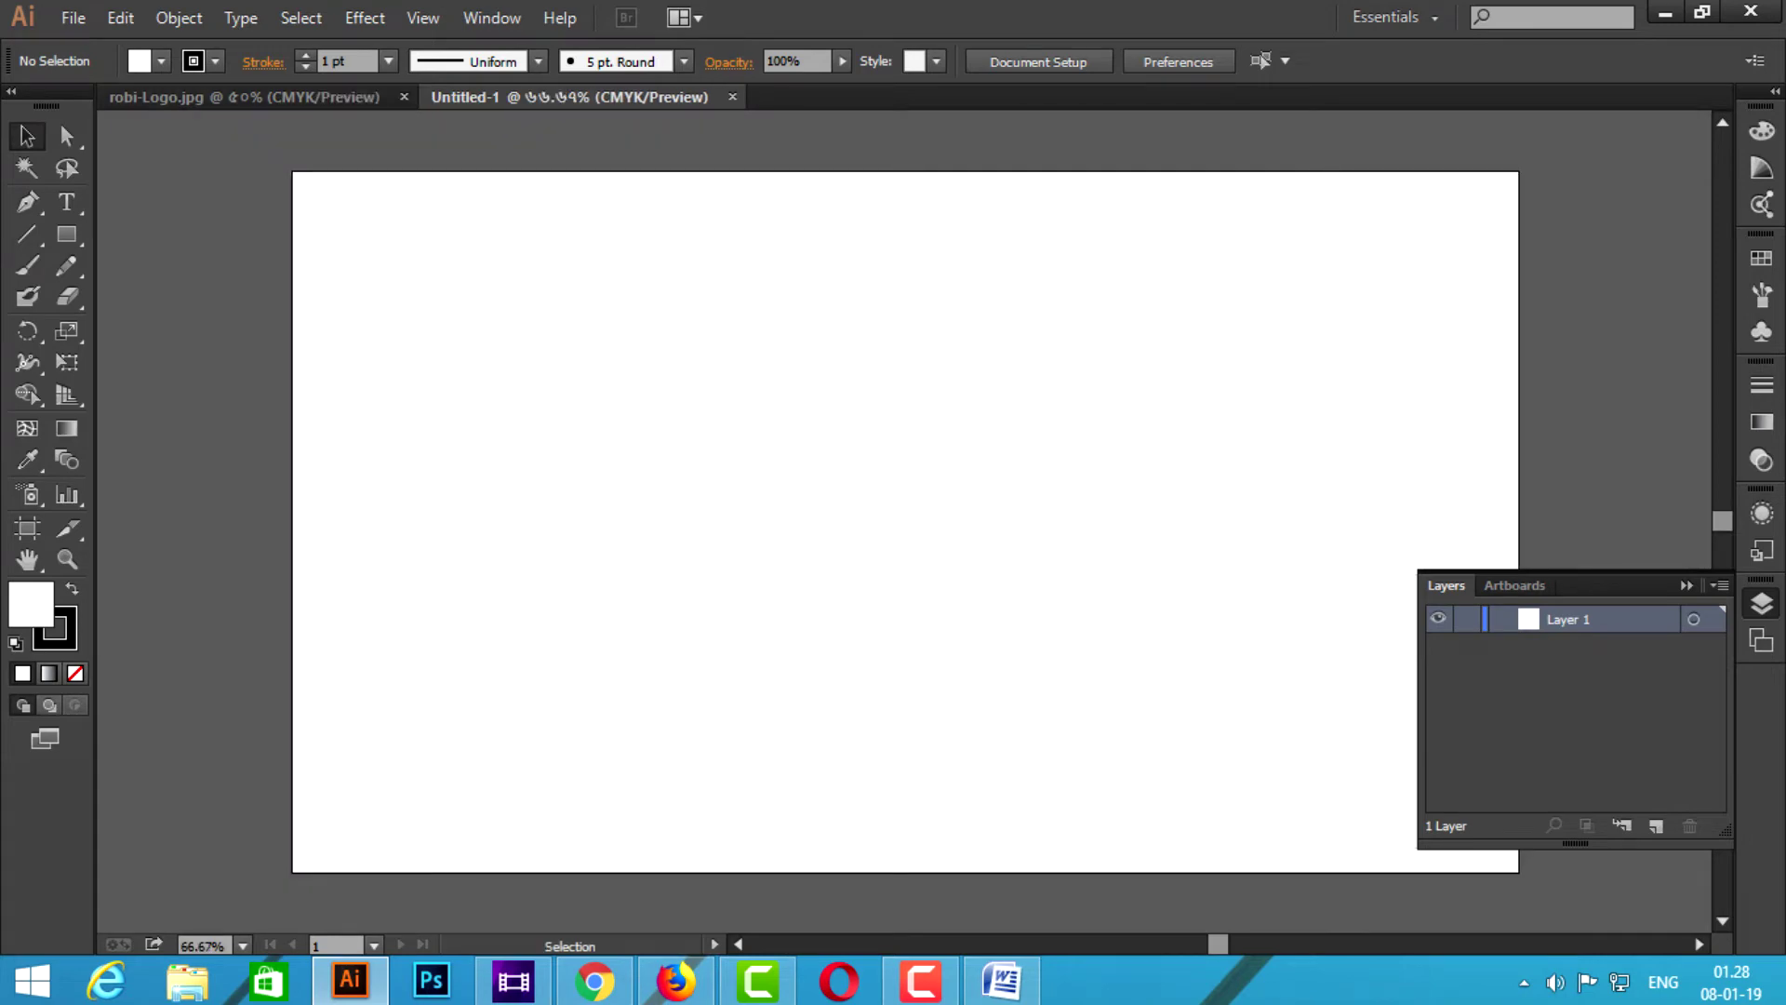
pyautogui.hotkey('ctrl', '-')
pyautogui.hotkey('ctrl', 'Tab')
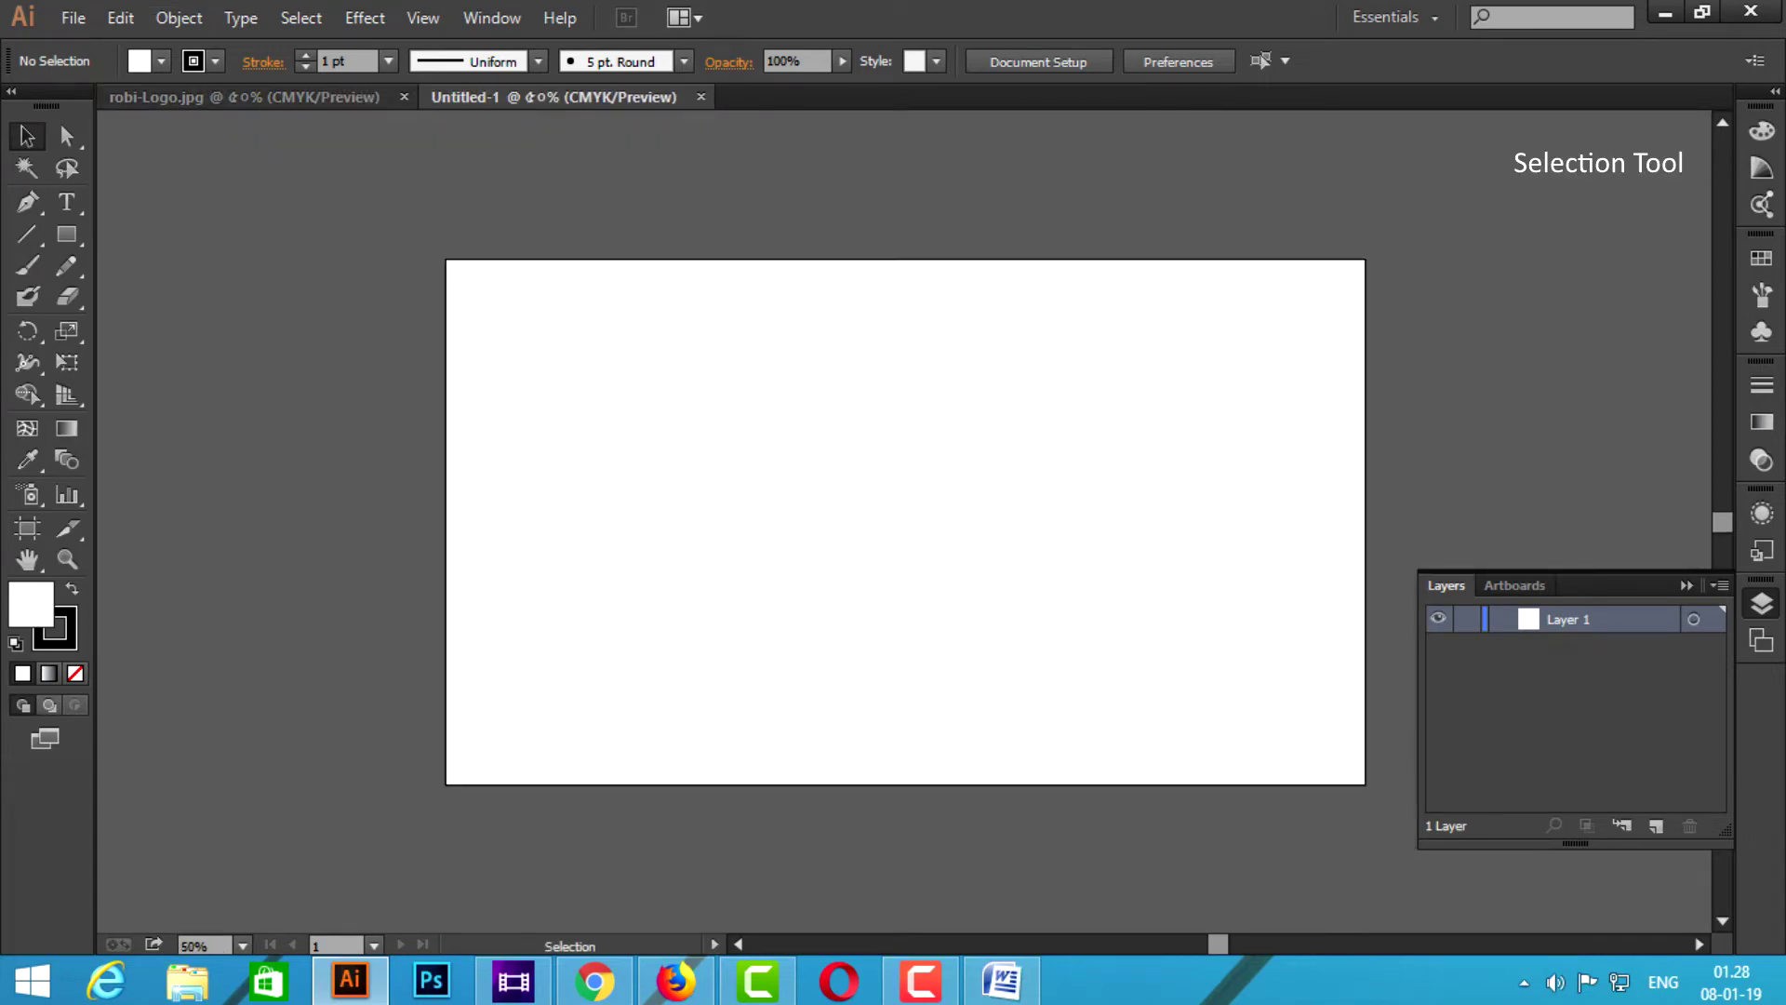
pyautogui.moveTo(967, 502); pyautogui.dragTo(548, 96)
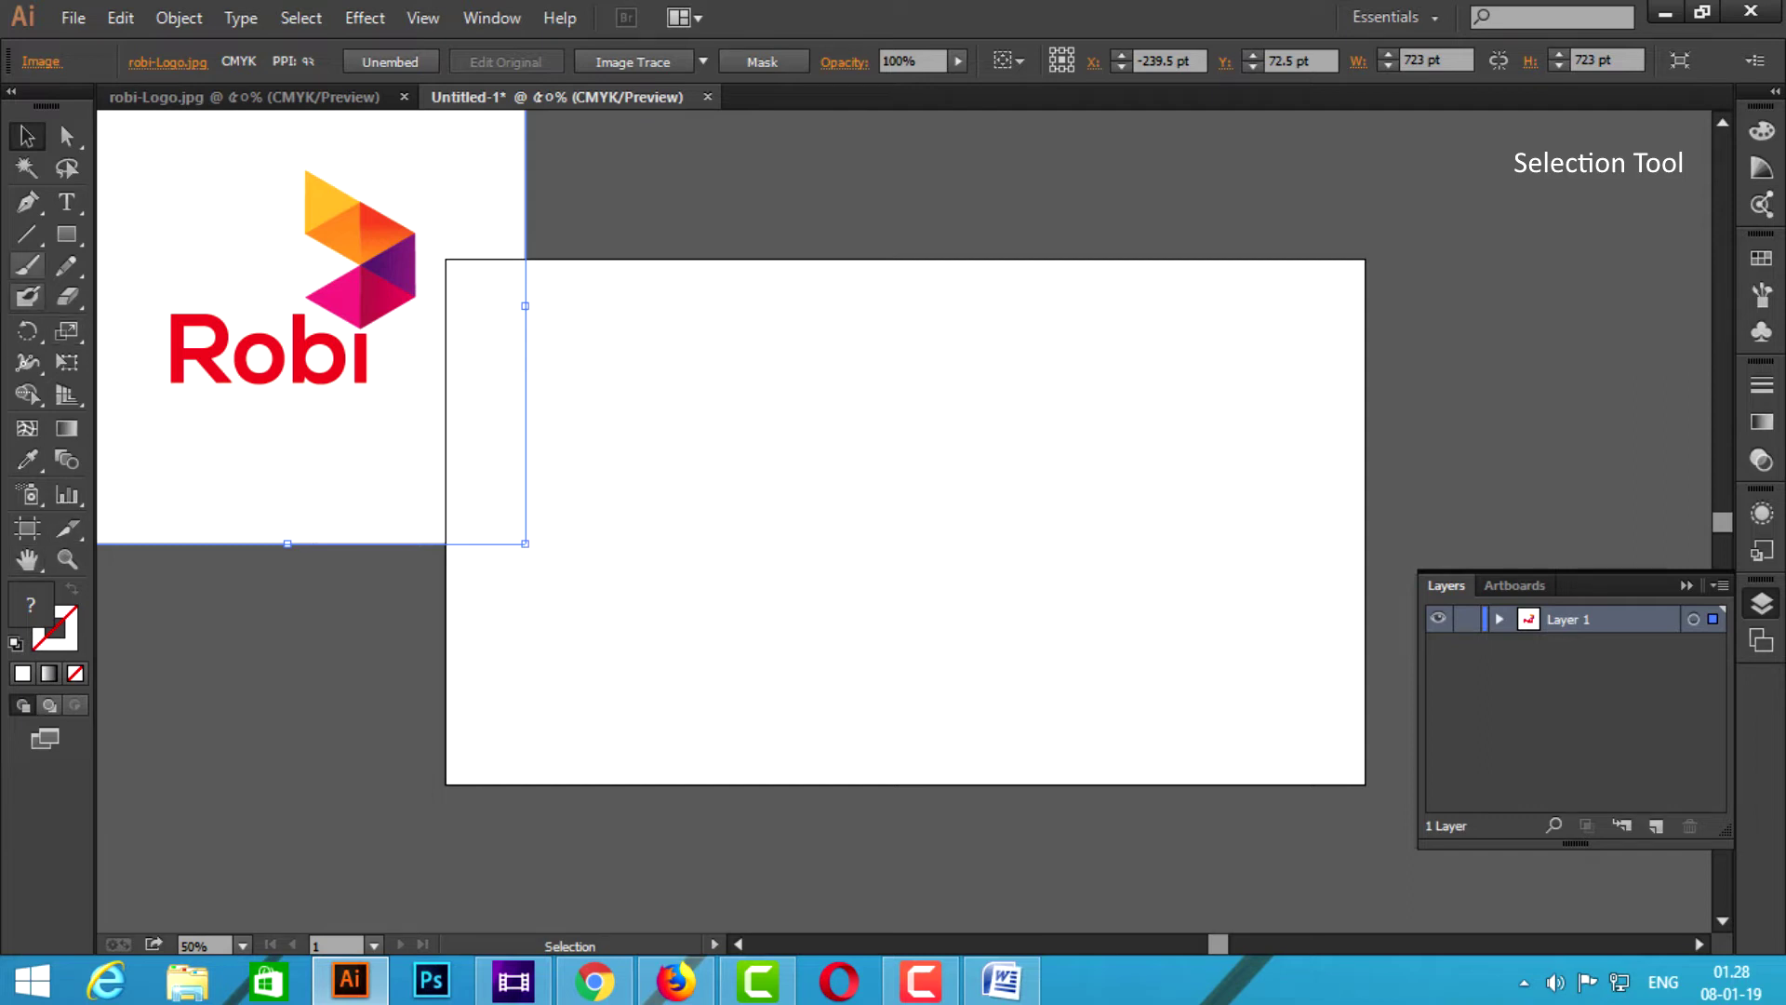
# Draw a three-sided polygon at the artboard centre with the Polygon Tool
pyautogui.click(66, 235)
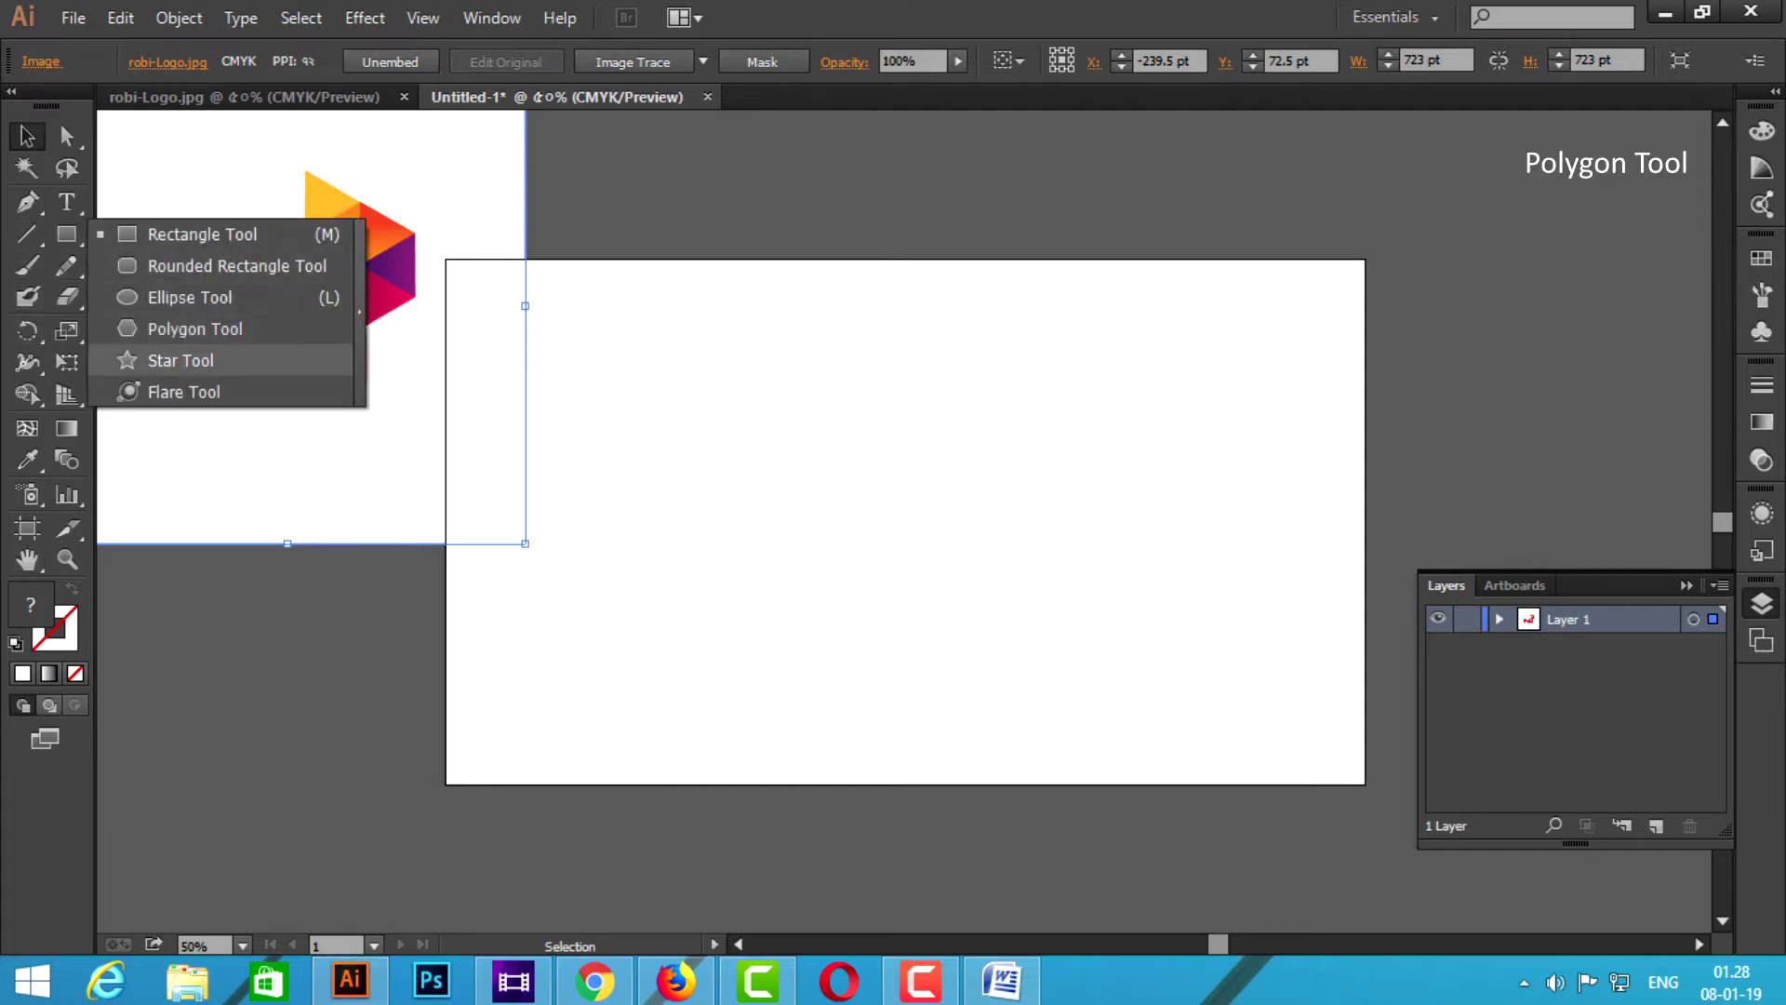
pyautogui.click(196, 329)
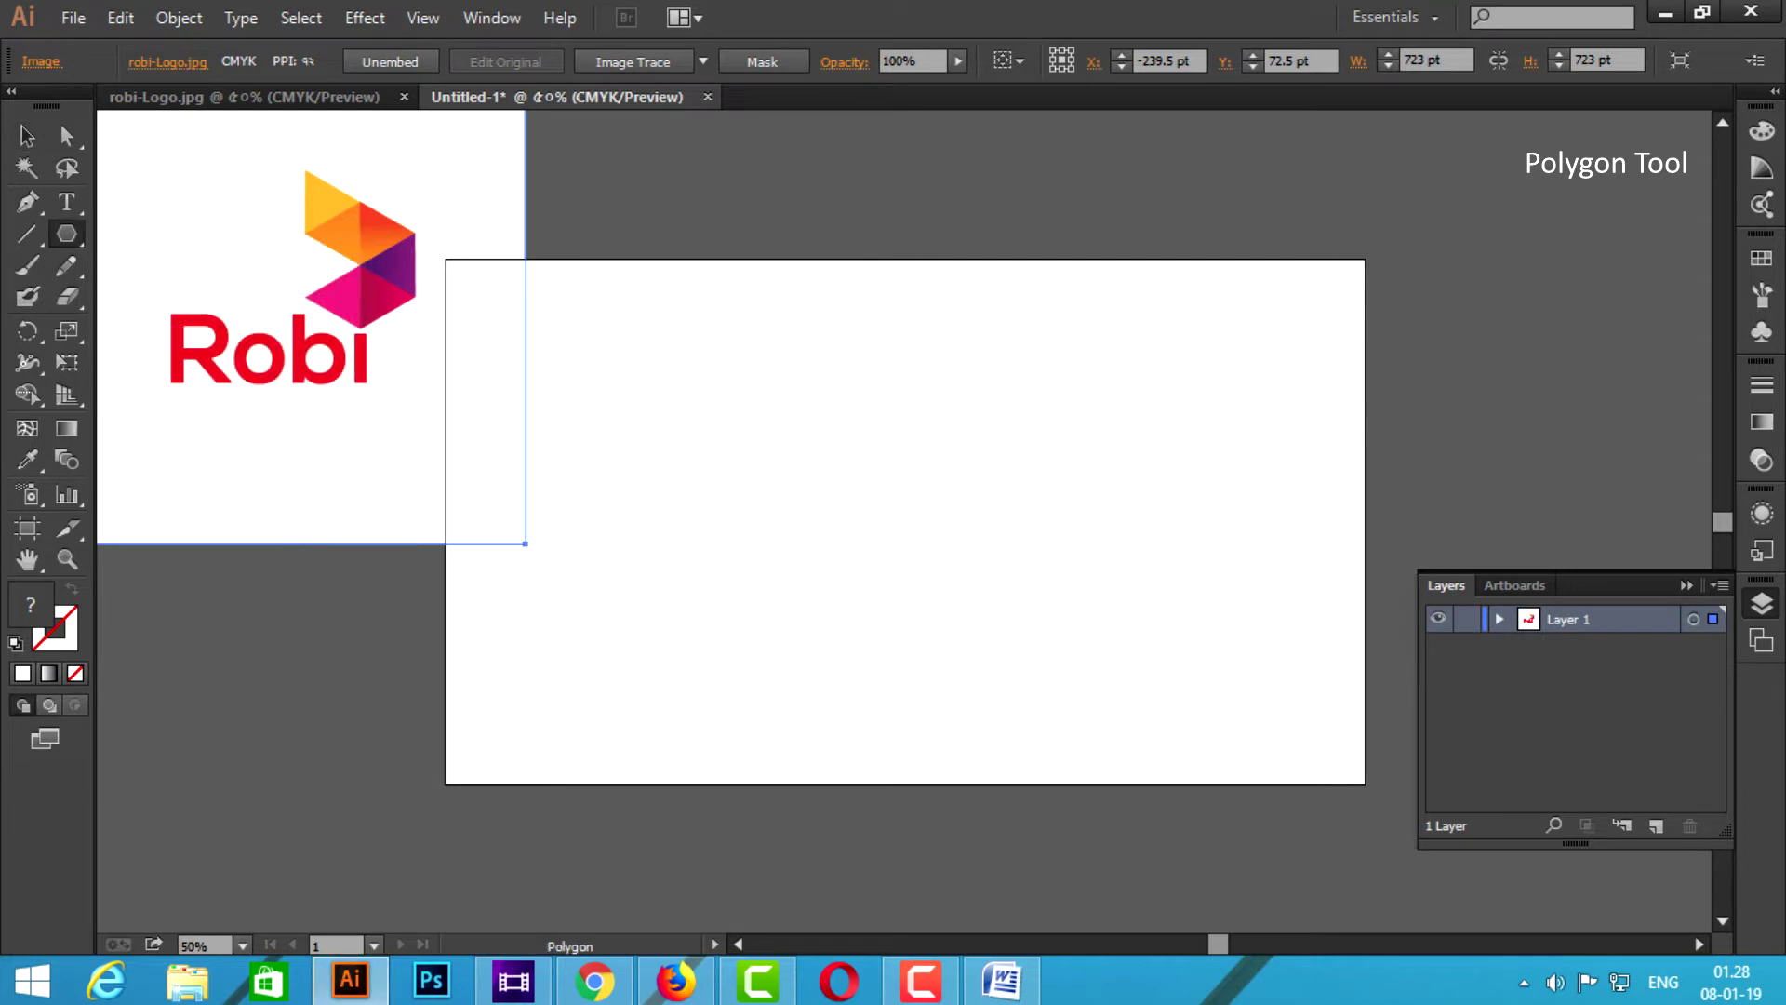
pyautogui.click(891, 474)
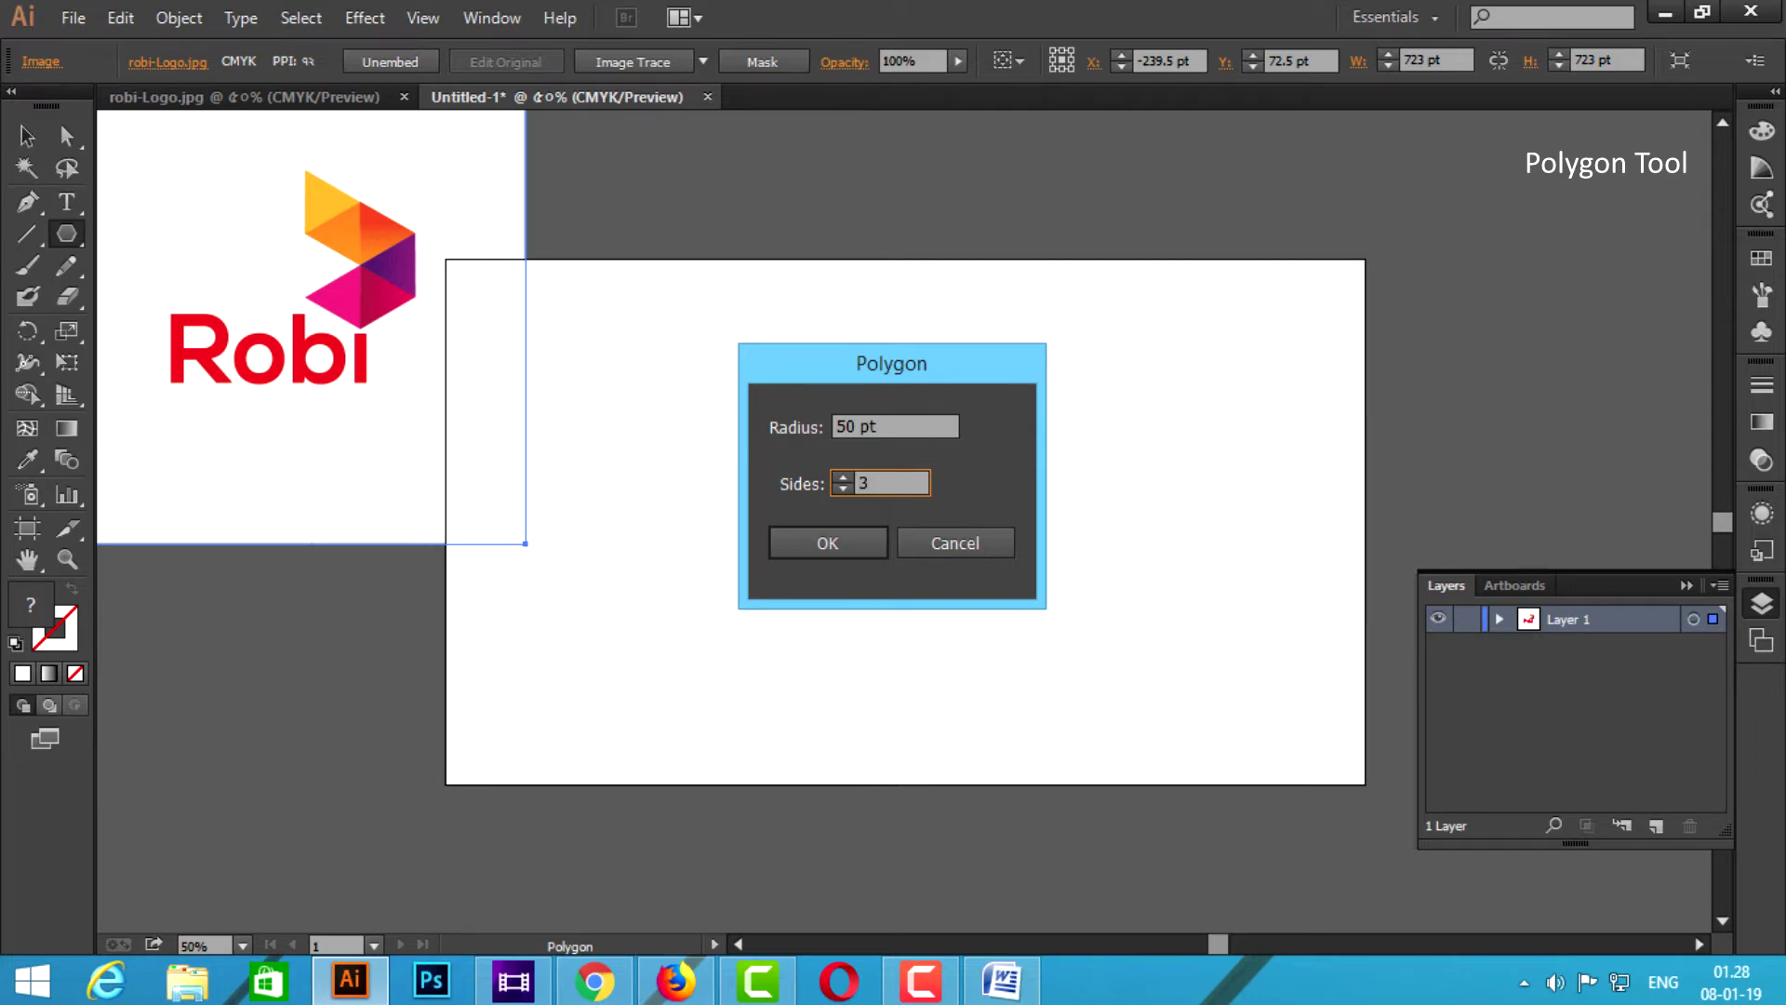
pyautogui.press('Return')
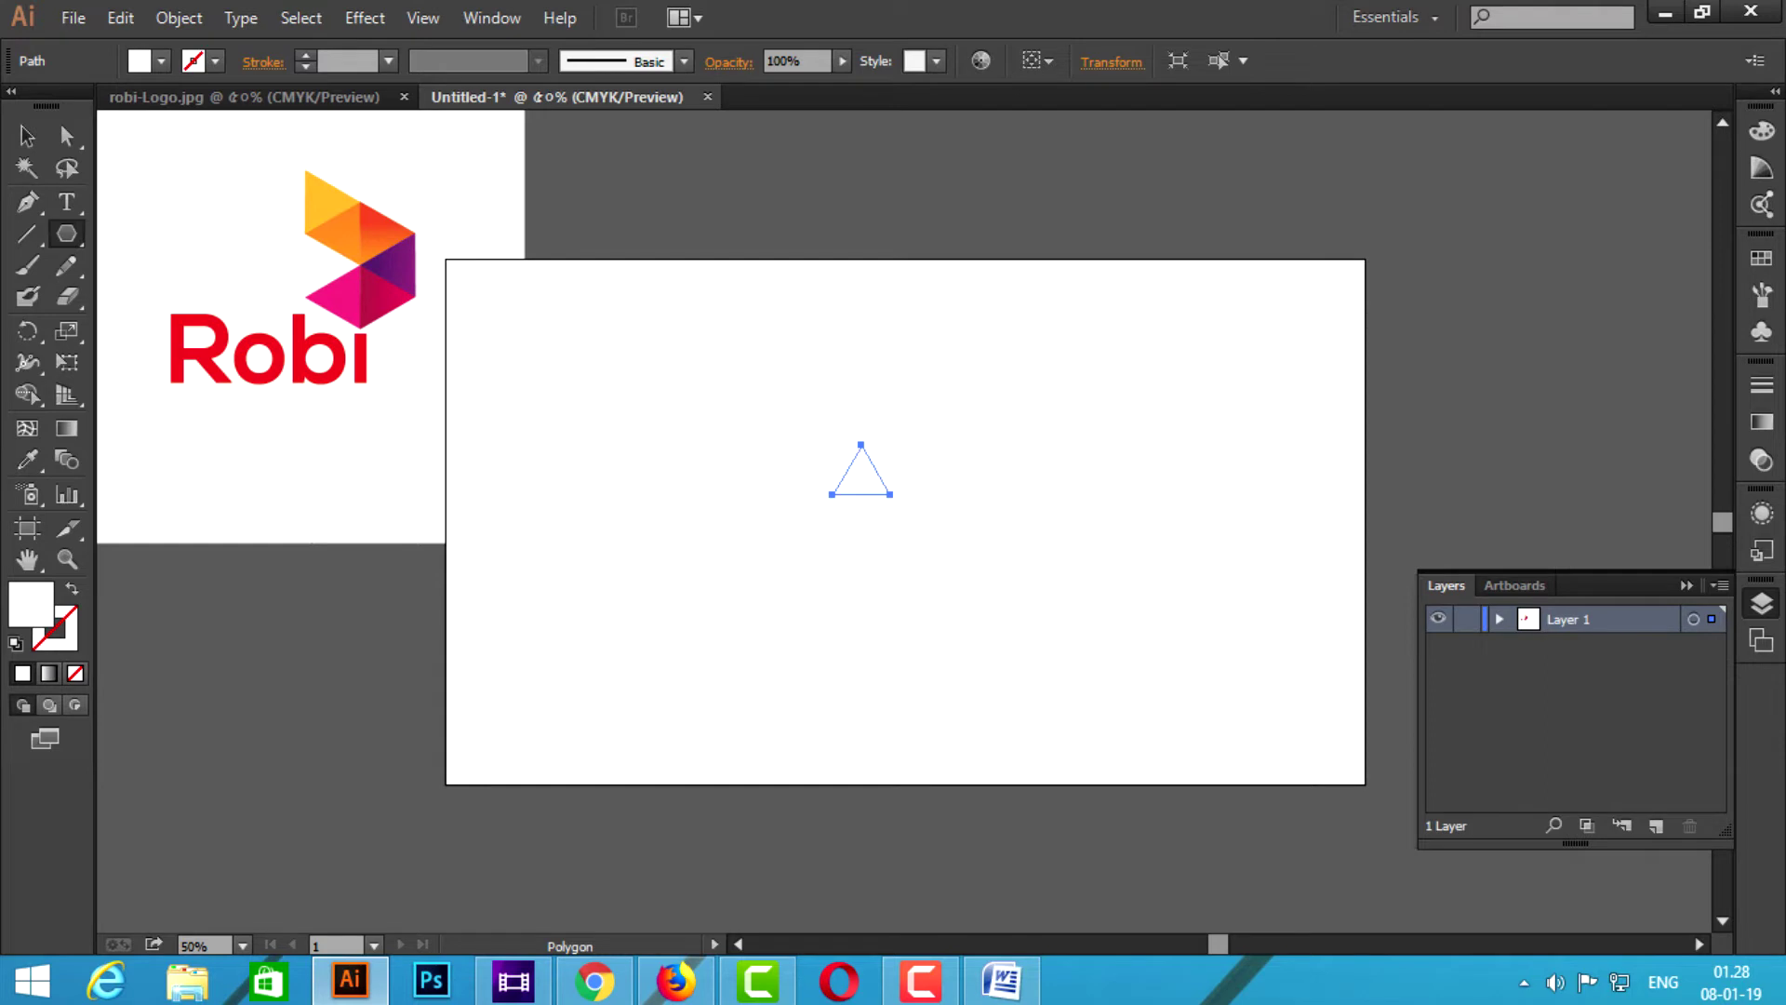
pyautogui.press('v')
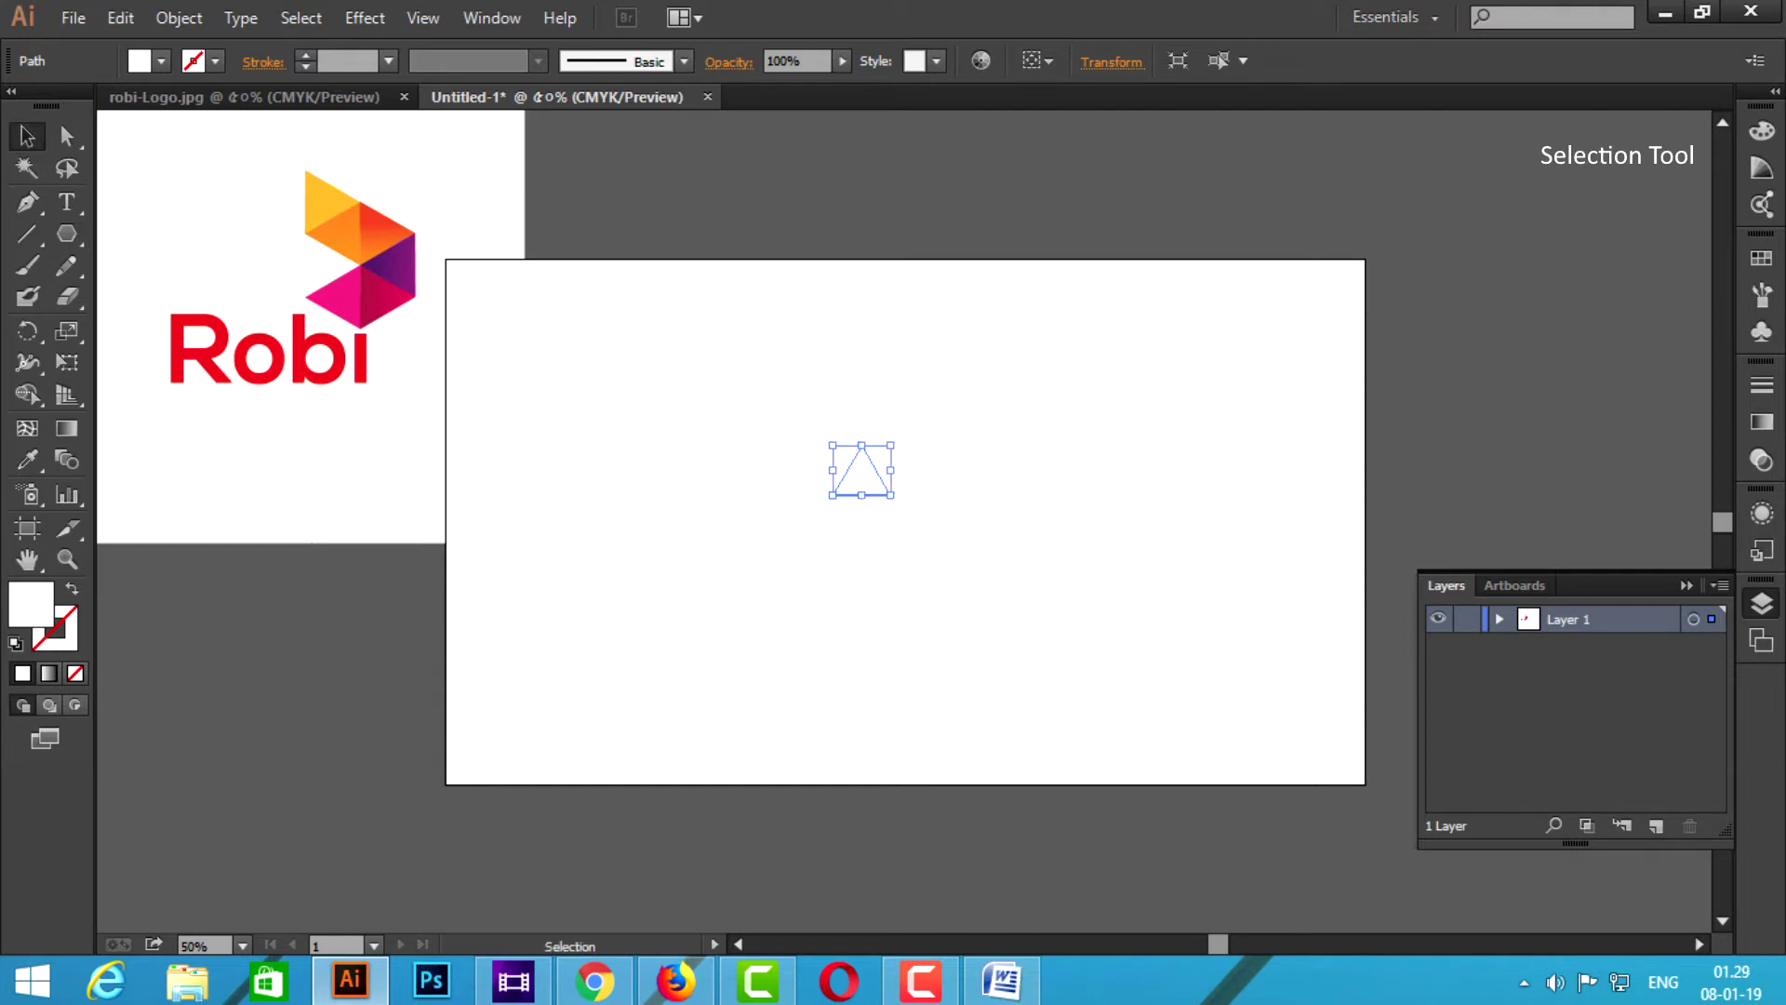
pyautogui.press('shift')
# Enlarge the triangle proportionally, give it a 1 pt black stroke, and deselect it
pyautogui.moveTo(890, 495)
pyautogui.mouseDown()
pyautogui.moveTo(981, 559)
pyautogui.moveTo(963, 558)
pyautogui.mouseUp()
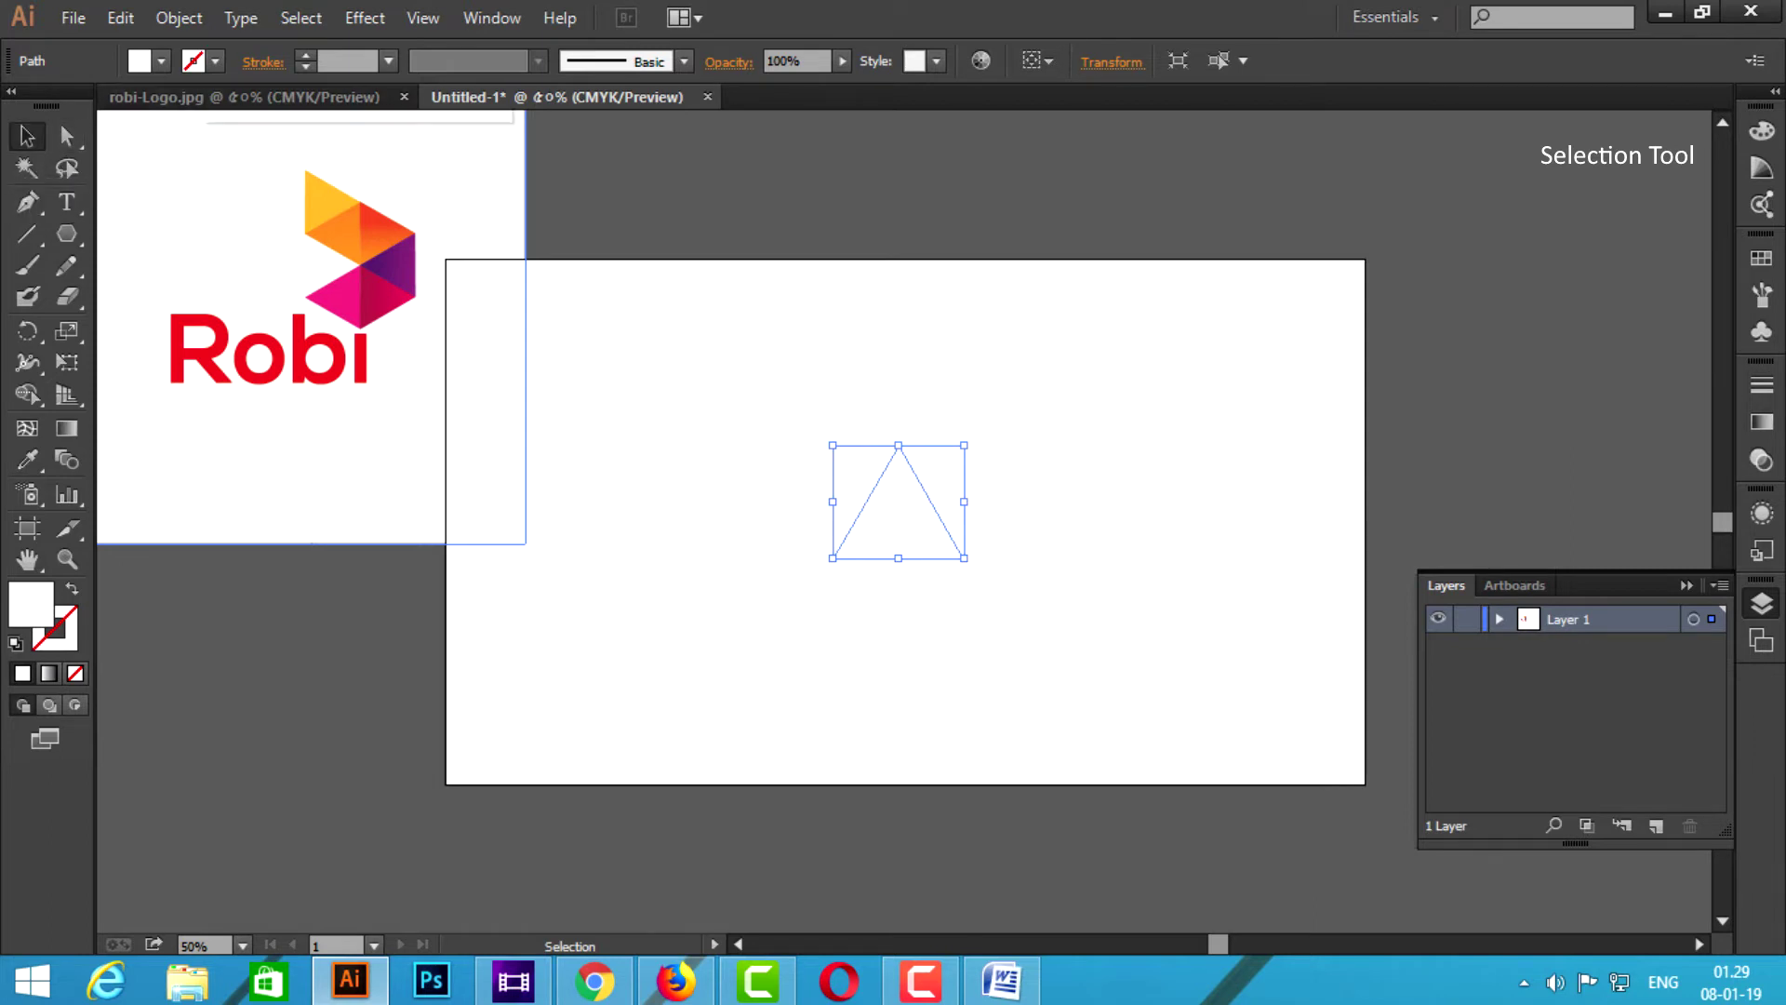
pyautogui.click(214, 61)
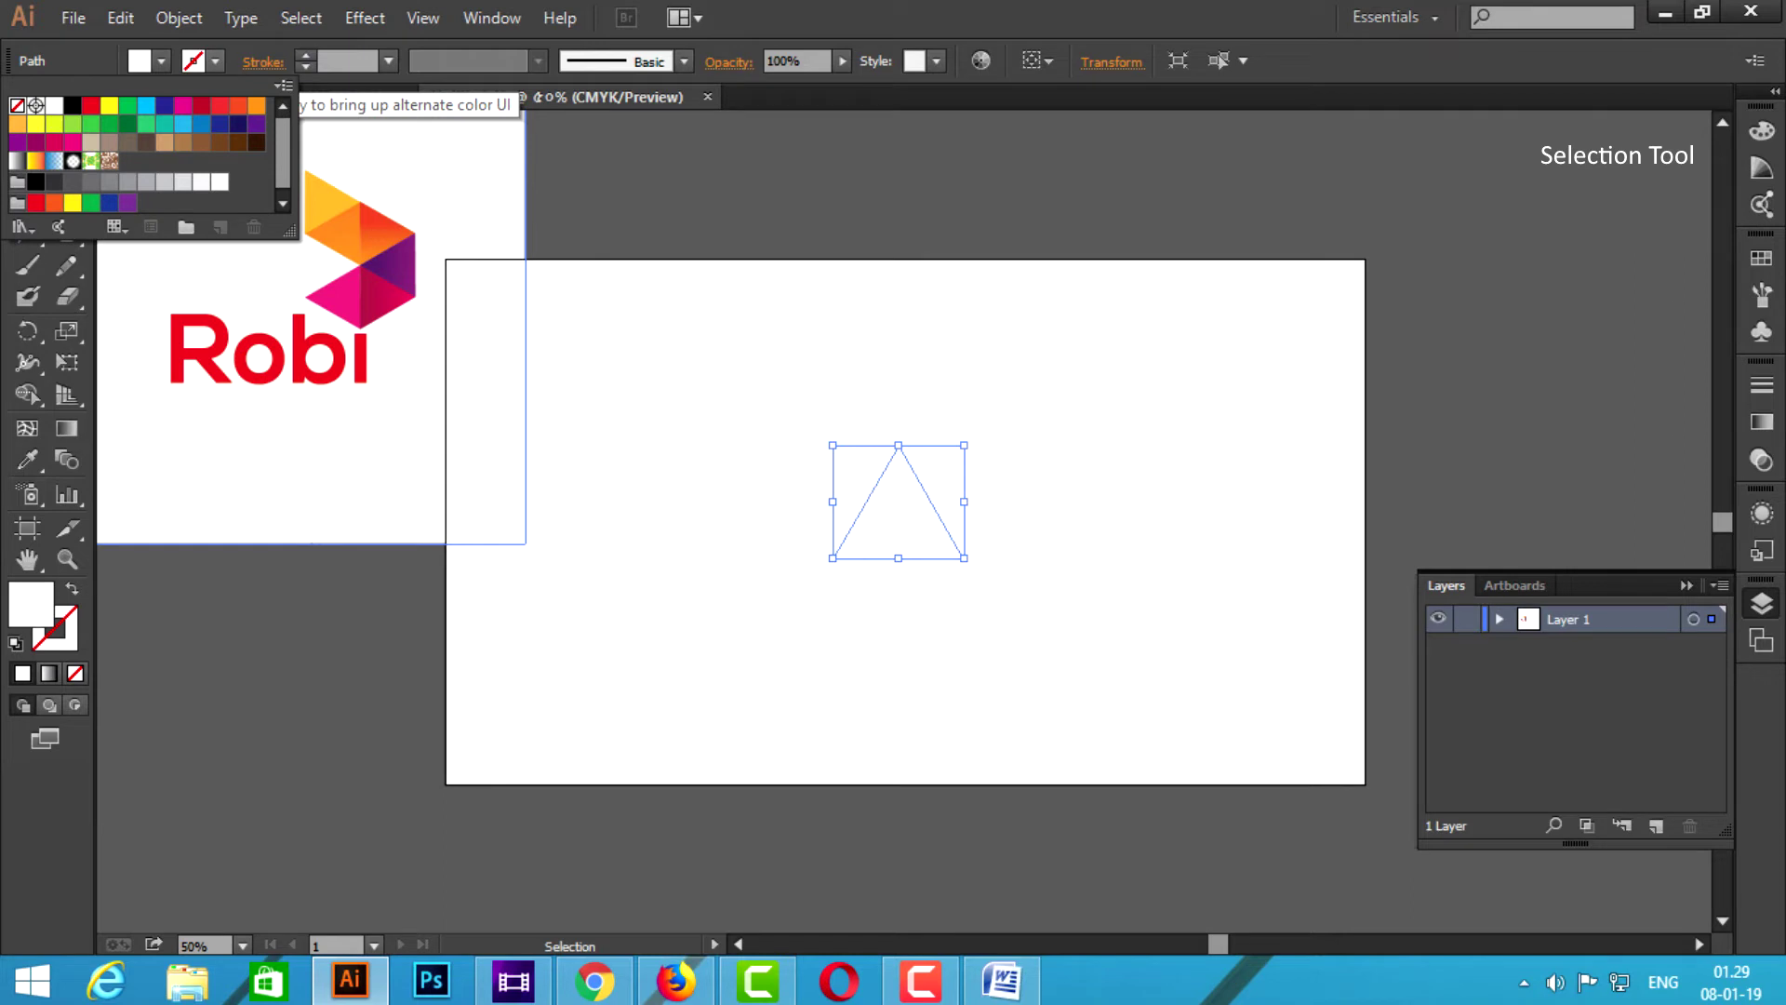
pyautogui.click(73, 105)
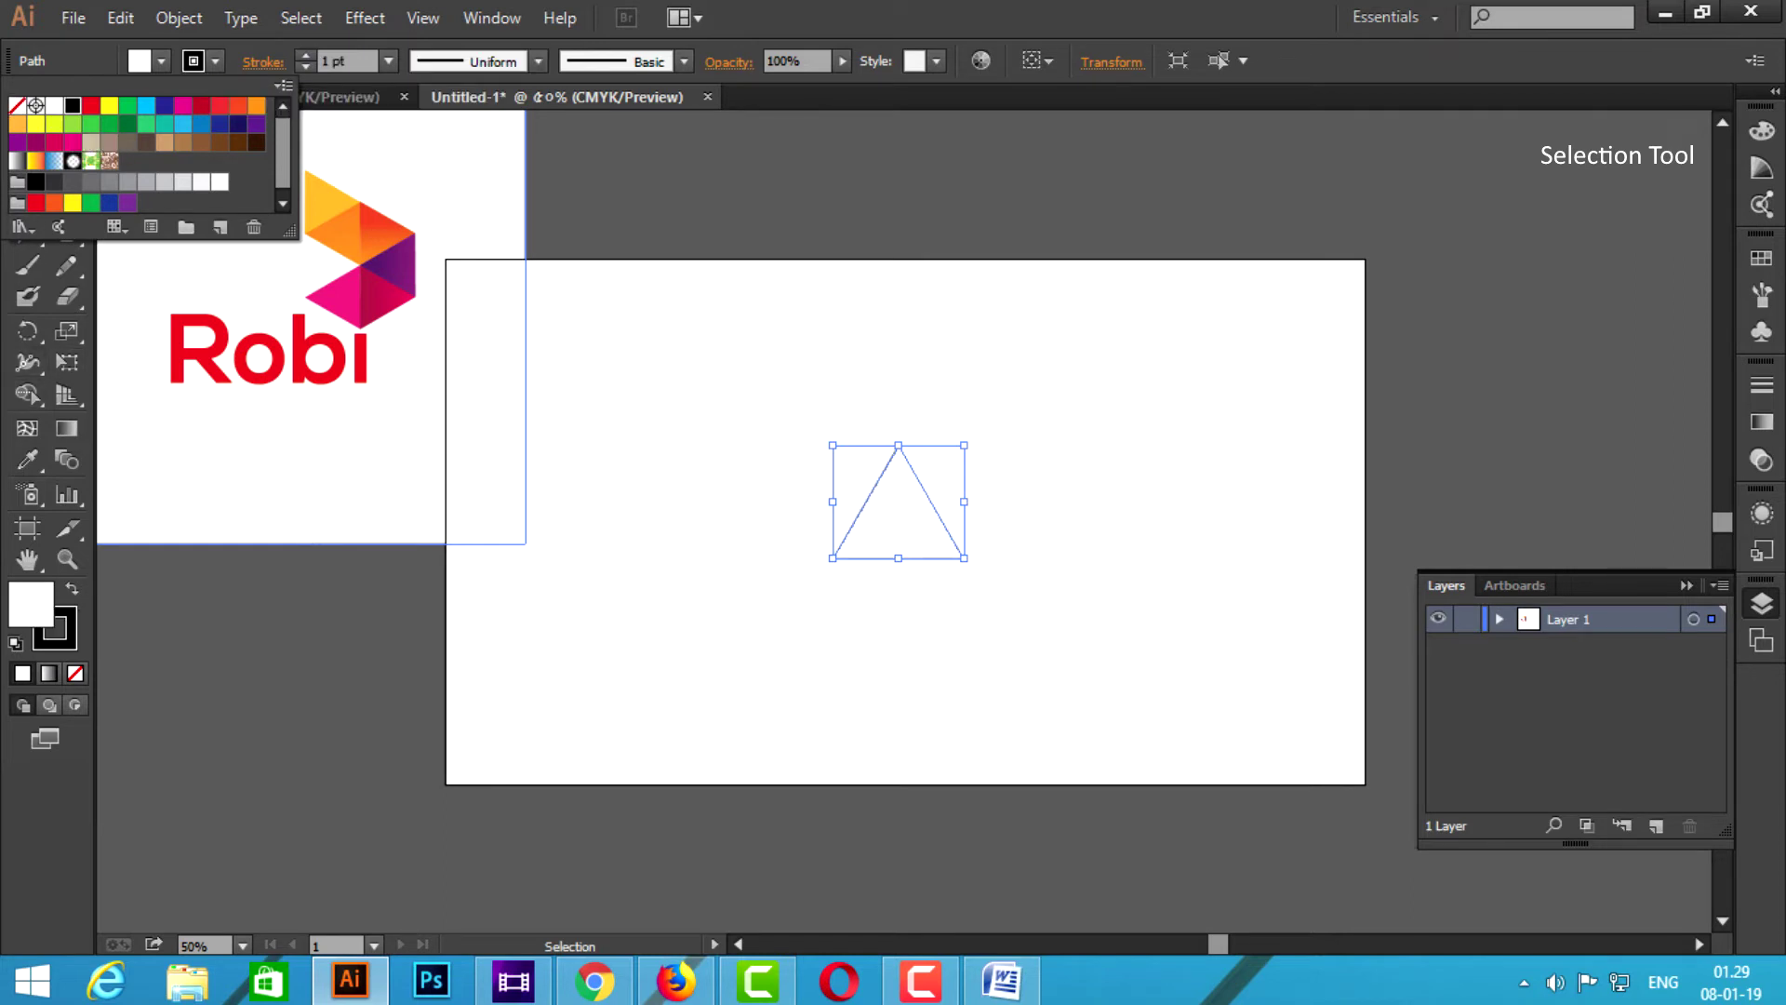
pyautogui.press('Escape')
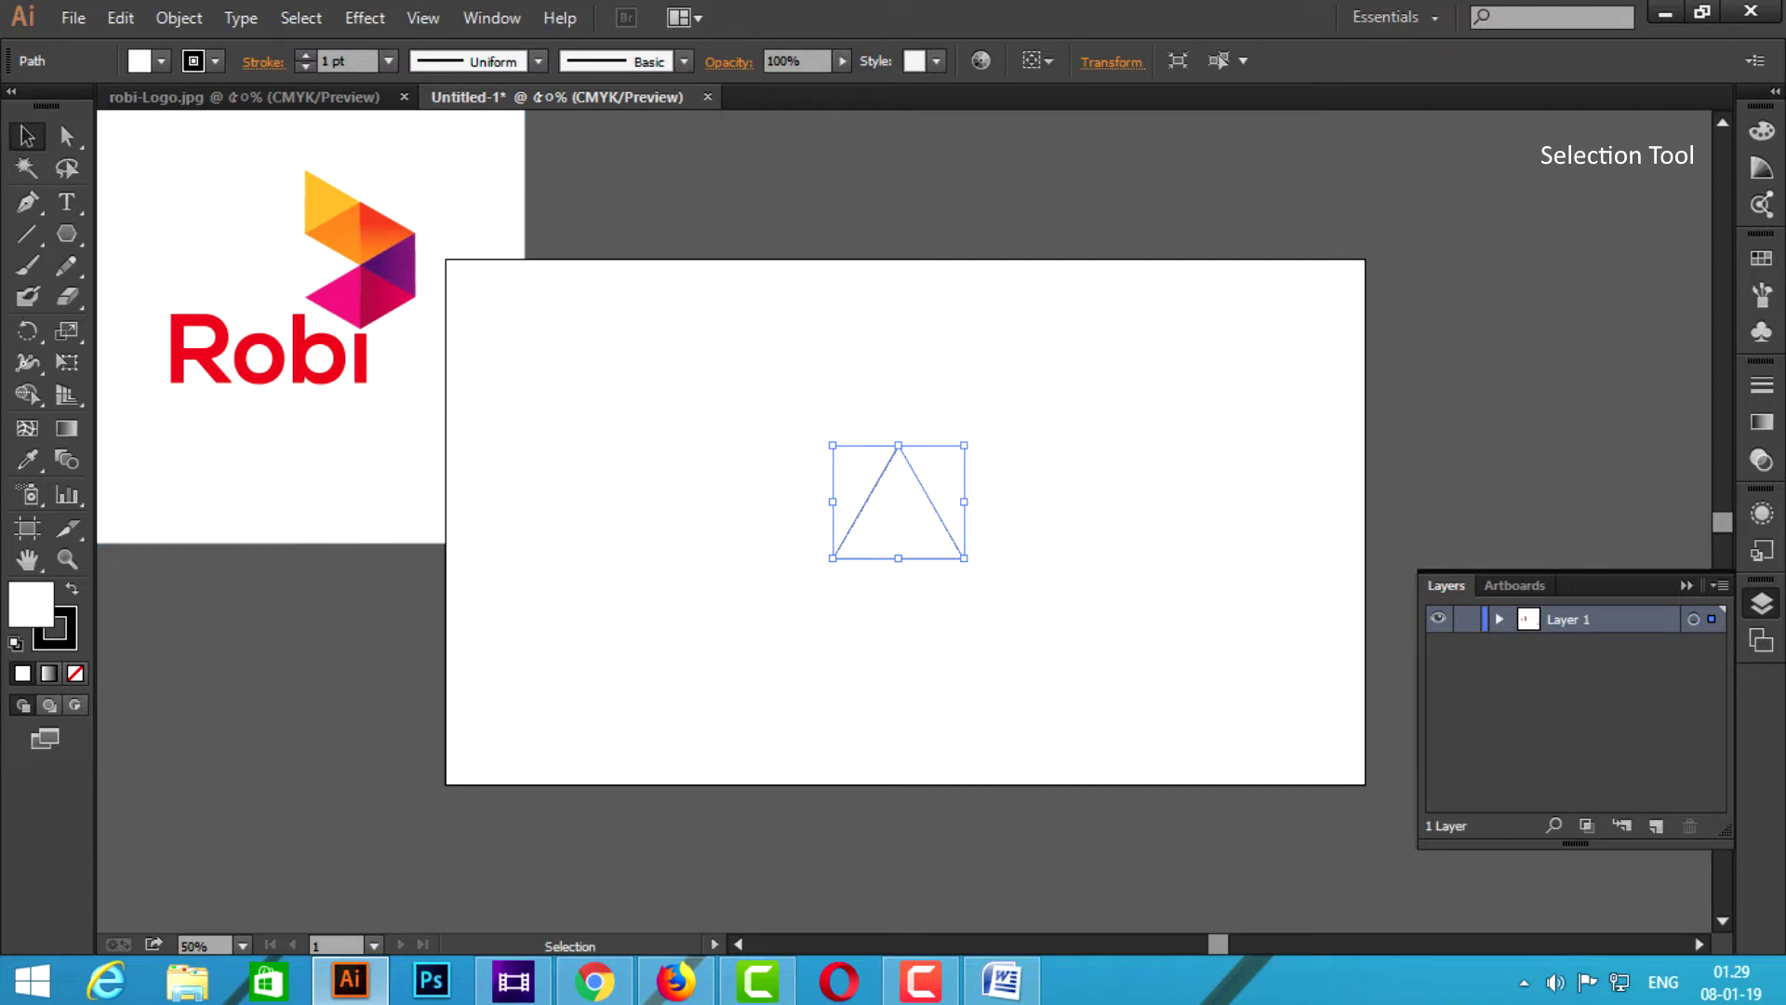
pyautogui.hotkey('ctrl', 'shift', 'a')
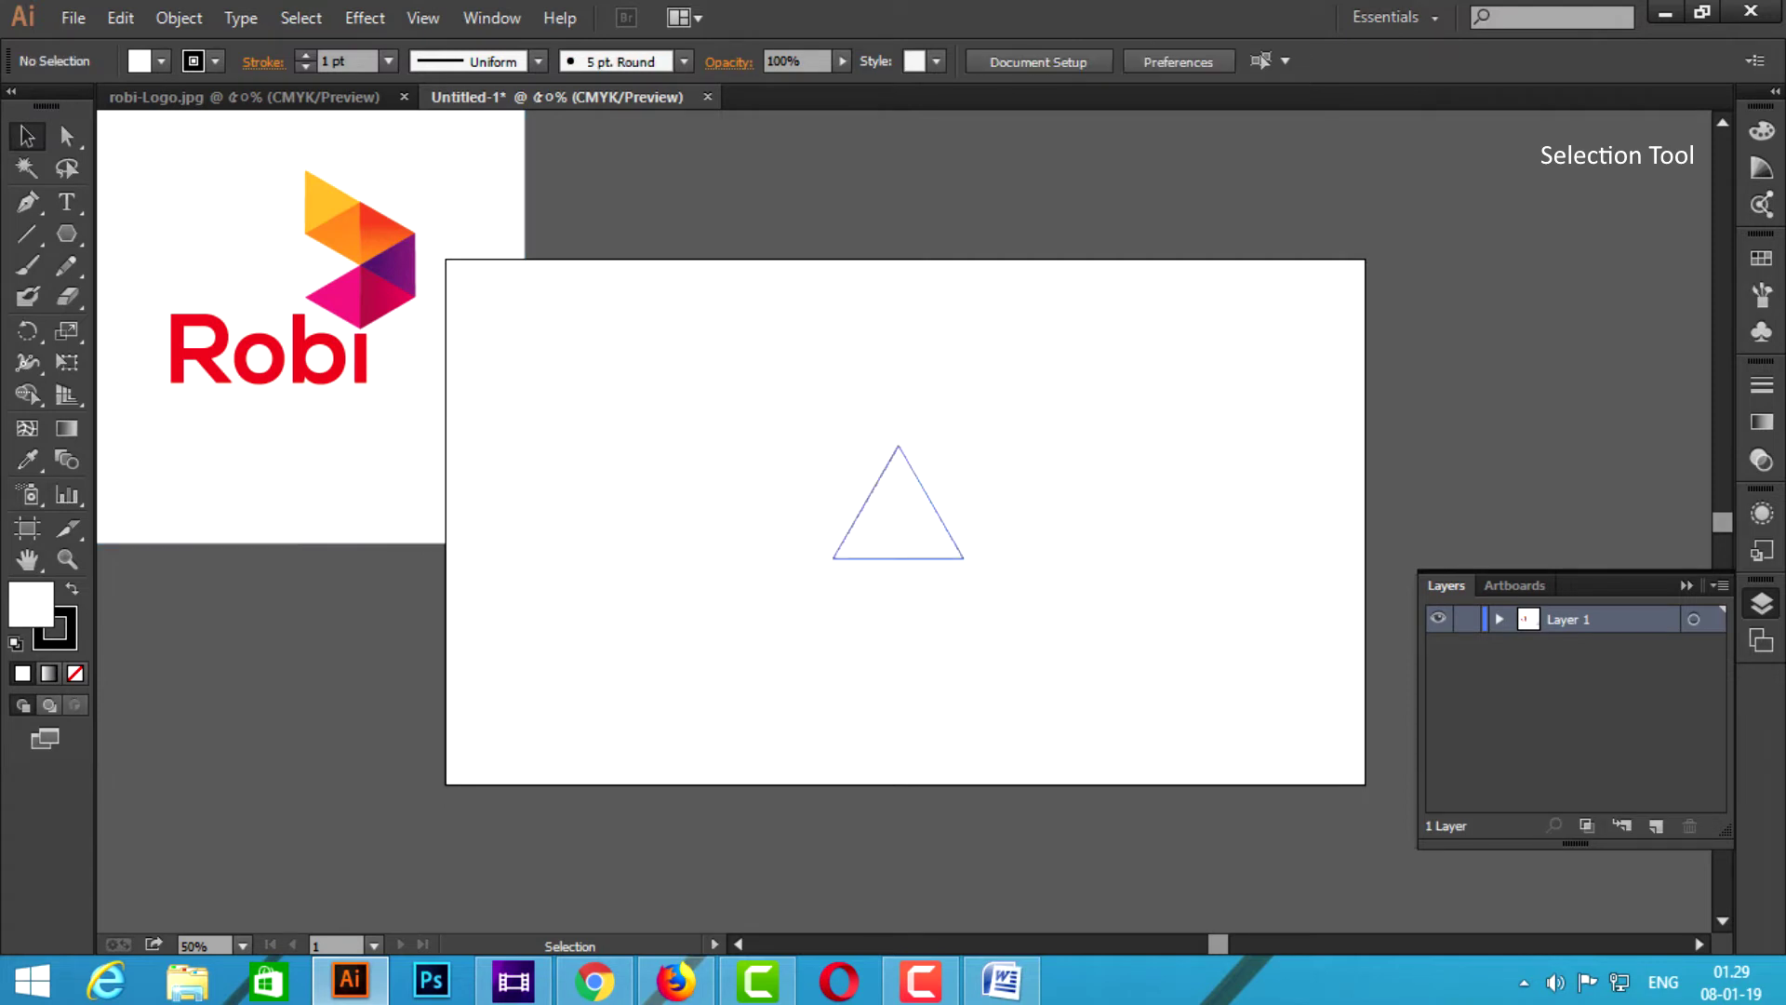
# Move the triangle up-left and repeat 60° rotated copies around its right corner to form six triangles
pyautogui.moveTo(865, 502); pyautogui.dragTo(800, 424)
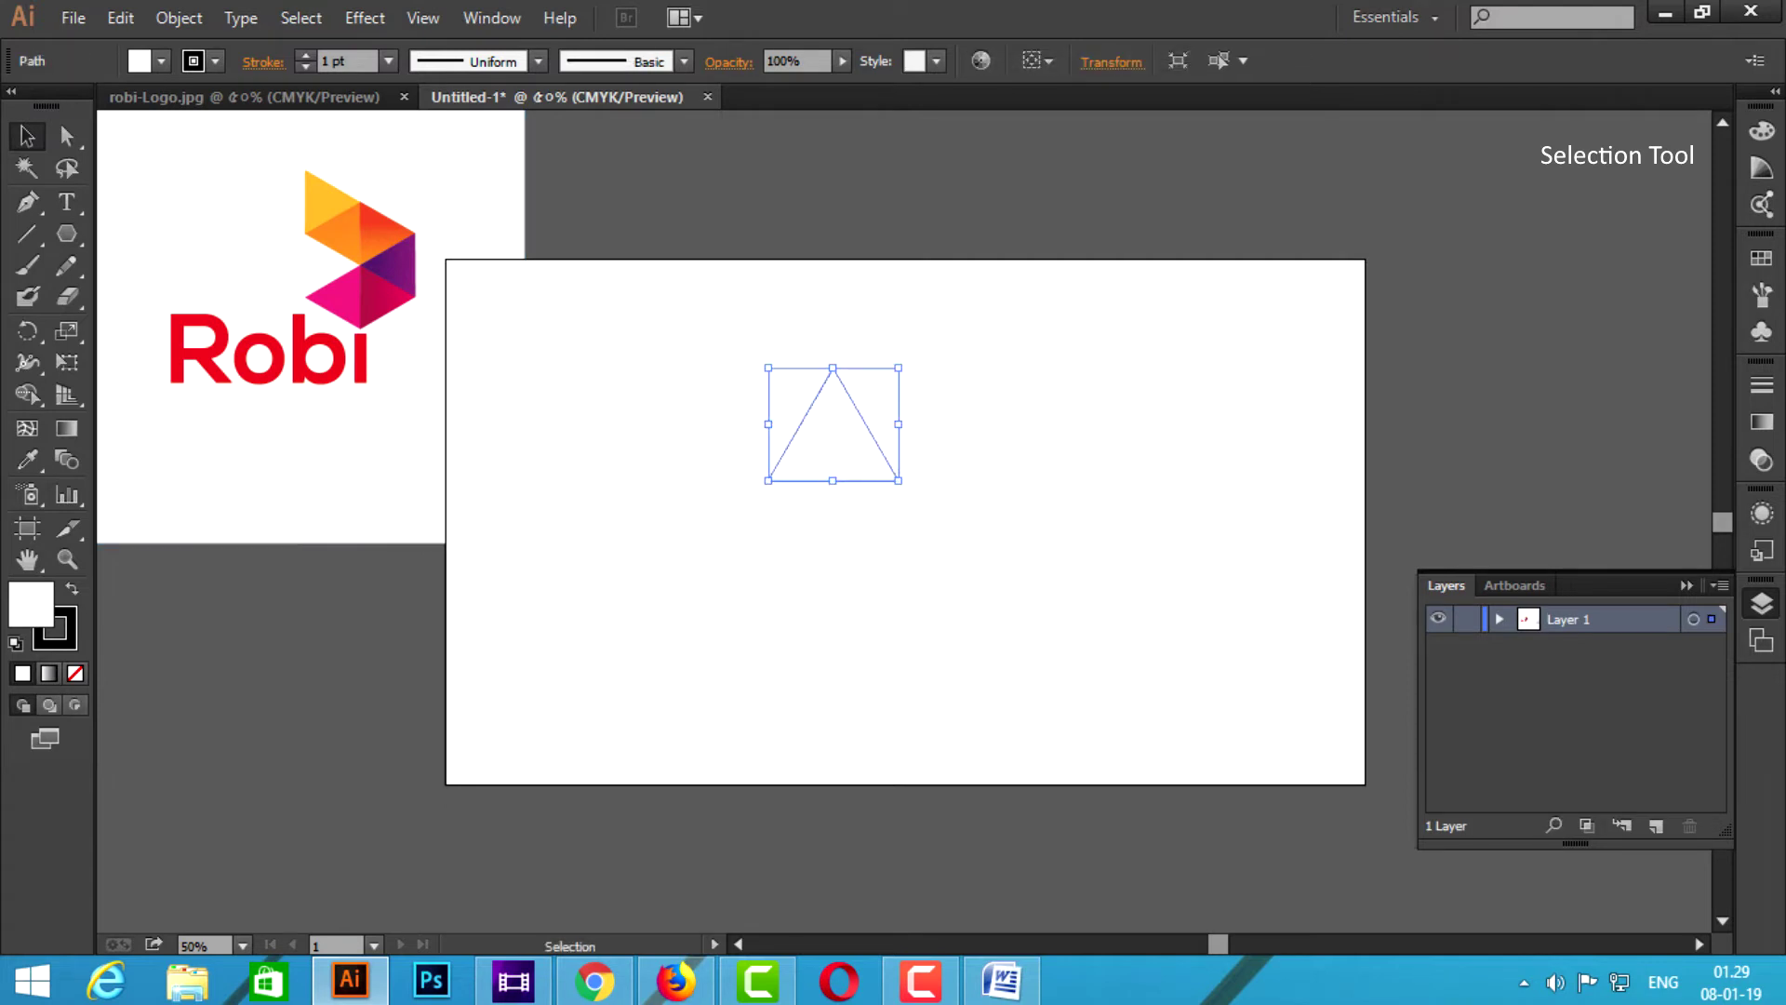
pyautogui.moveTo(27, 330); pyautogui.dragTo(102, 332)
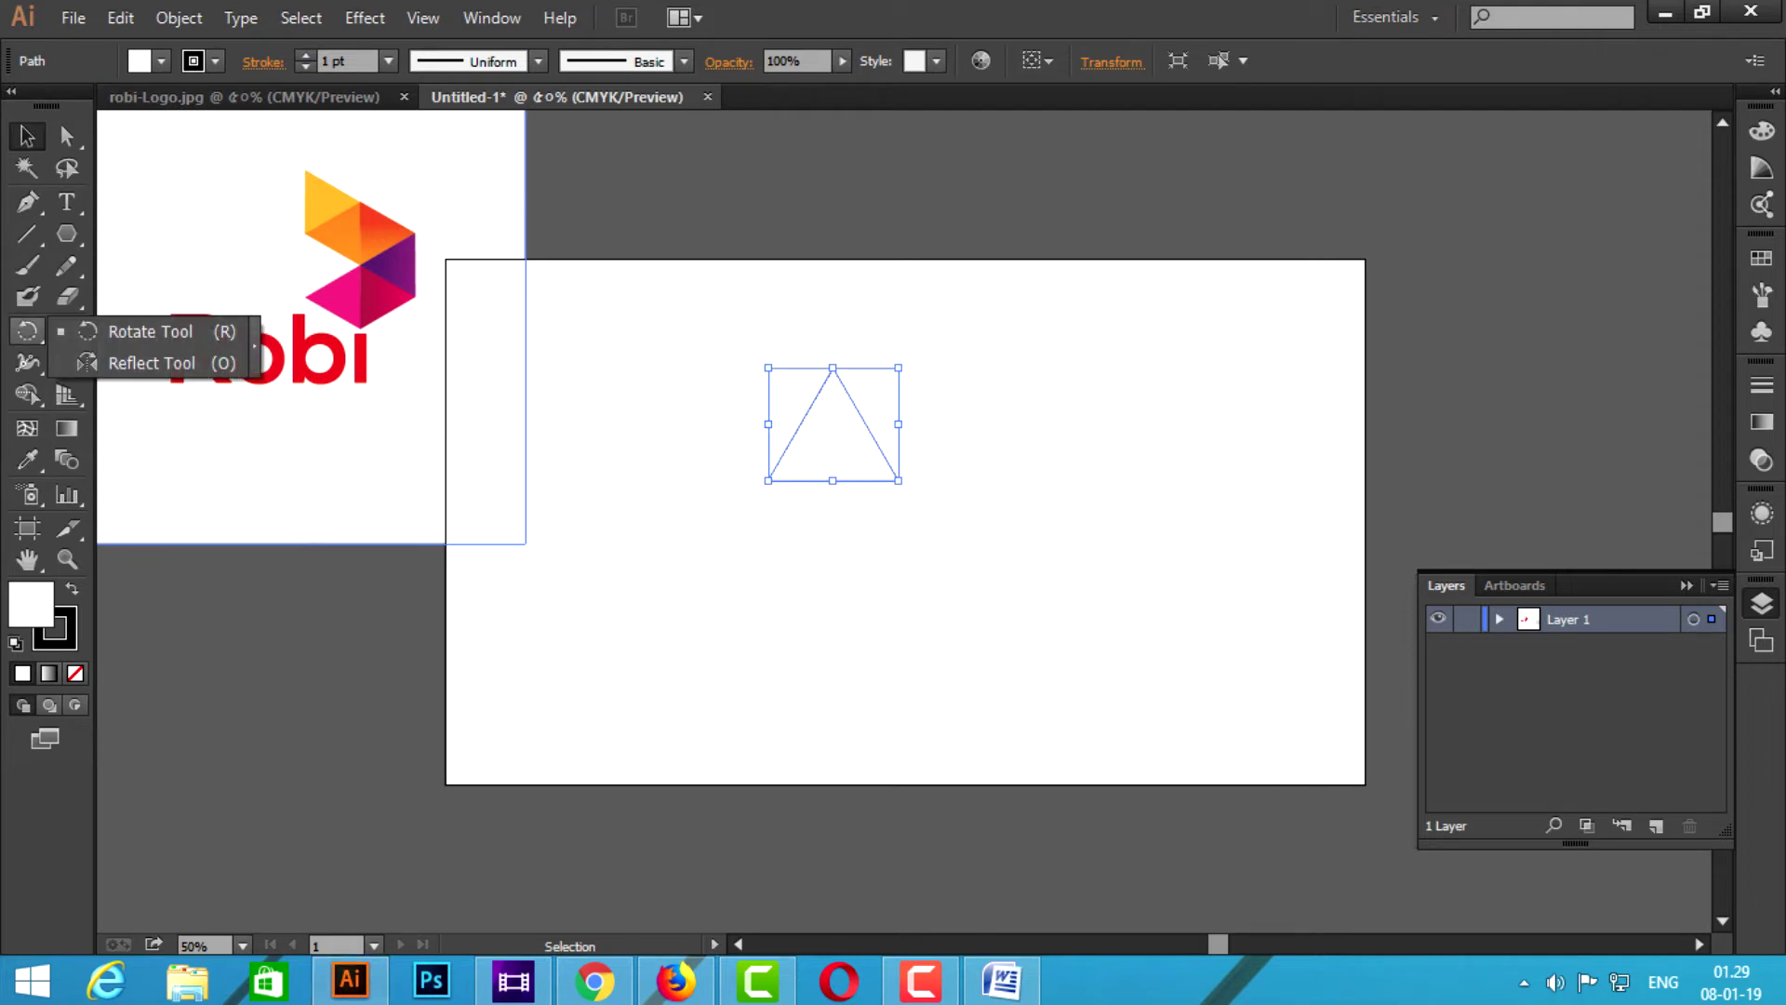
pyautogui.click(27, 135)
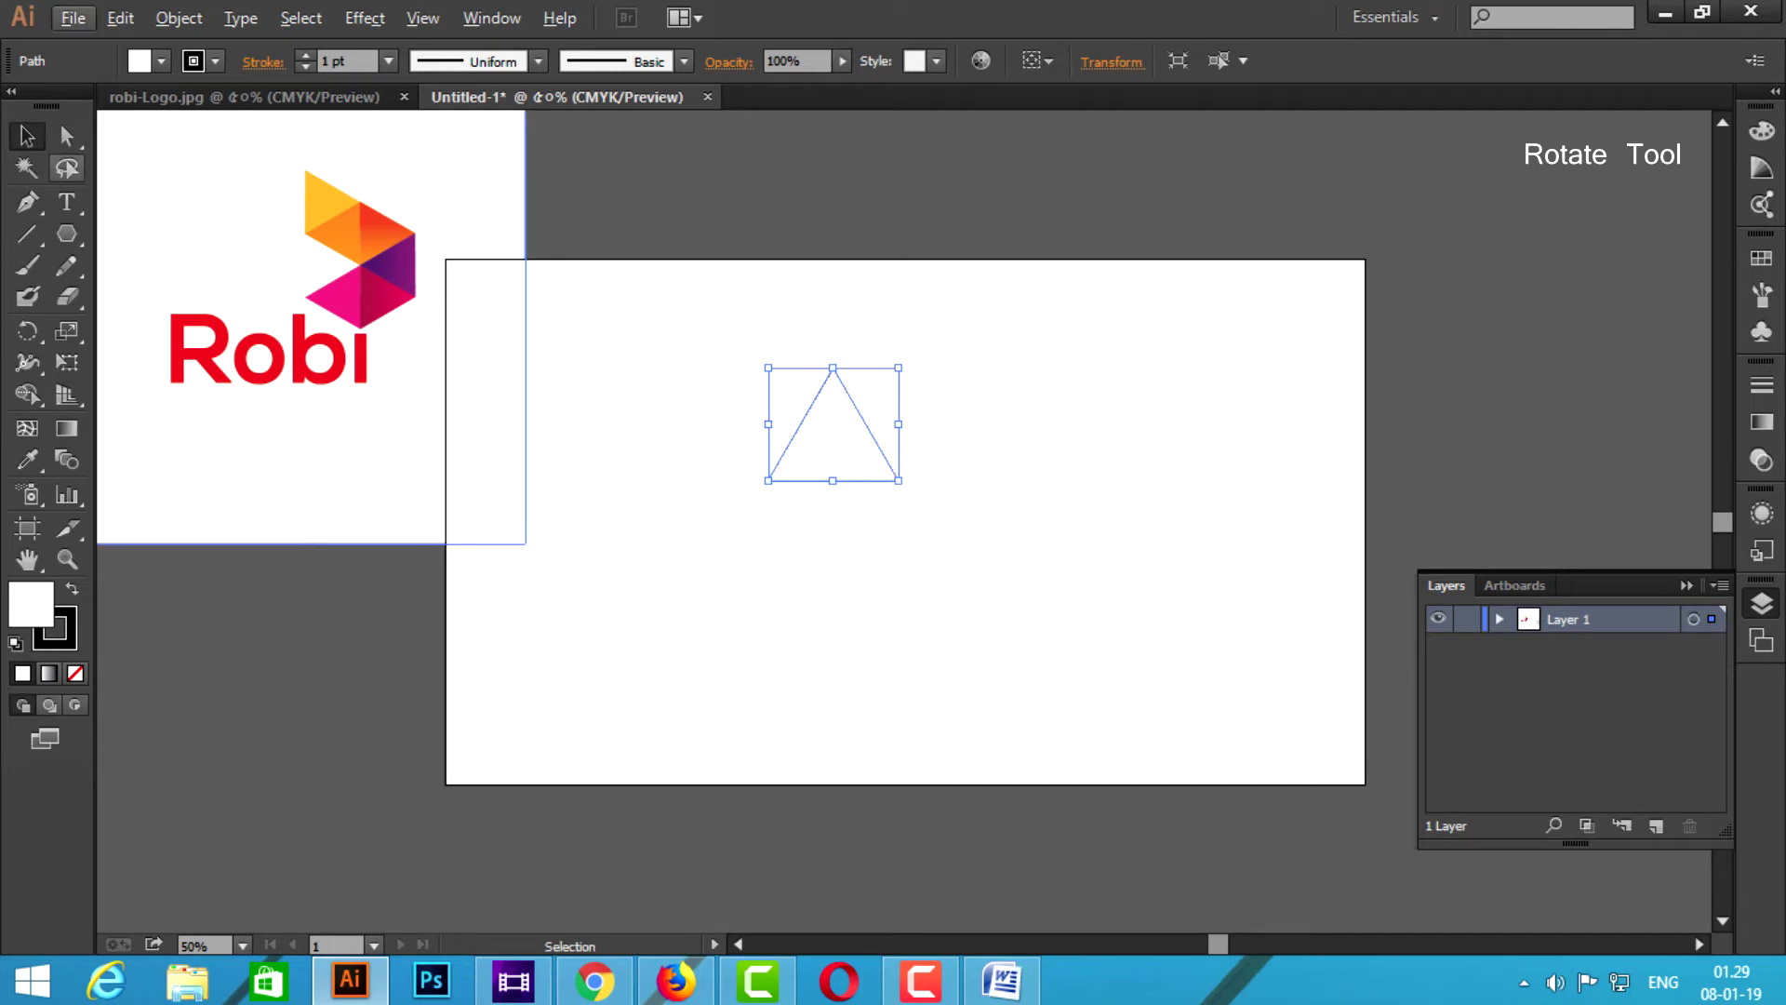
pyautogui.click(27, 330)
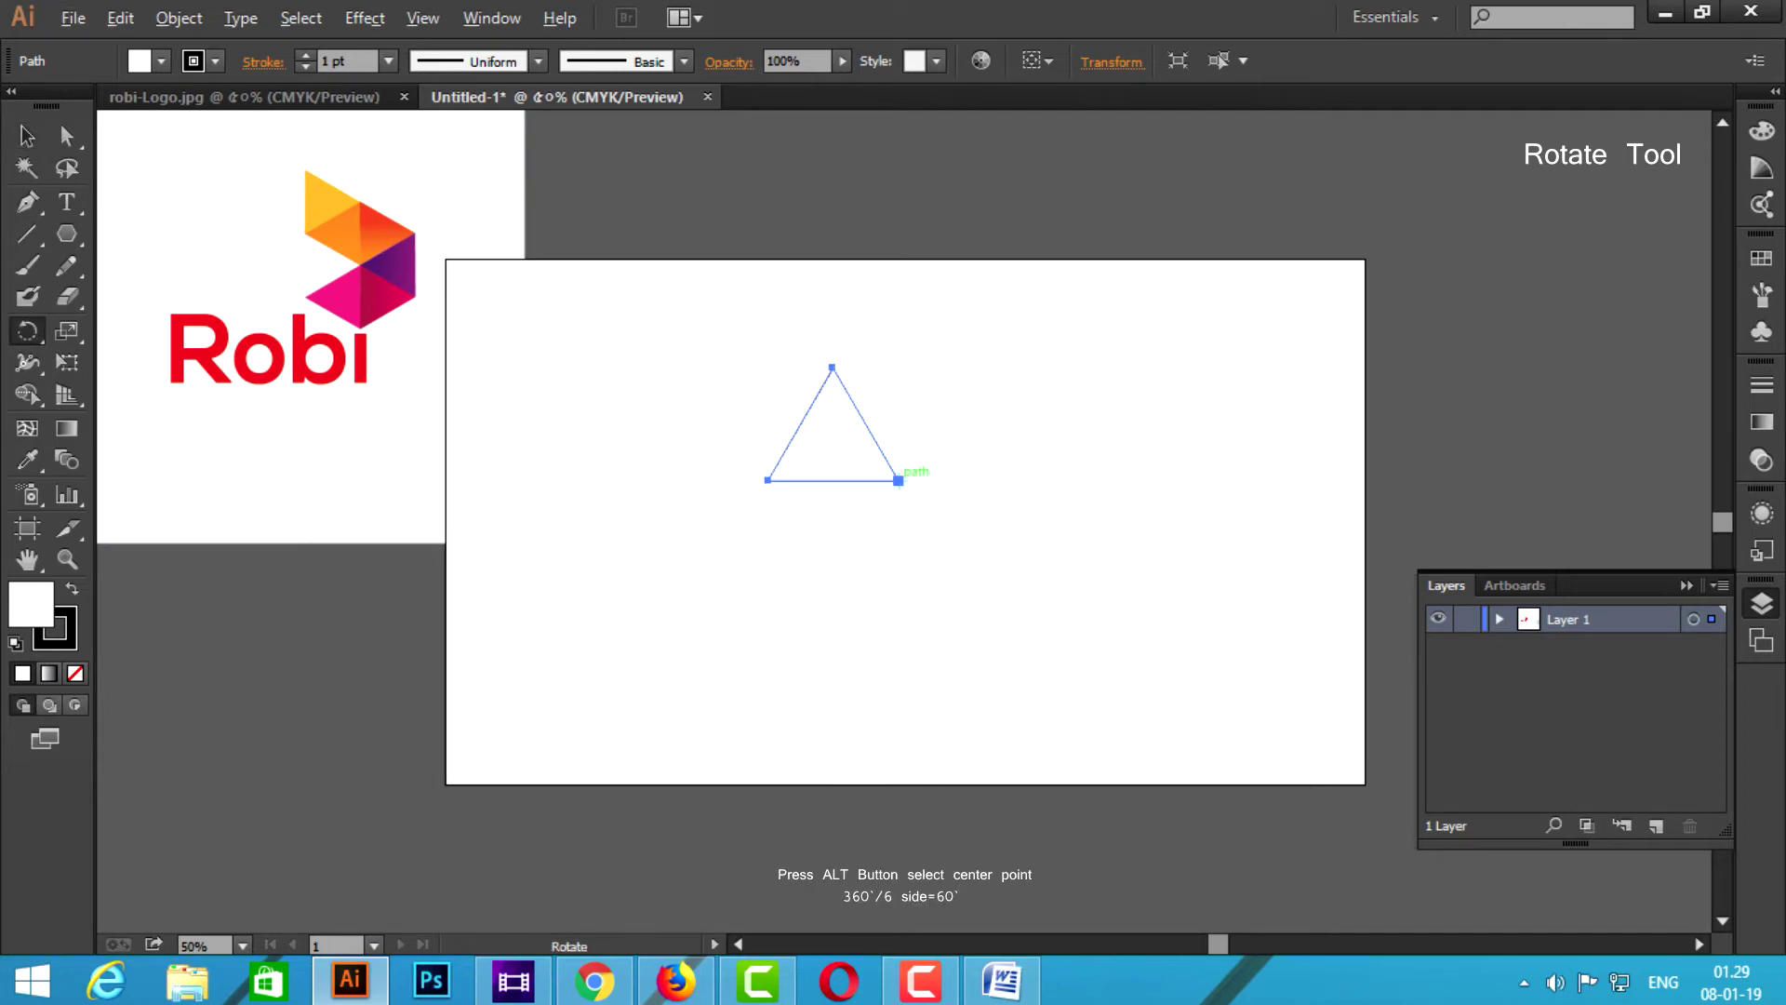
pyautogui.keyDown('alt'); pyautogui.click(897, 480); pyautogui.keyUp('alt')
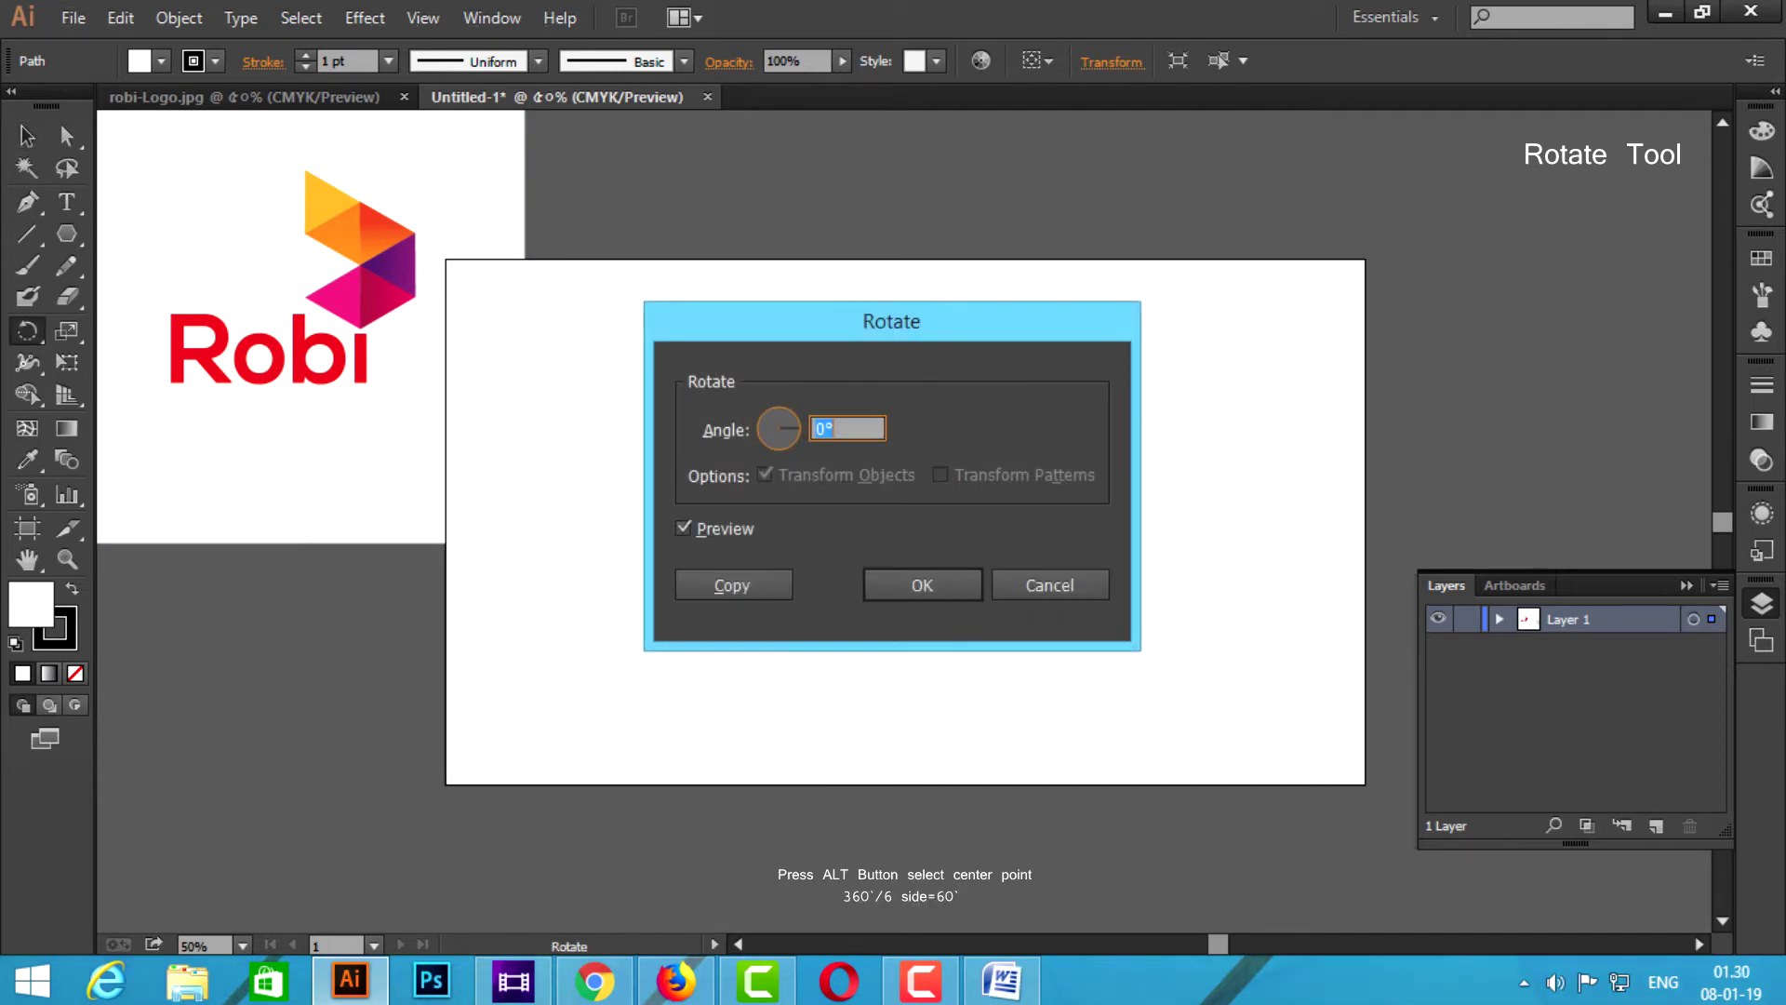
pyautogui.write('6')
pyautogui.click(732, 584)
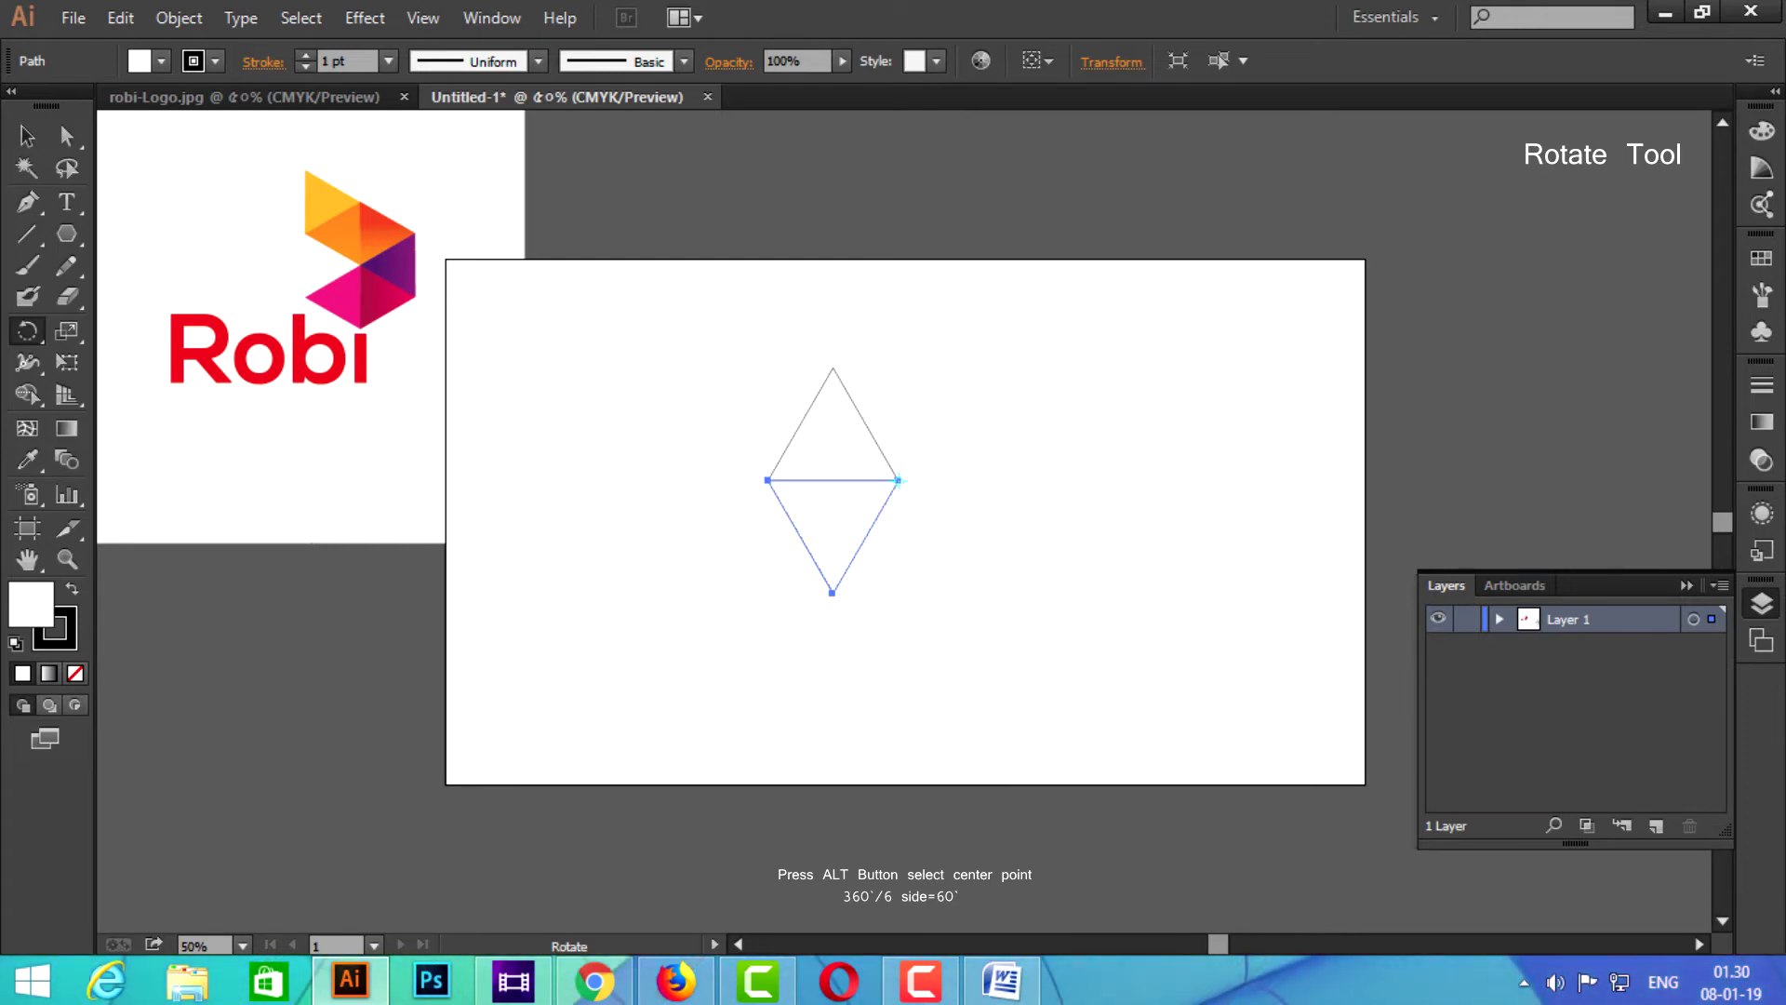
pyautogui.hotkey('ctrl', 'd')
pyautogui.hotkey('ctrl', 'd')
pyautogui.hotkey('ctrl', 'd')
pyautogui.hotkey('ctrl', 'd')
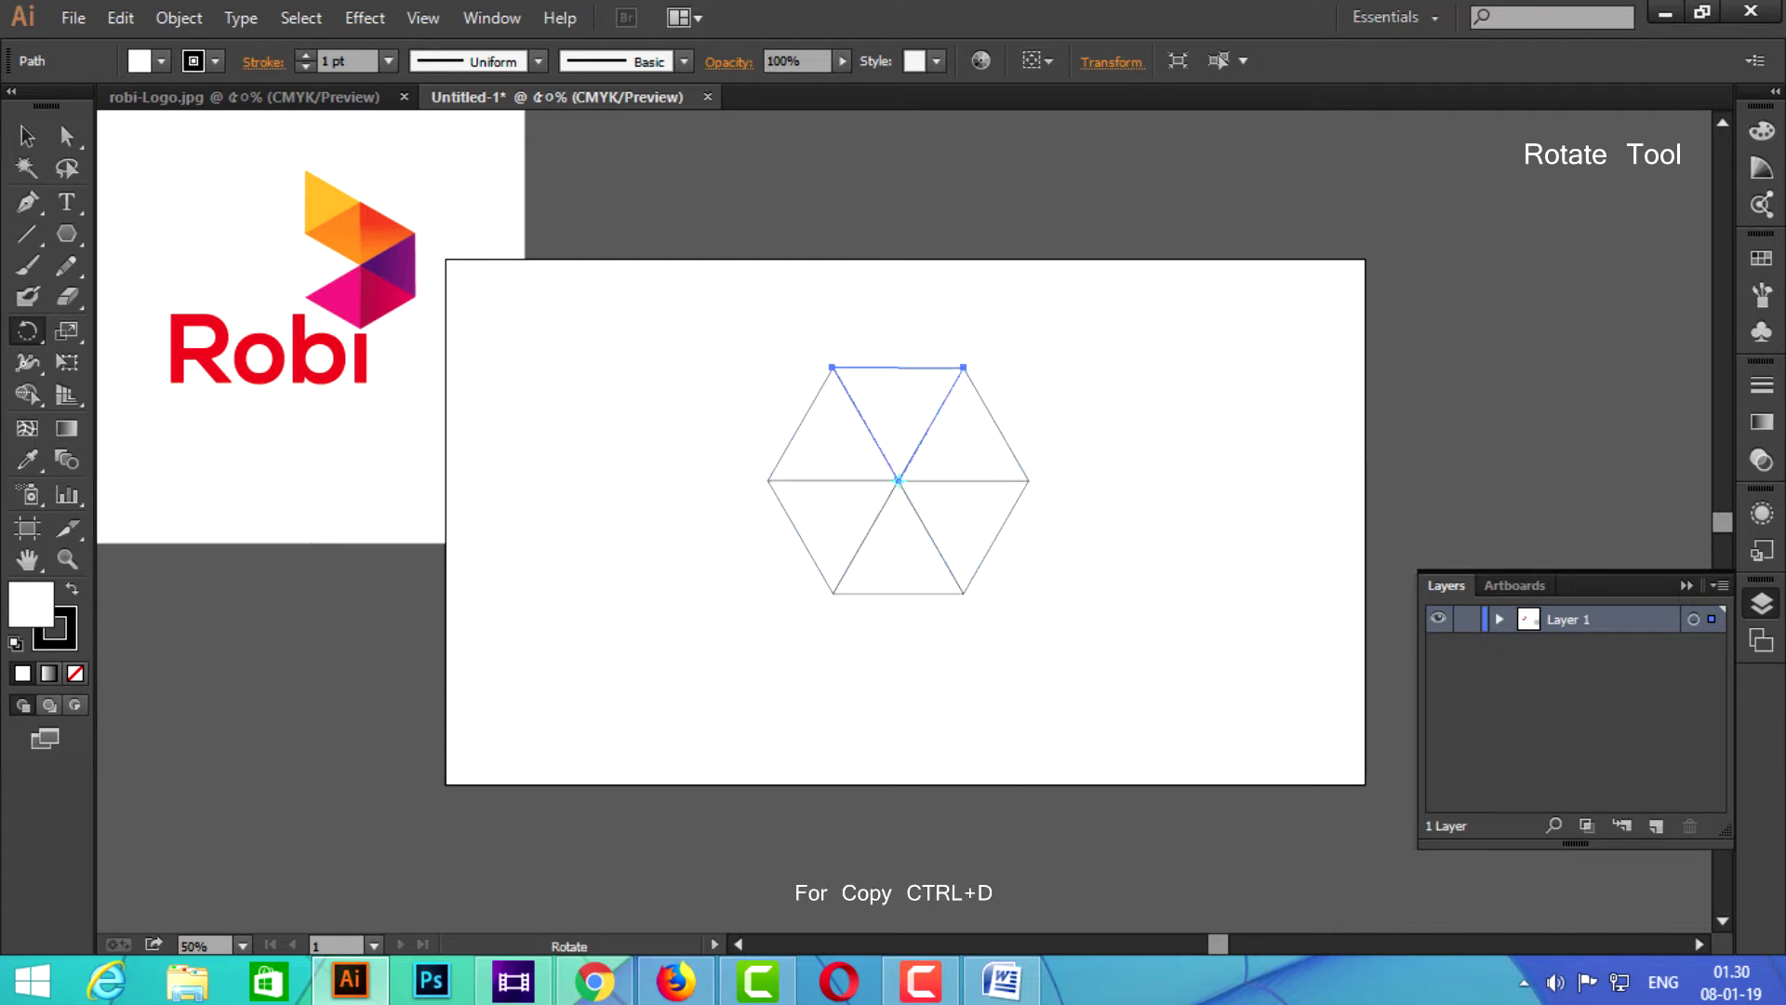
pyautogui.press('v')
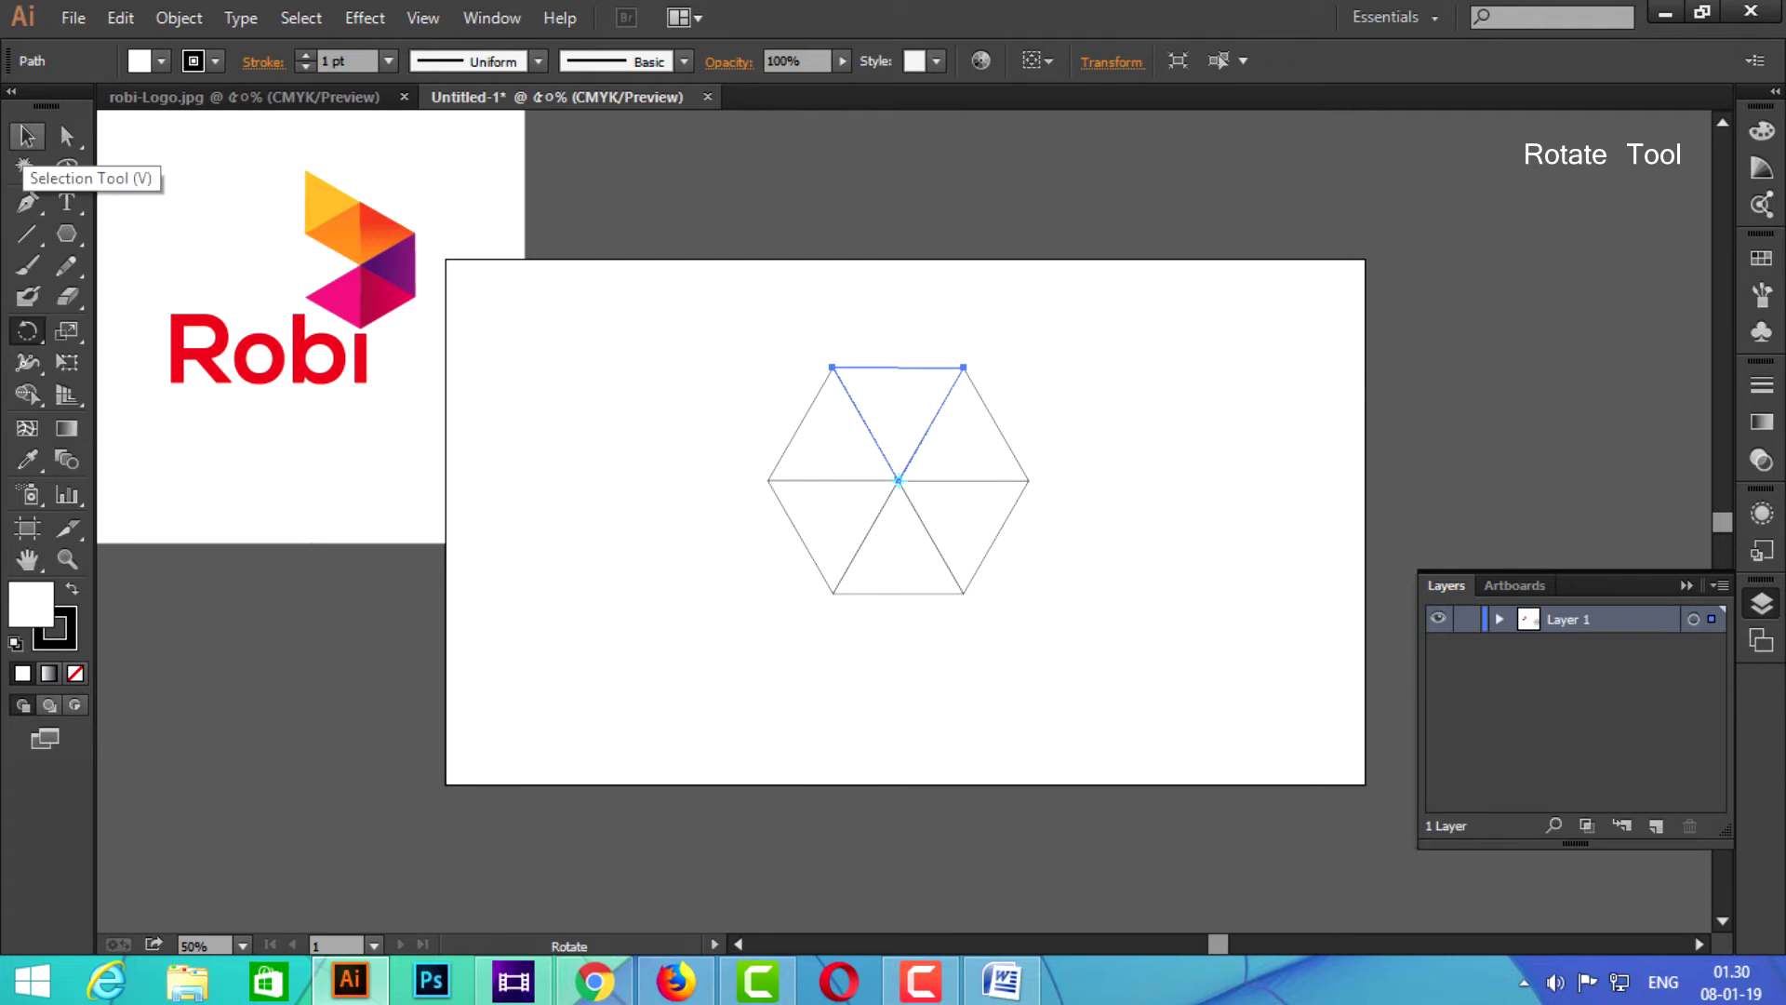
# Rotate the upper-left triangle 180° around its top point
pyautogui.click(27, 136)
pyautogui.click(800, 423)
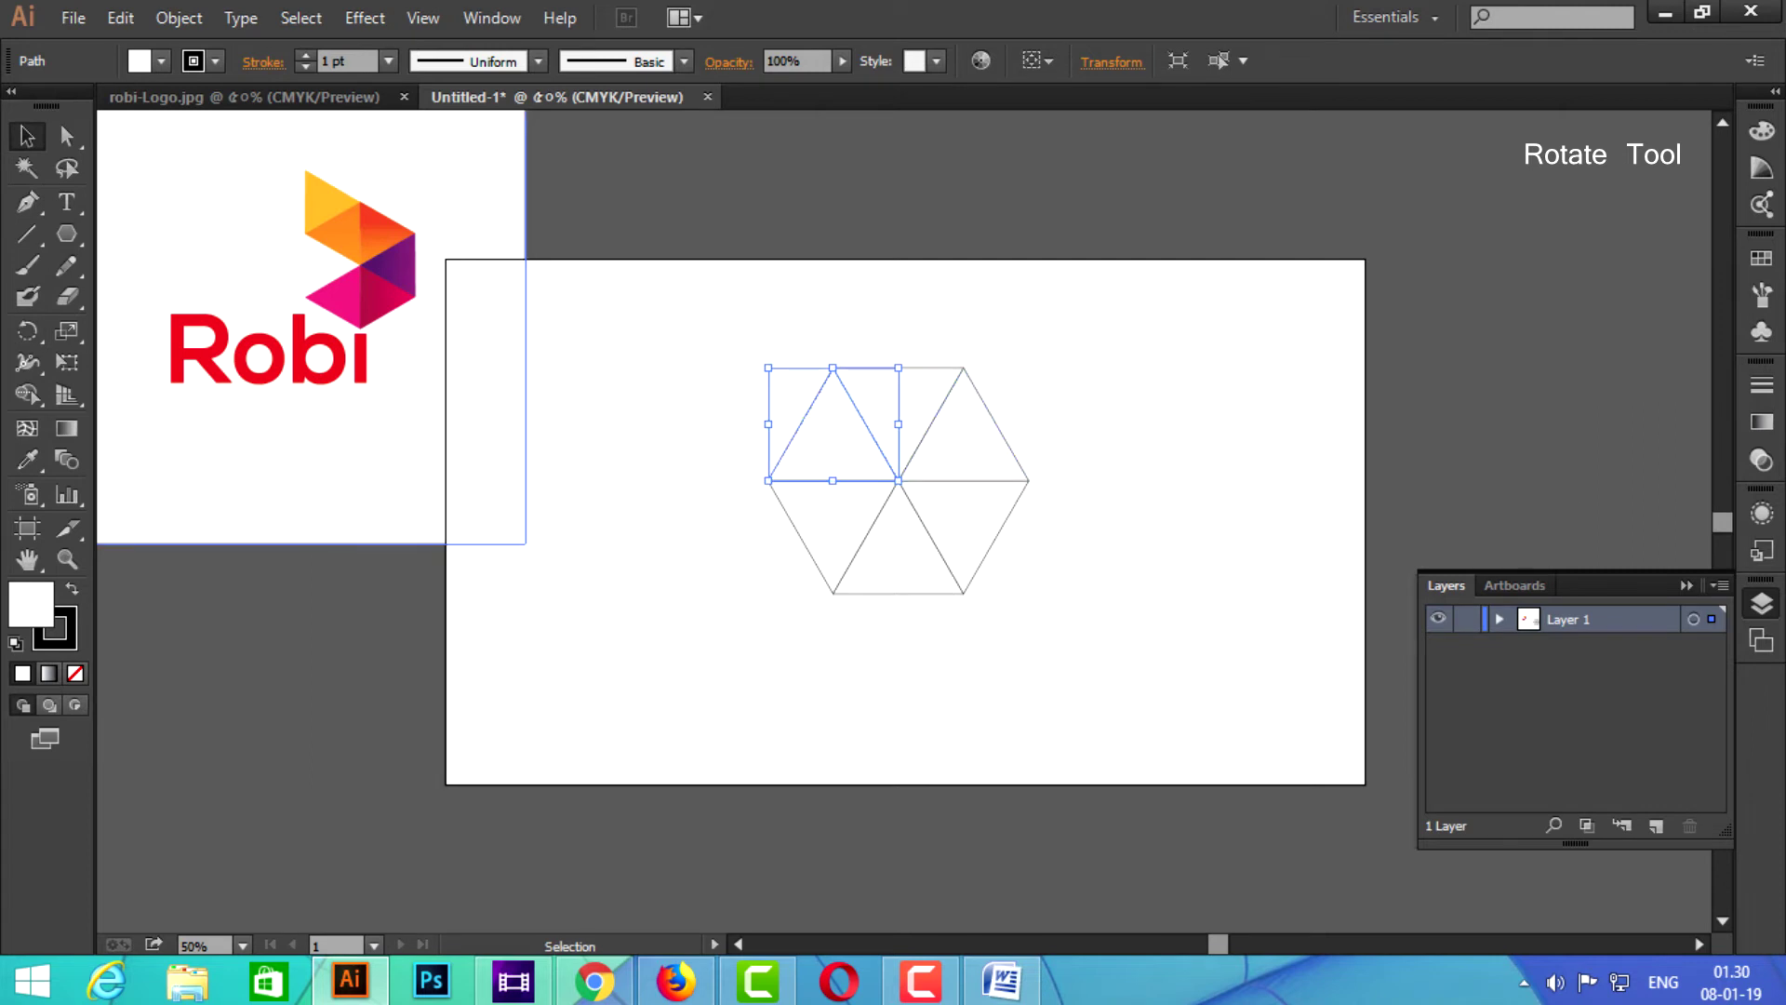
pyautogui.click(27, 330)
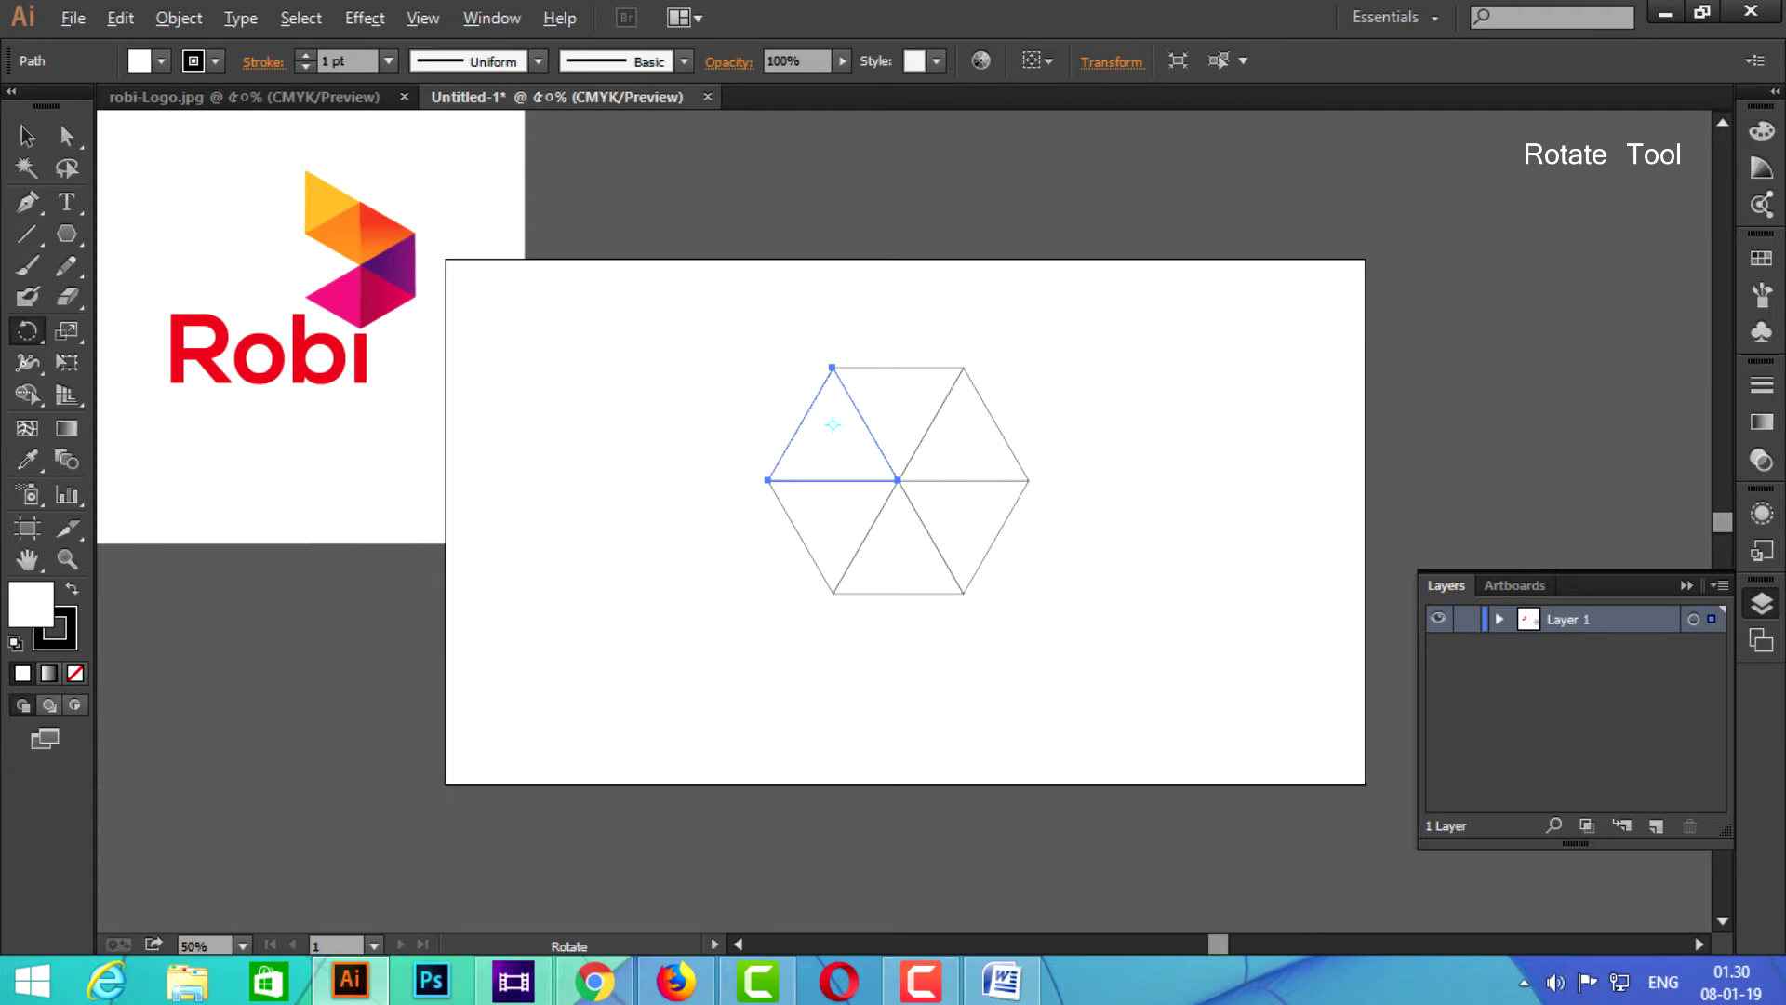
pyautogui.press('v')
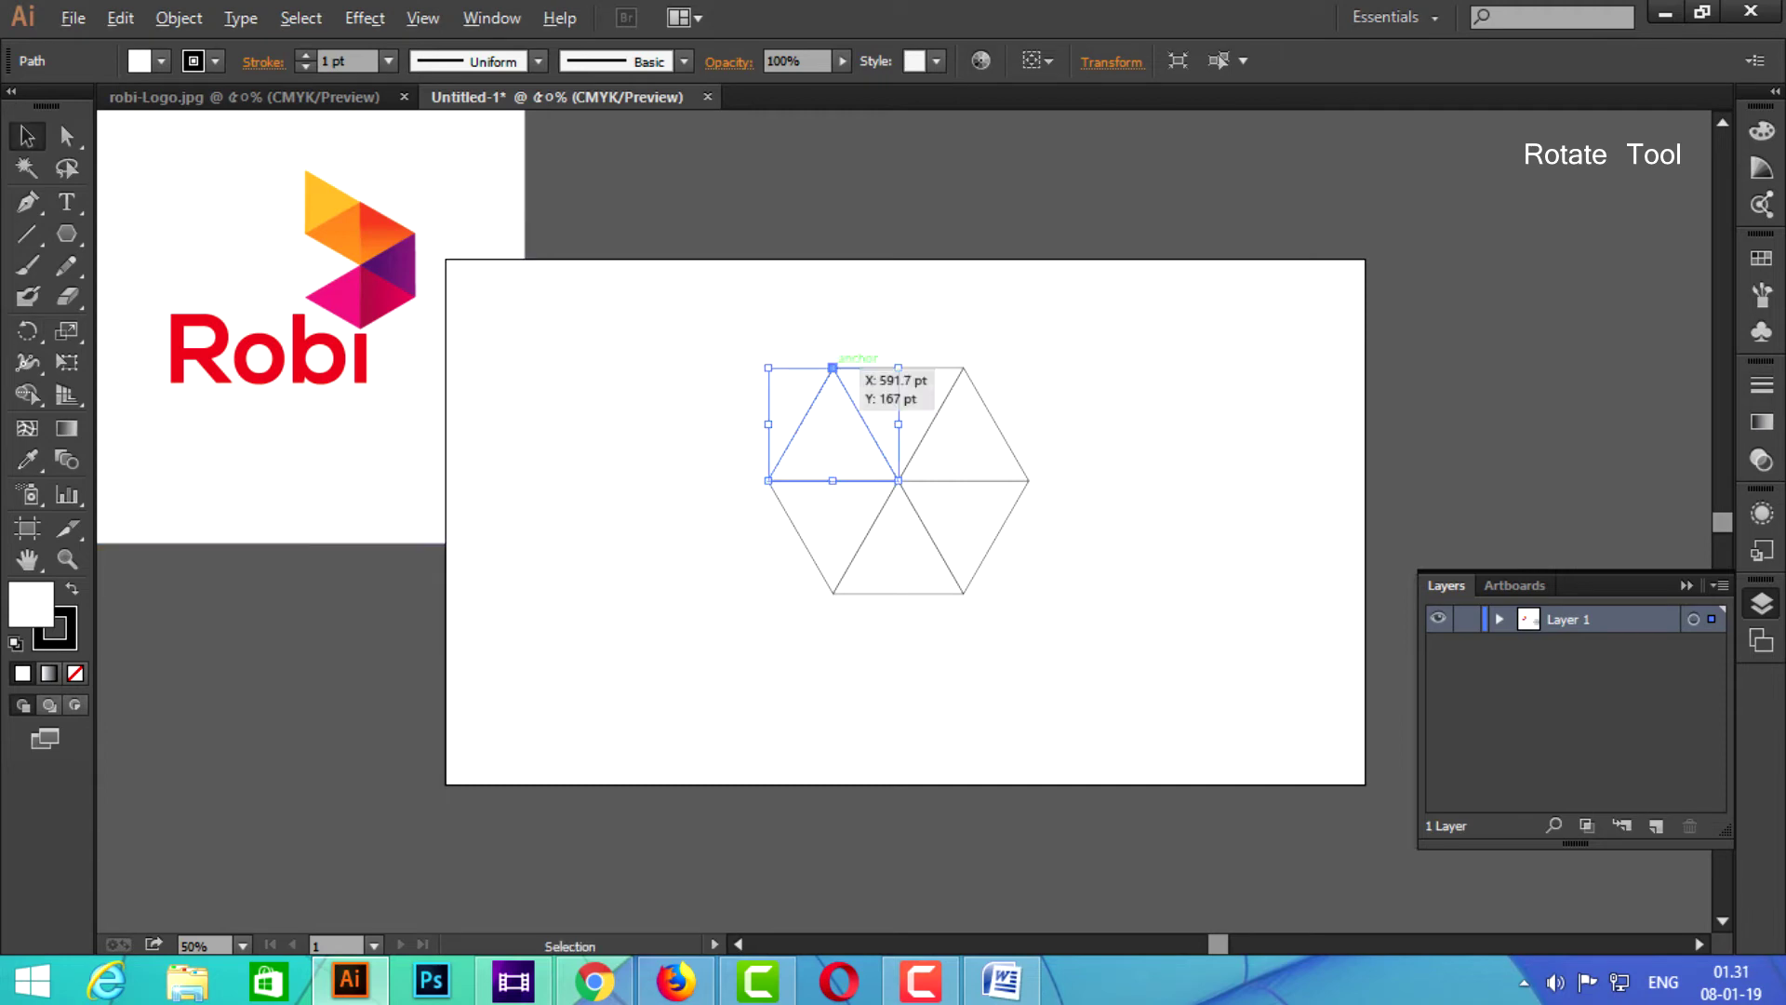
pyautogui.press('r')
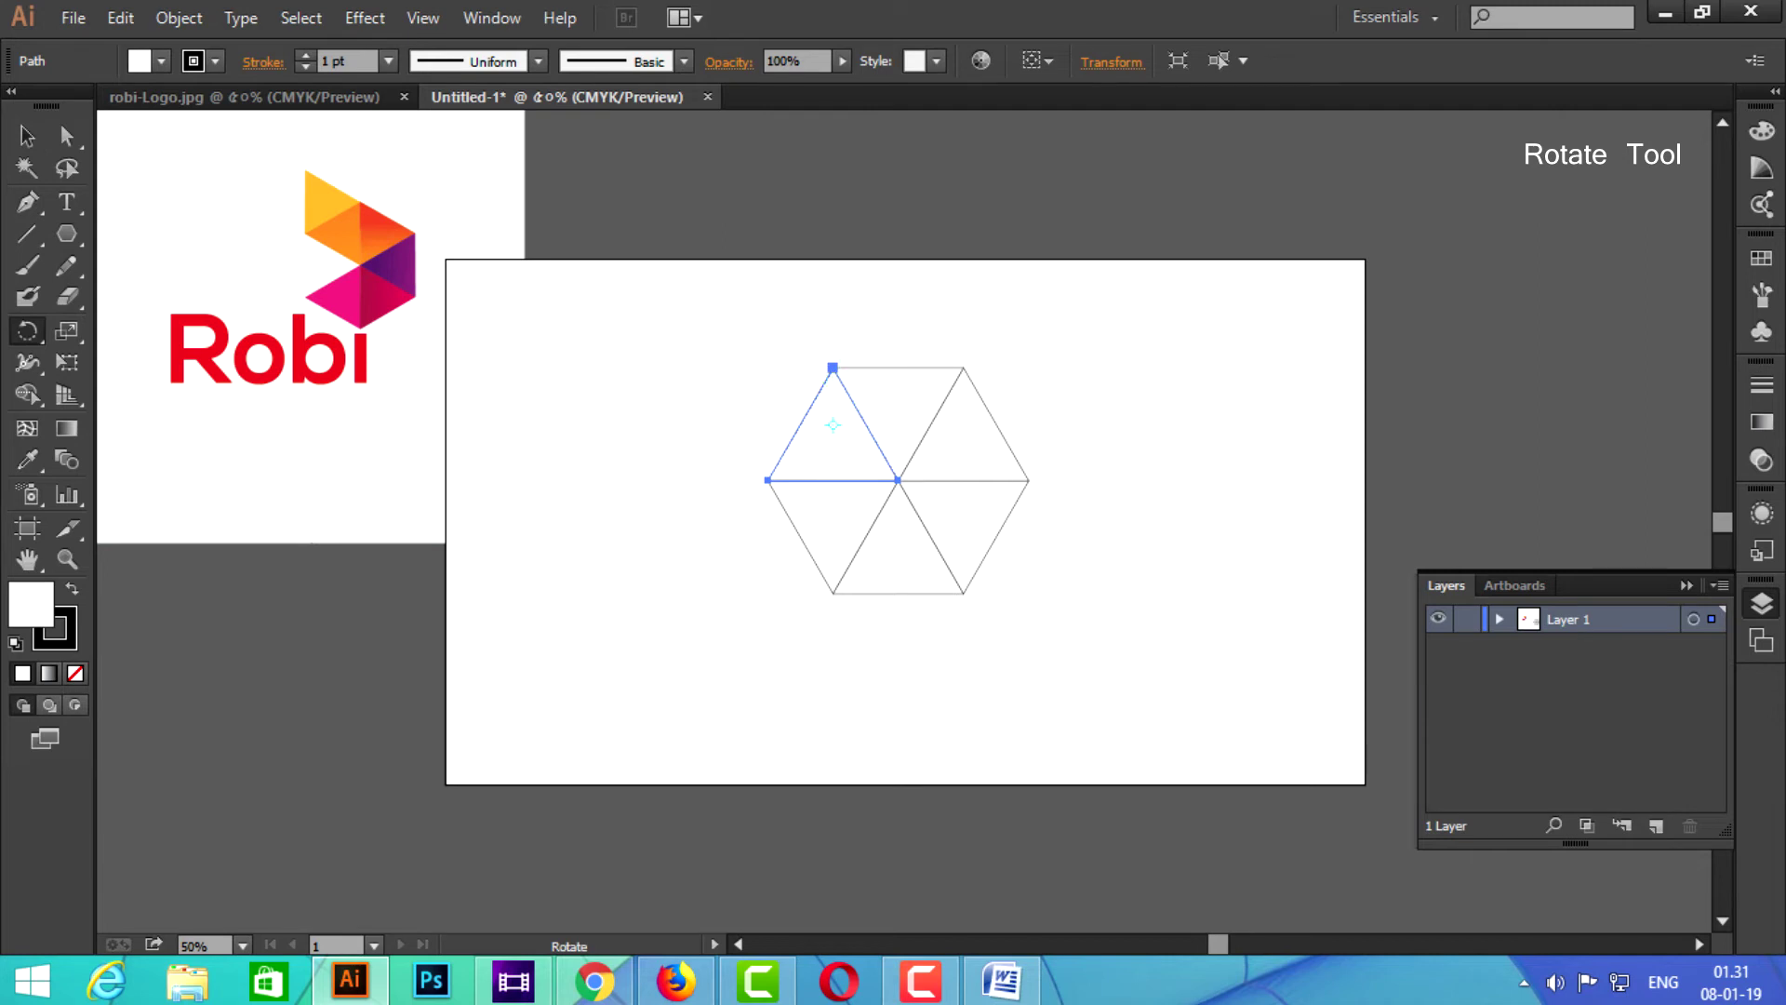
pyautogui.keyDown('alt'); pyautogui.click(833, 367); pyautogui.keyUp('alt')
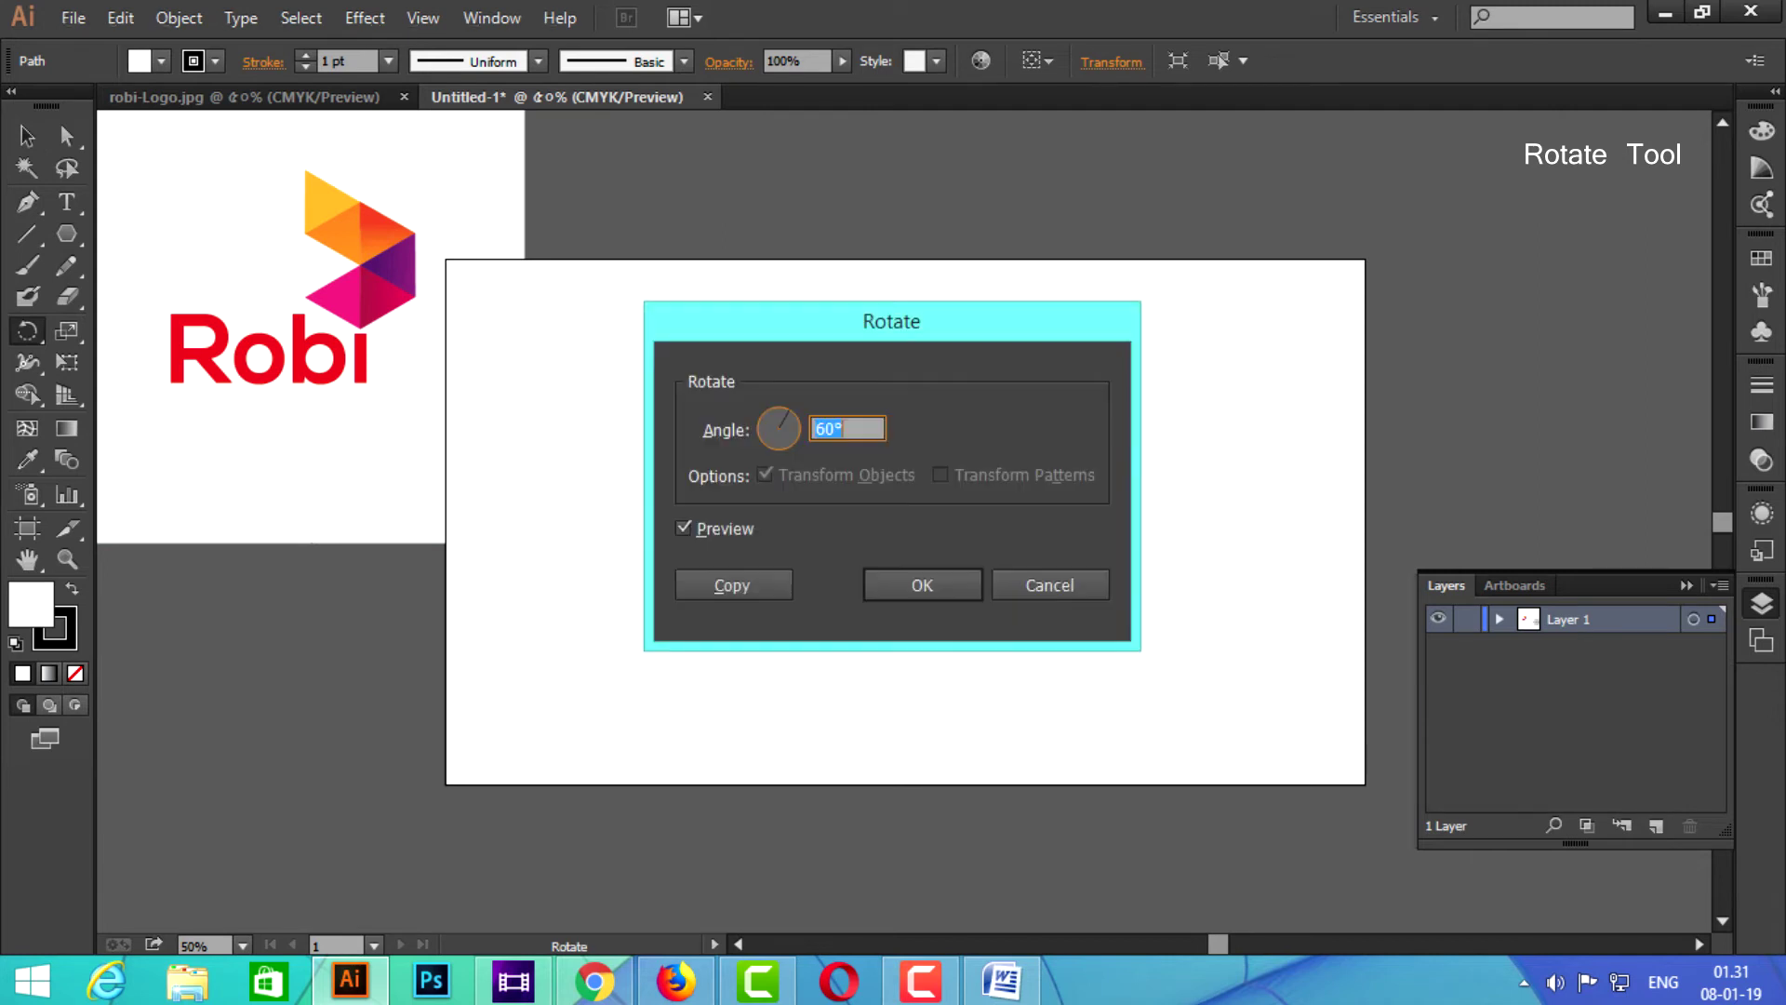
pyautogui.press('Home')
pyautogui.write('1')
pyautogui.press('Right')
pyautogui.press('BackSpace')
pyautogui.write('8')
pyautogui.press('Return')
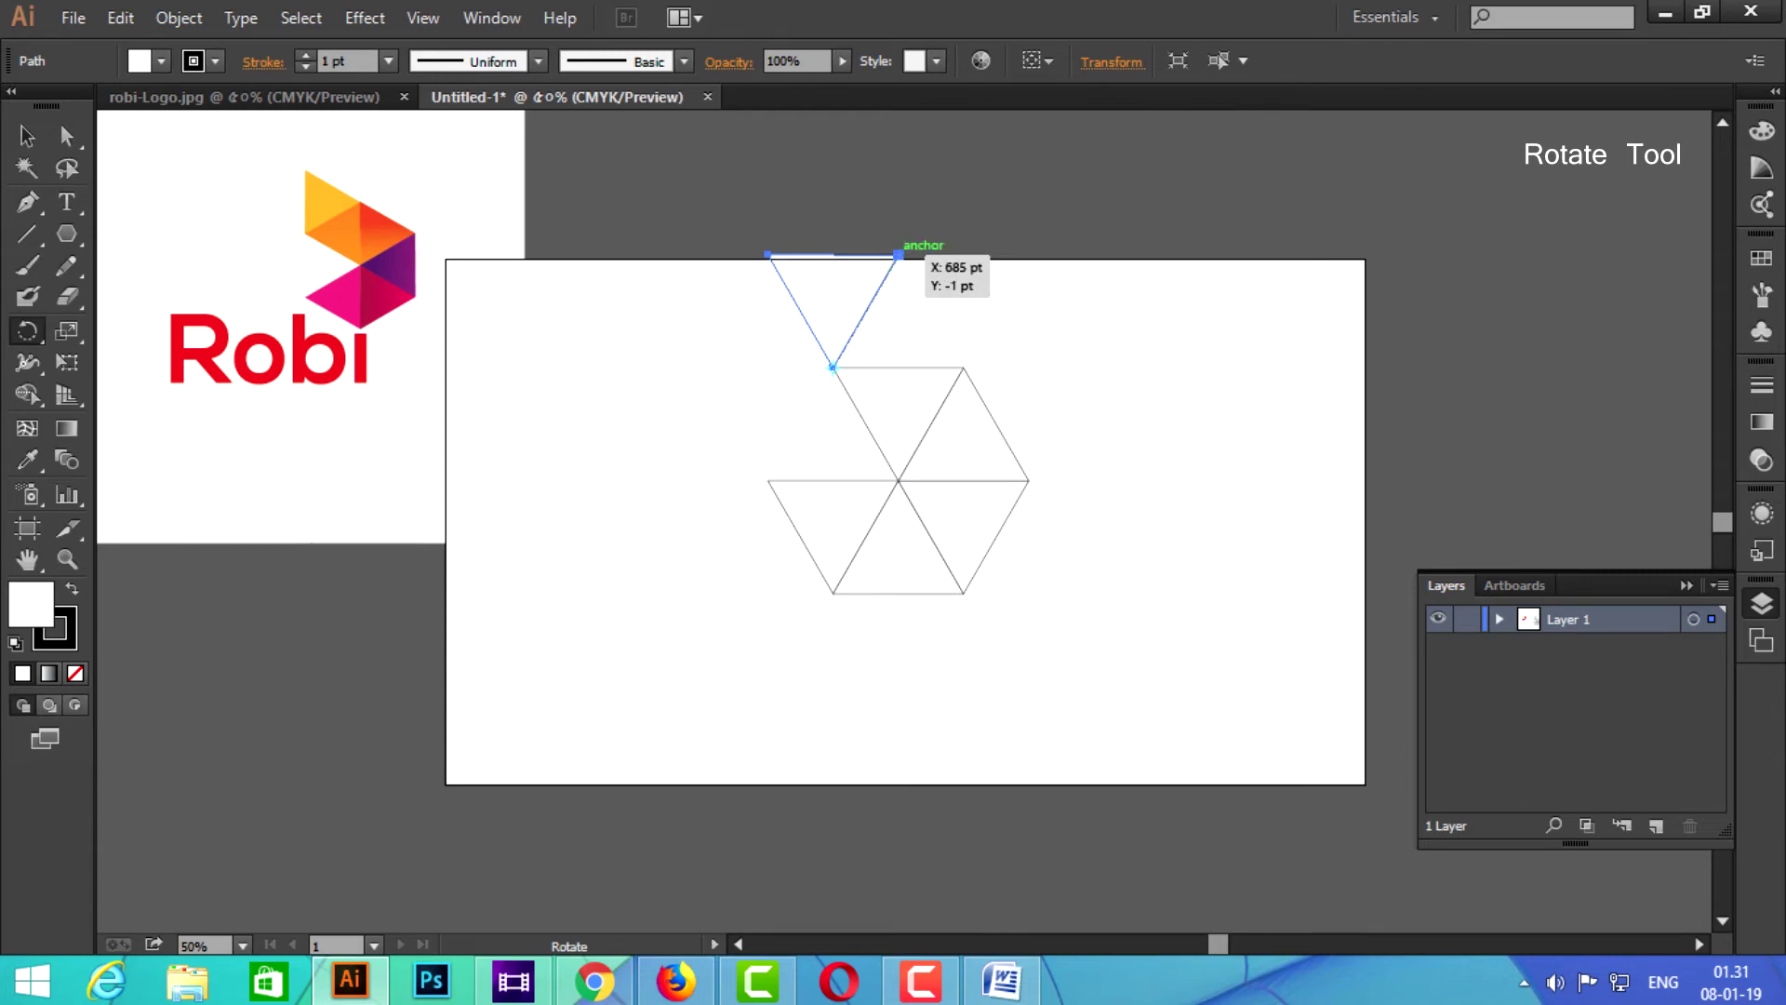
# Shift-drag the flipped triangle upright onto the hexagon's top edge
pyautogui.press('shift')
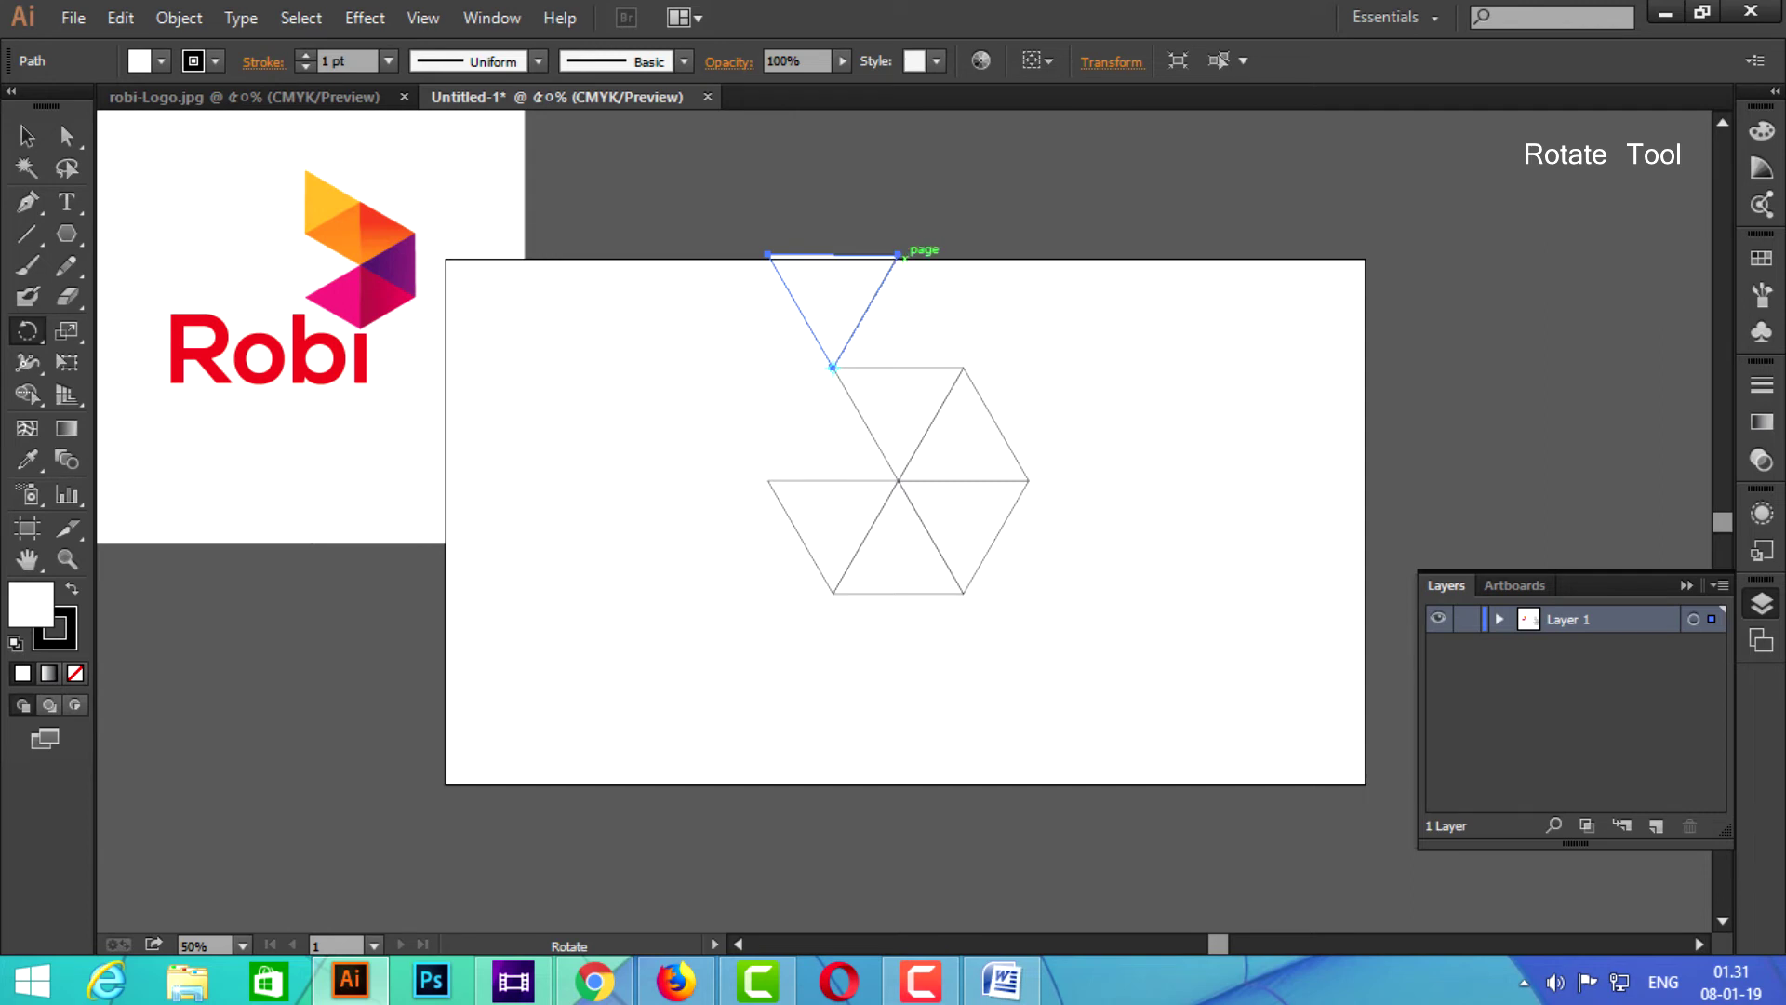
pyautogui.moveTo(898, 254); pyautogui.dragTo(963, 368)
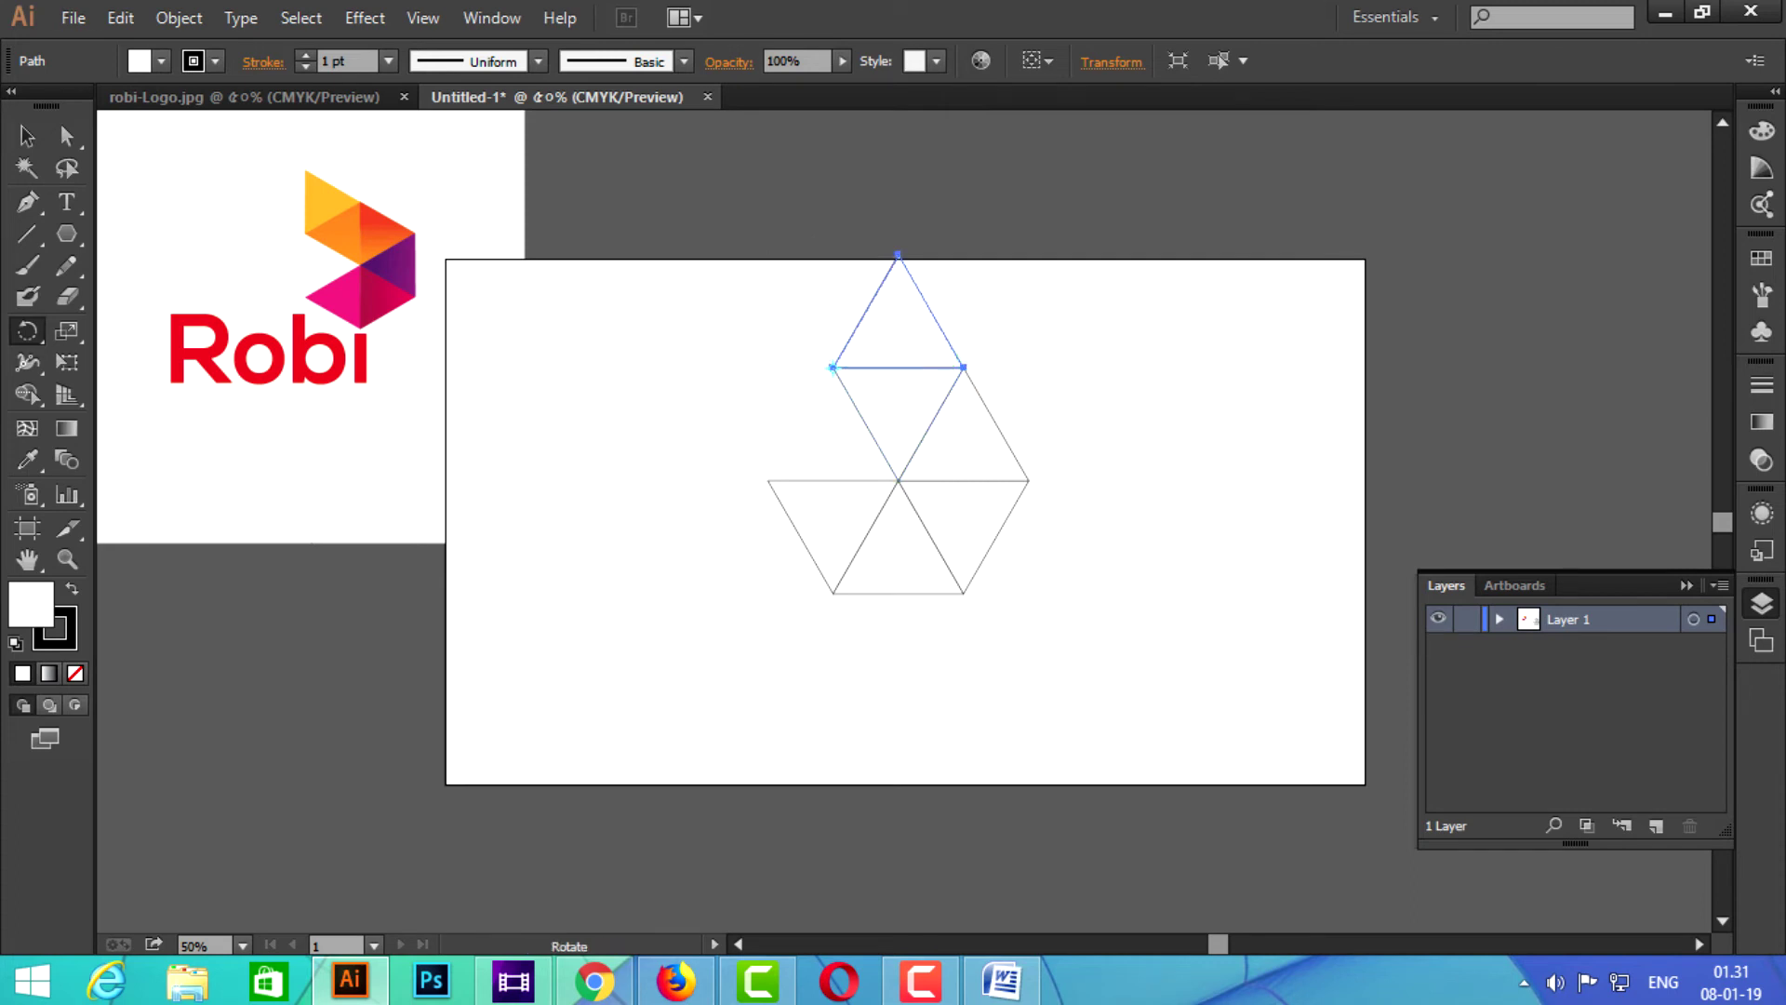
pyautogui.press('v')
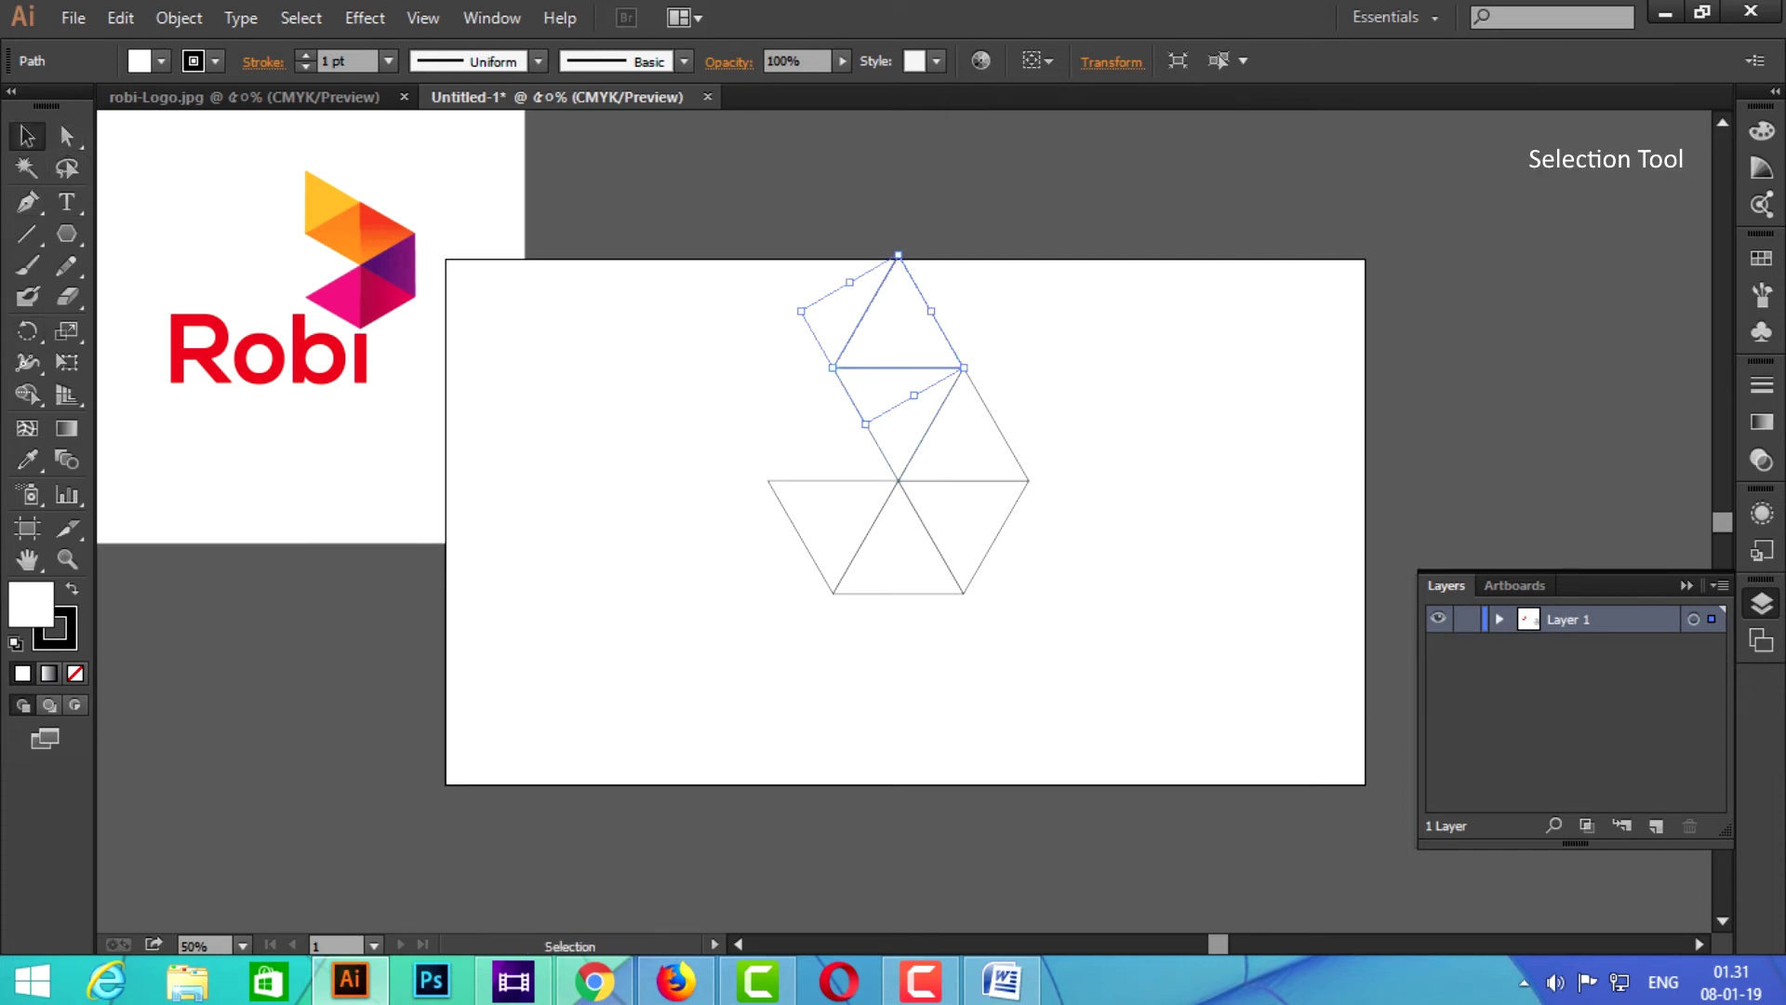
# Move the triangle arrangement to the artboard centre and rotate it about a quarter turn
pyautogui.moveTo(627, 299); pyautogui.dragTo(1102, 595)
pyautogui.moveTo(930, 444); pyautogui.dragTo(976, 518)
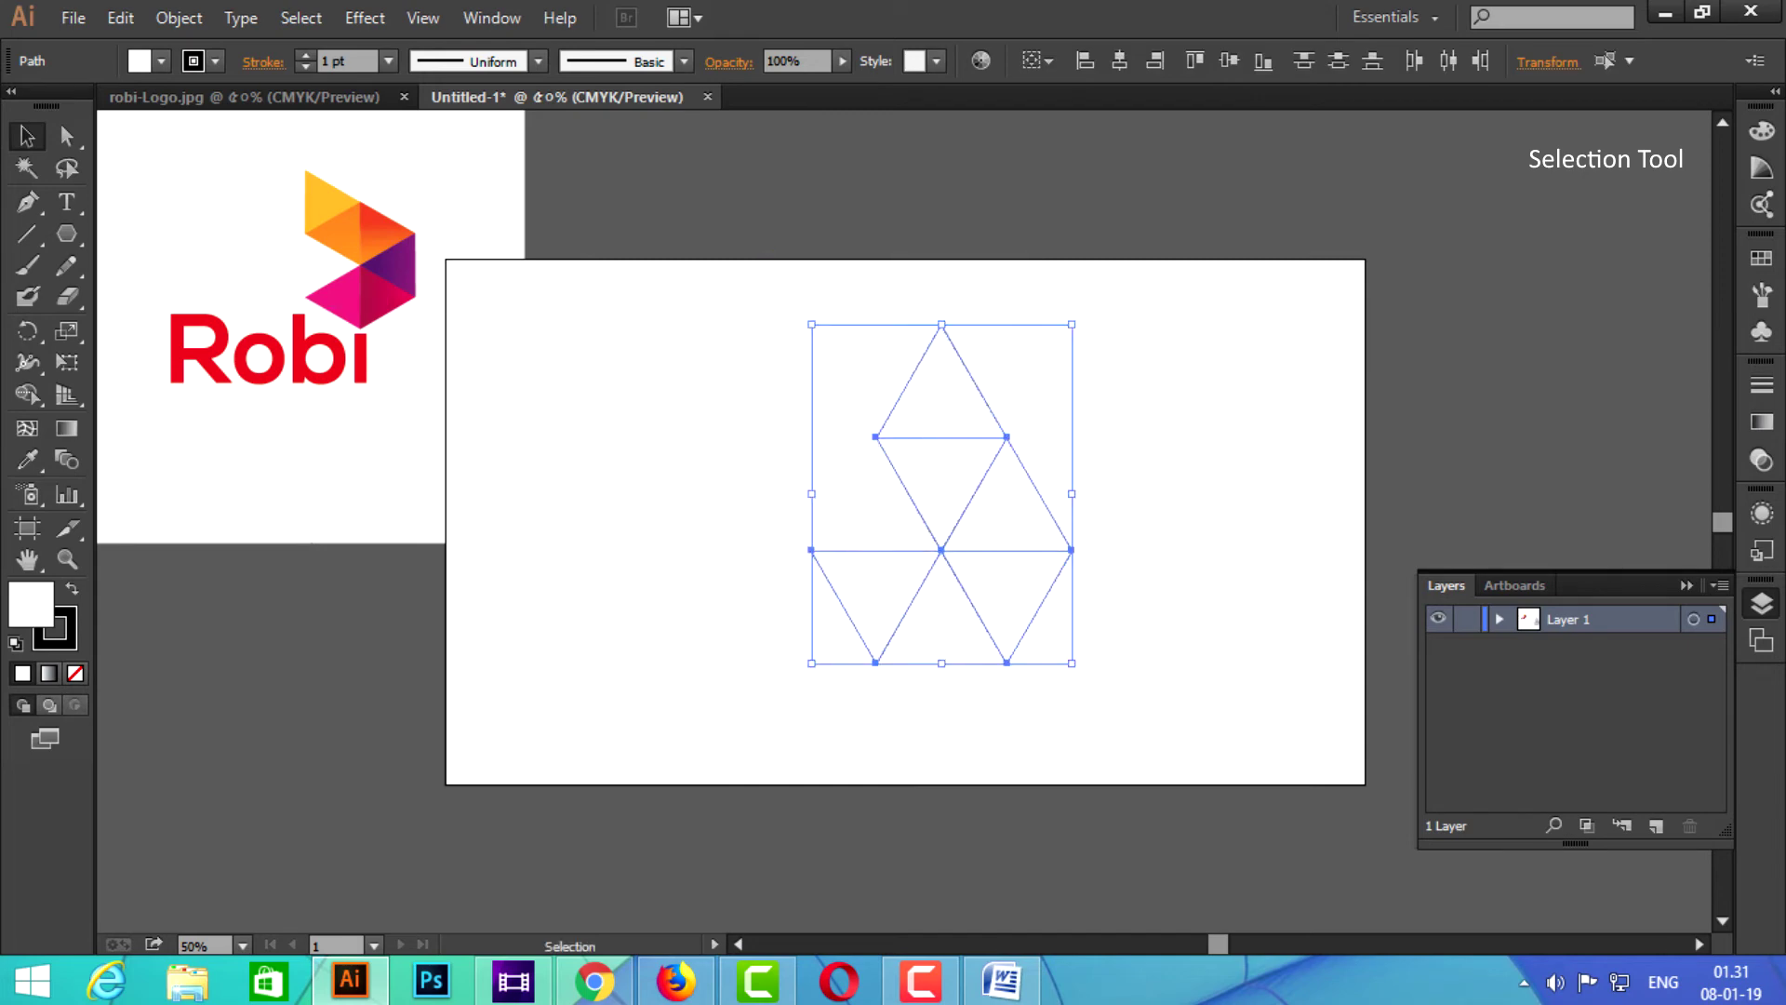
pyautogui.moveTo(1077, 667); pyautogui.dragTo(1138, 580)
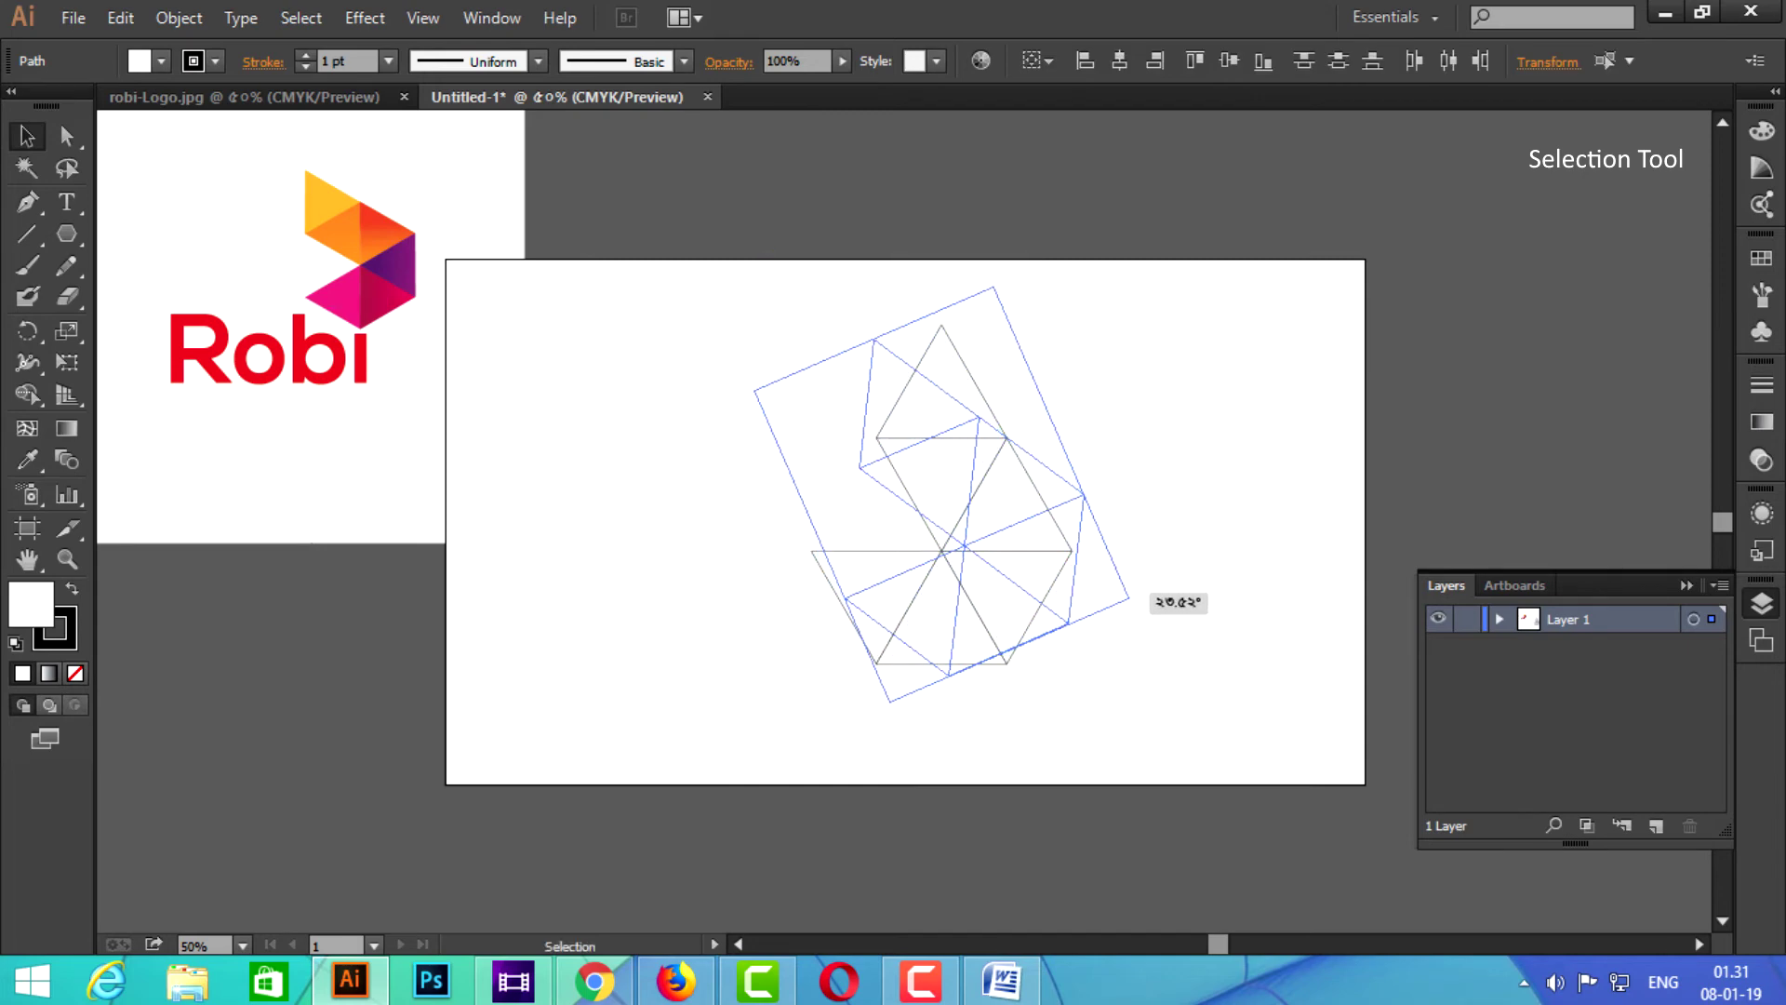
pyautogui.moveTo(1138, 581); pyautogui.dragTo(1141, 564)
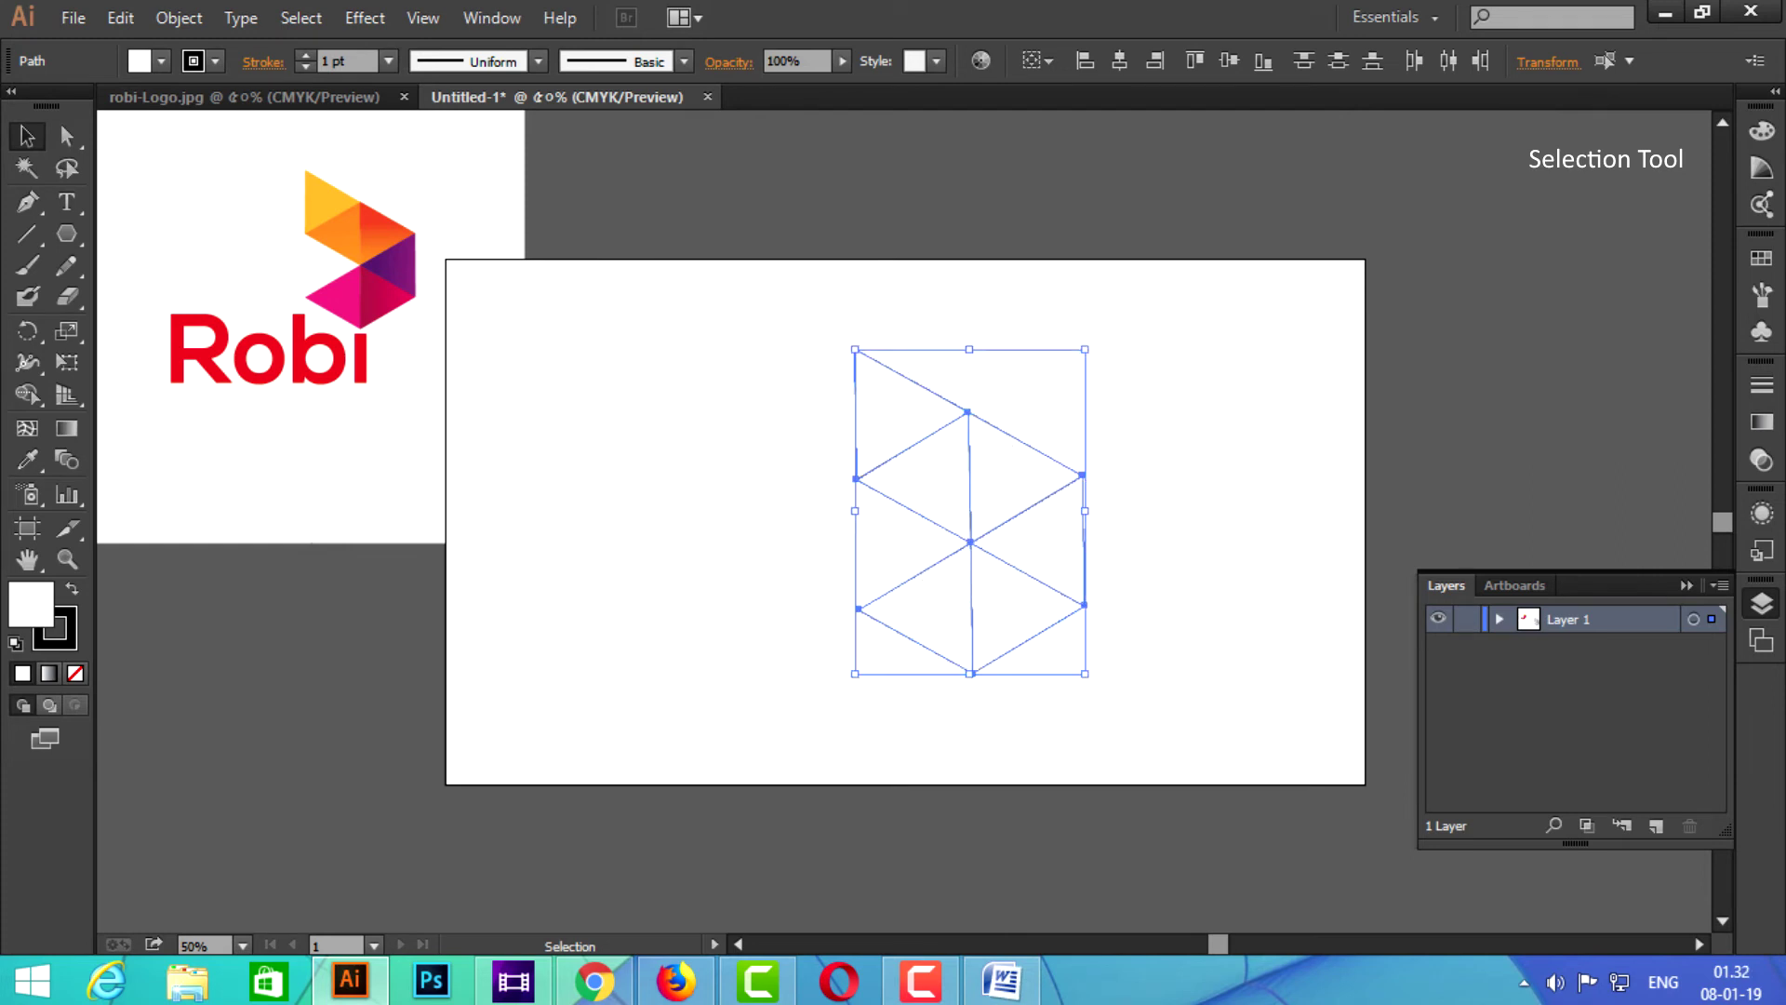
pyautogui.click(651, 558)
pyautogui.click(893, 413)
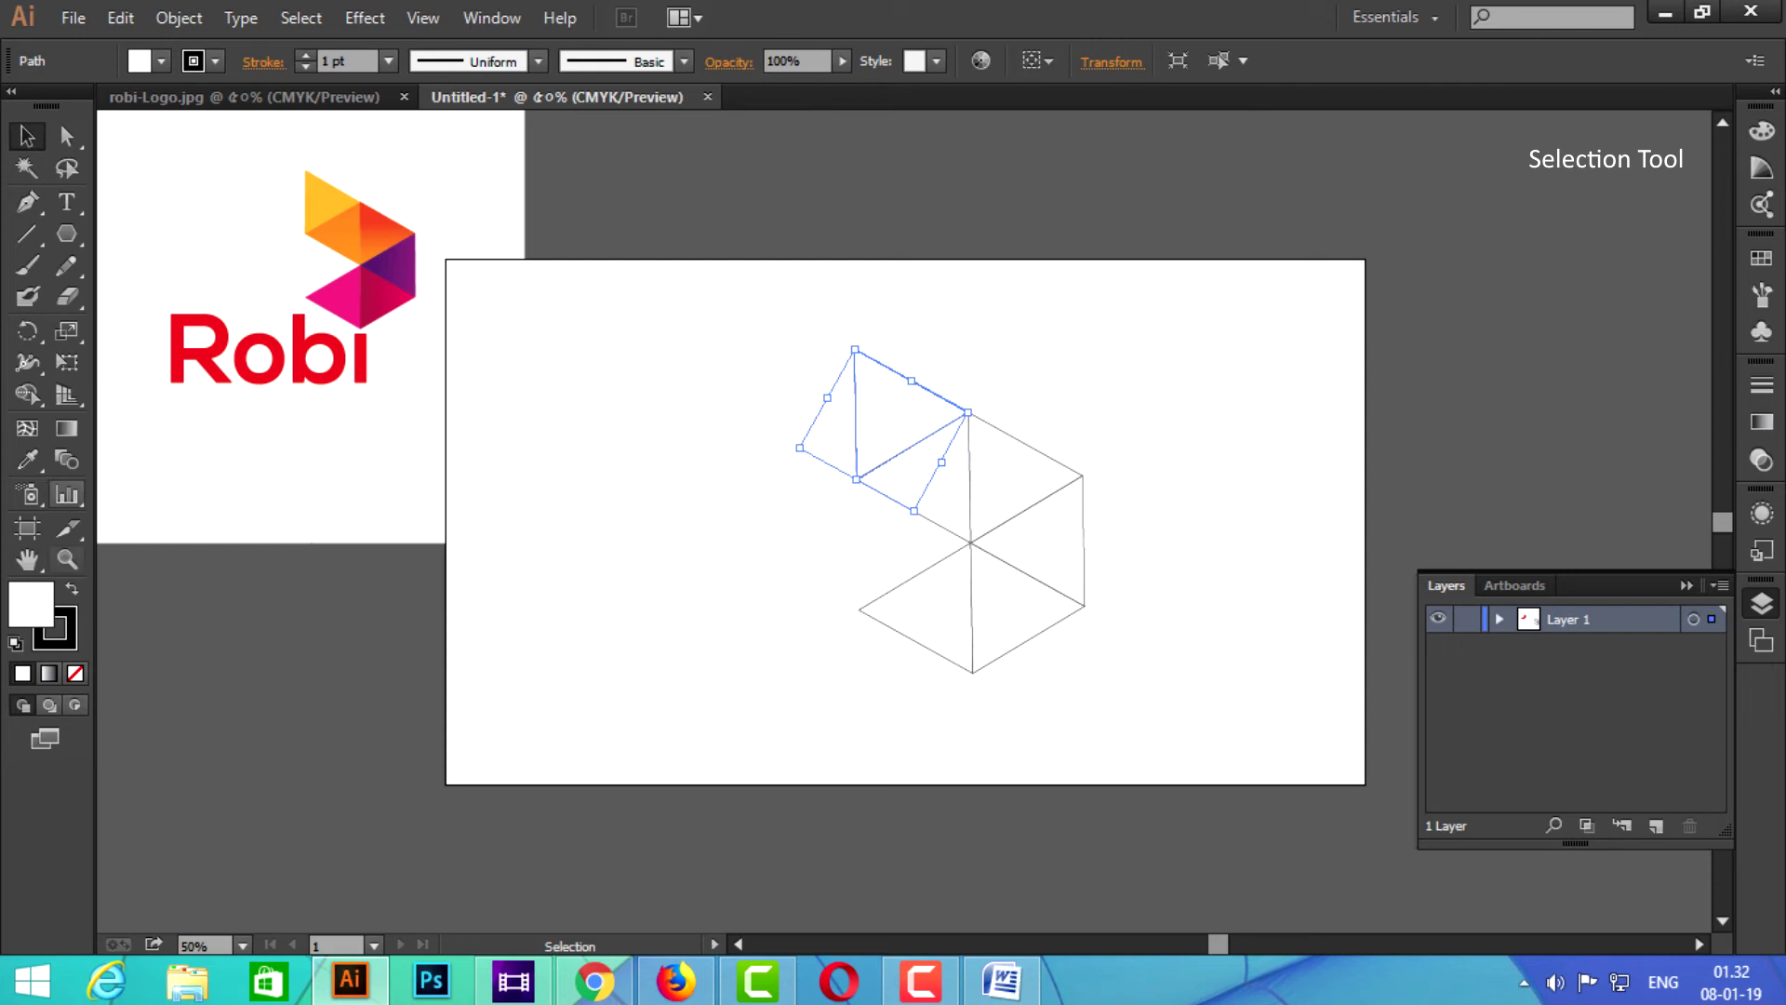
# Fill the top-left triangle with the Robi logo's yellow
pyautogui.click(27, 459)
pyautogui.click(326, 209)
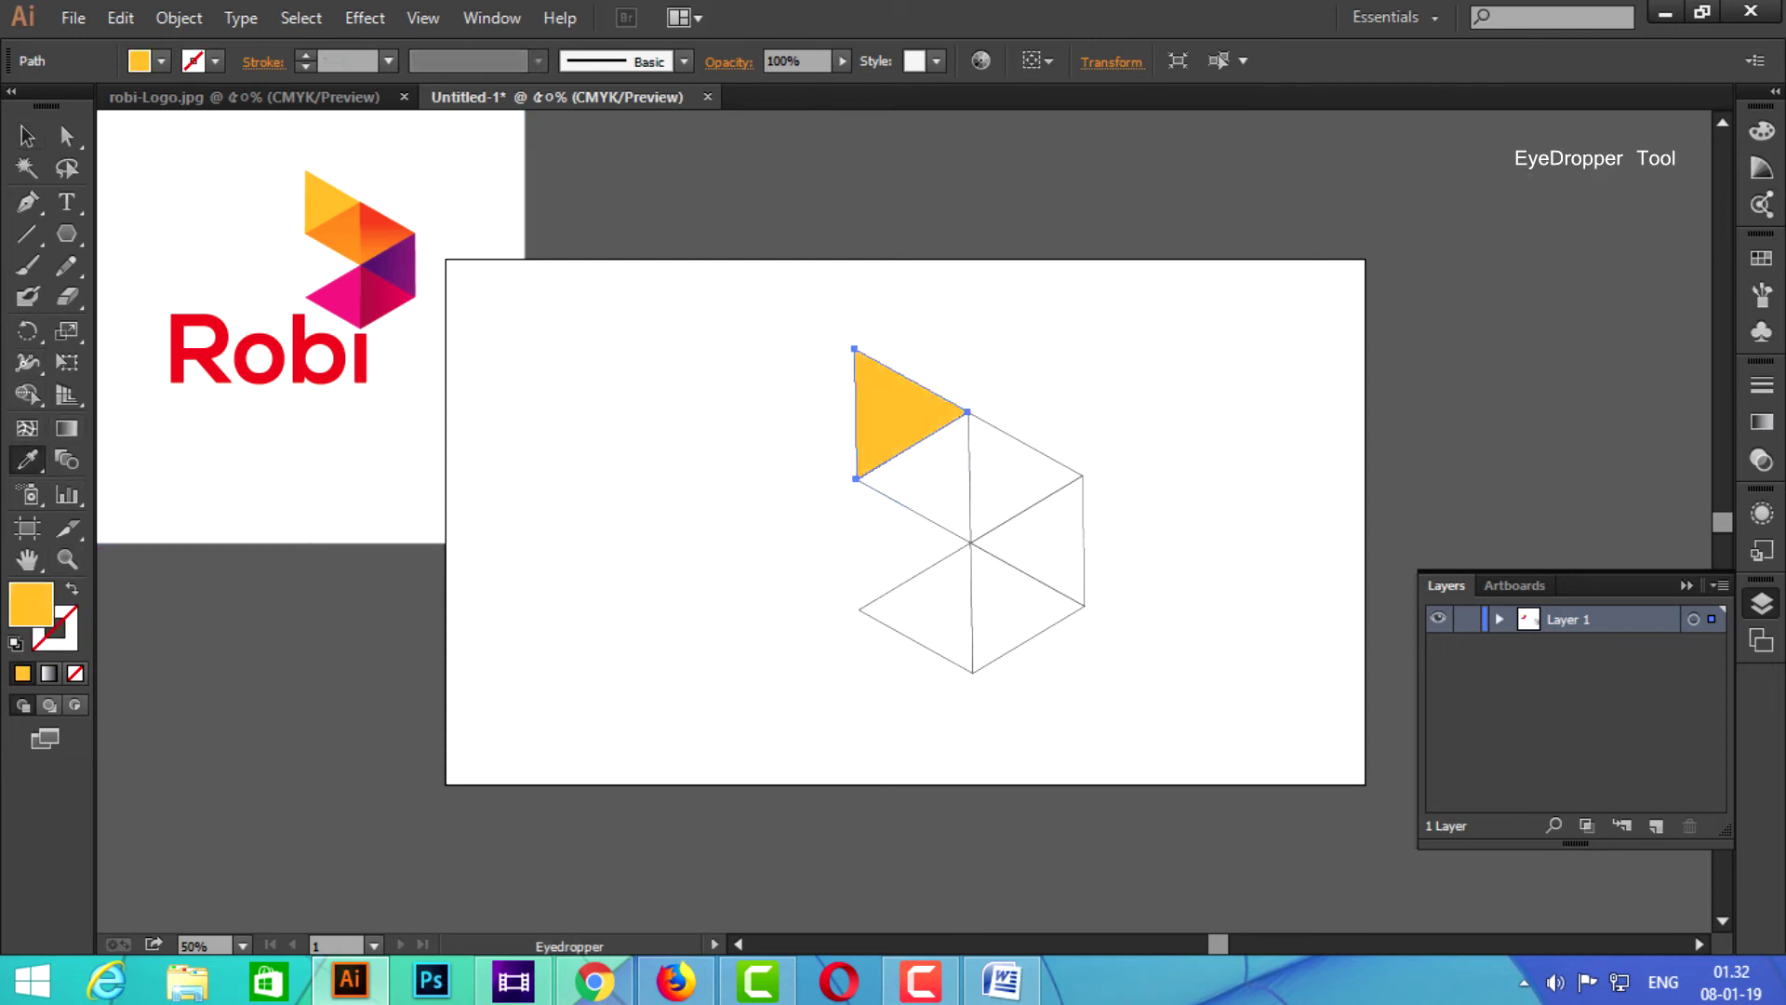
pyautogui.press('v')
# Fill the triangle below the yellow one with the logo's orange
pyautogui.click(925, 502)
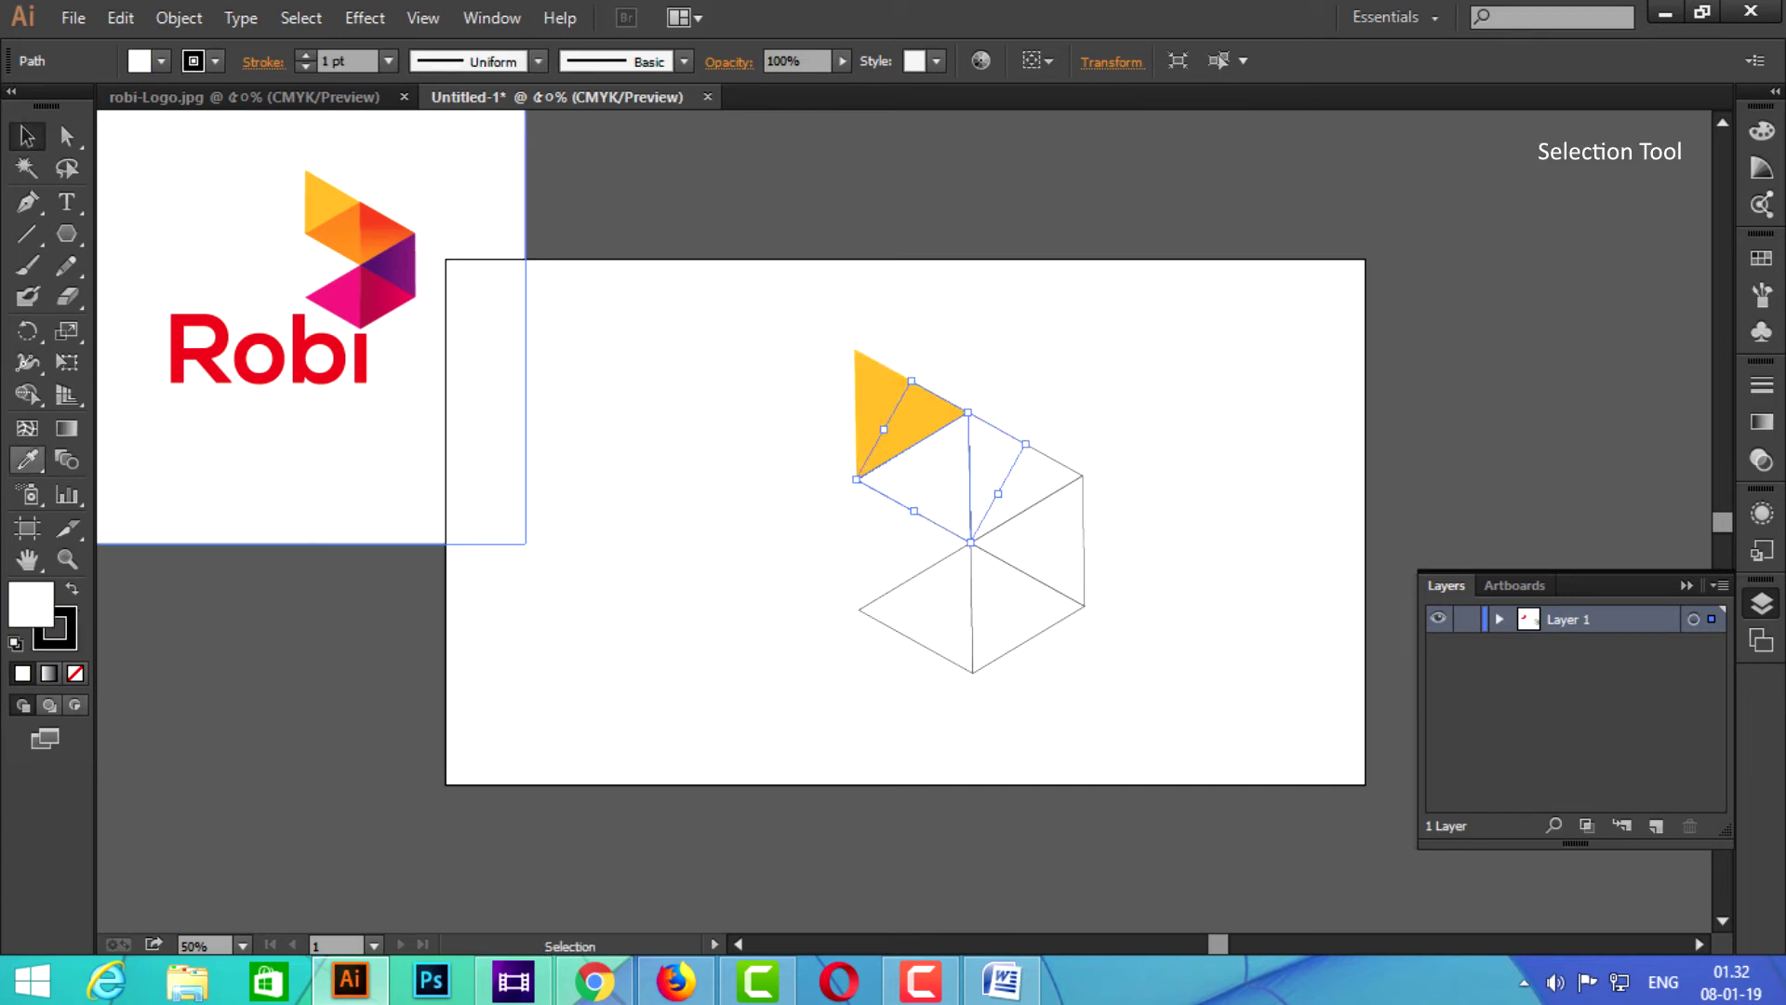
pyautogui.click(28, 458)
pyautogui.click(335, 232)
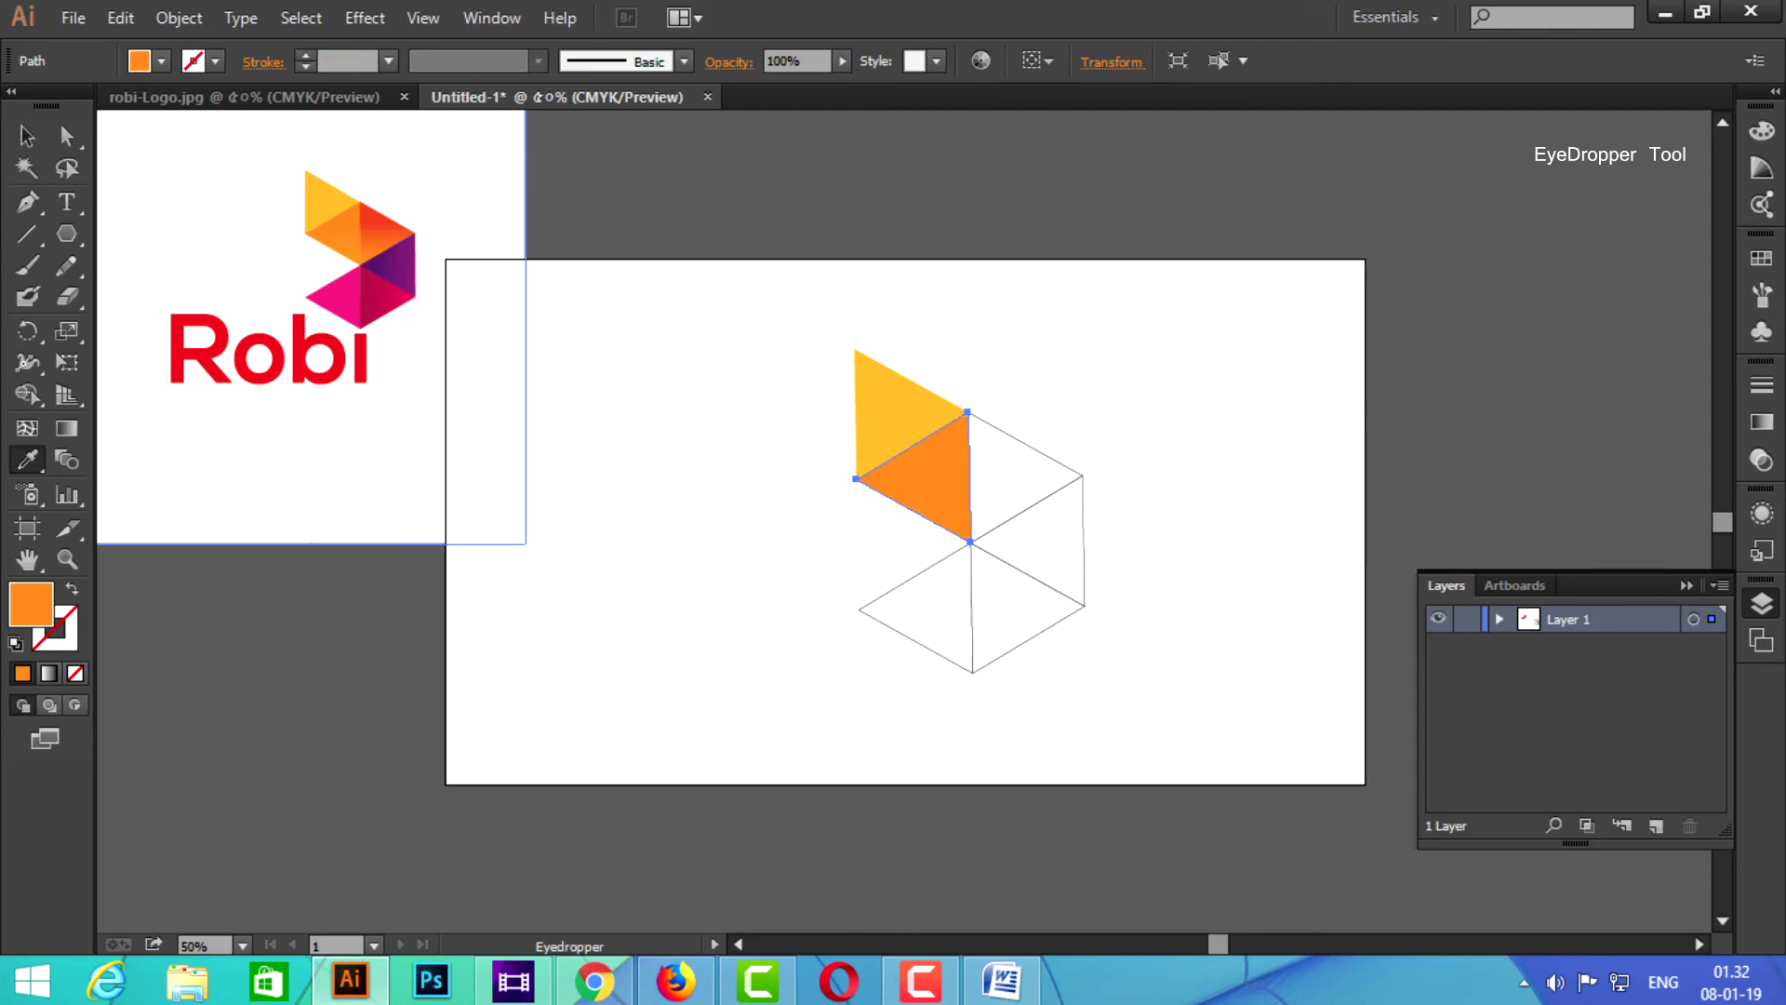
pyautogui.click(27, 136)
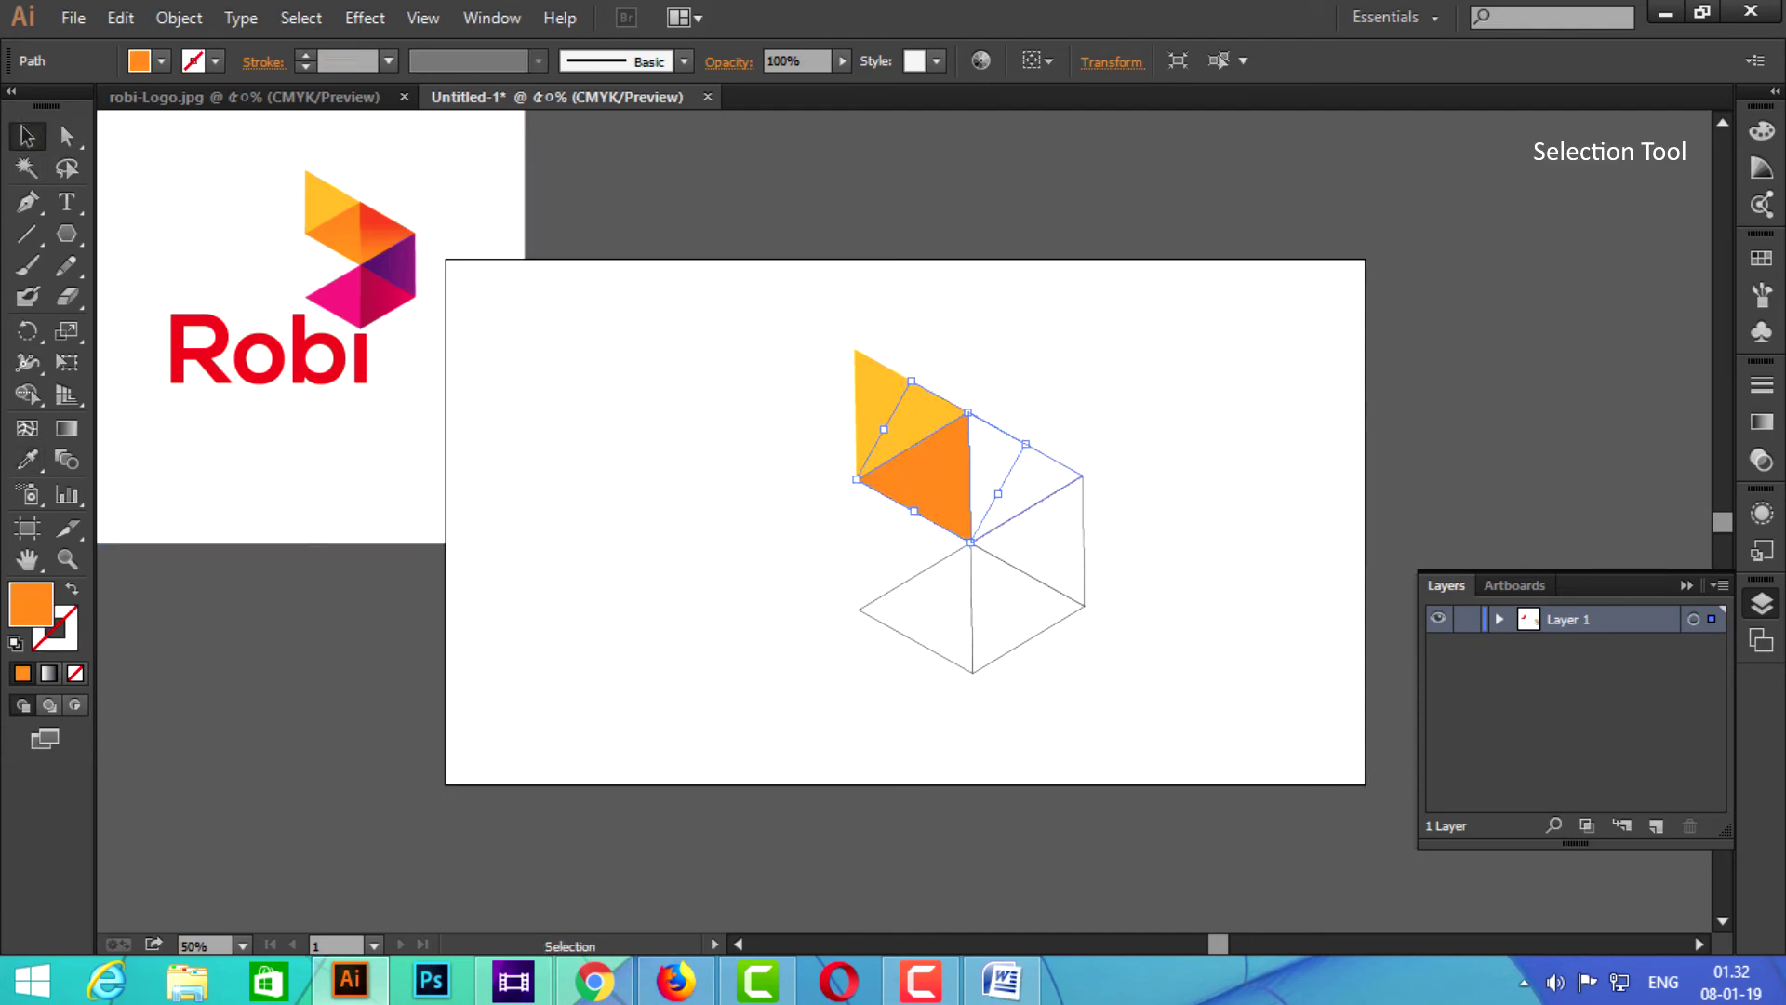
# Fill the right-hand triangle with the logo's orange-red
pyautogui.click(1023, 474)
pyautogui.keyDown('shift'); pyautogui.click(279, 279); pyautogui.keyUp('shift')
pyautogui.click(28, 458)
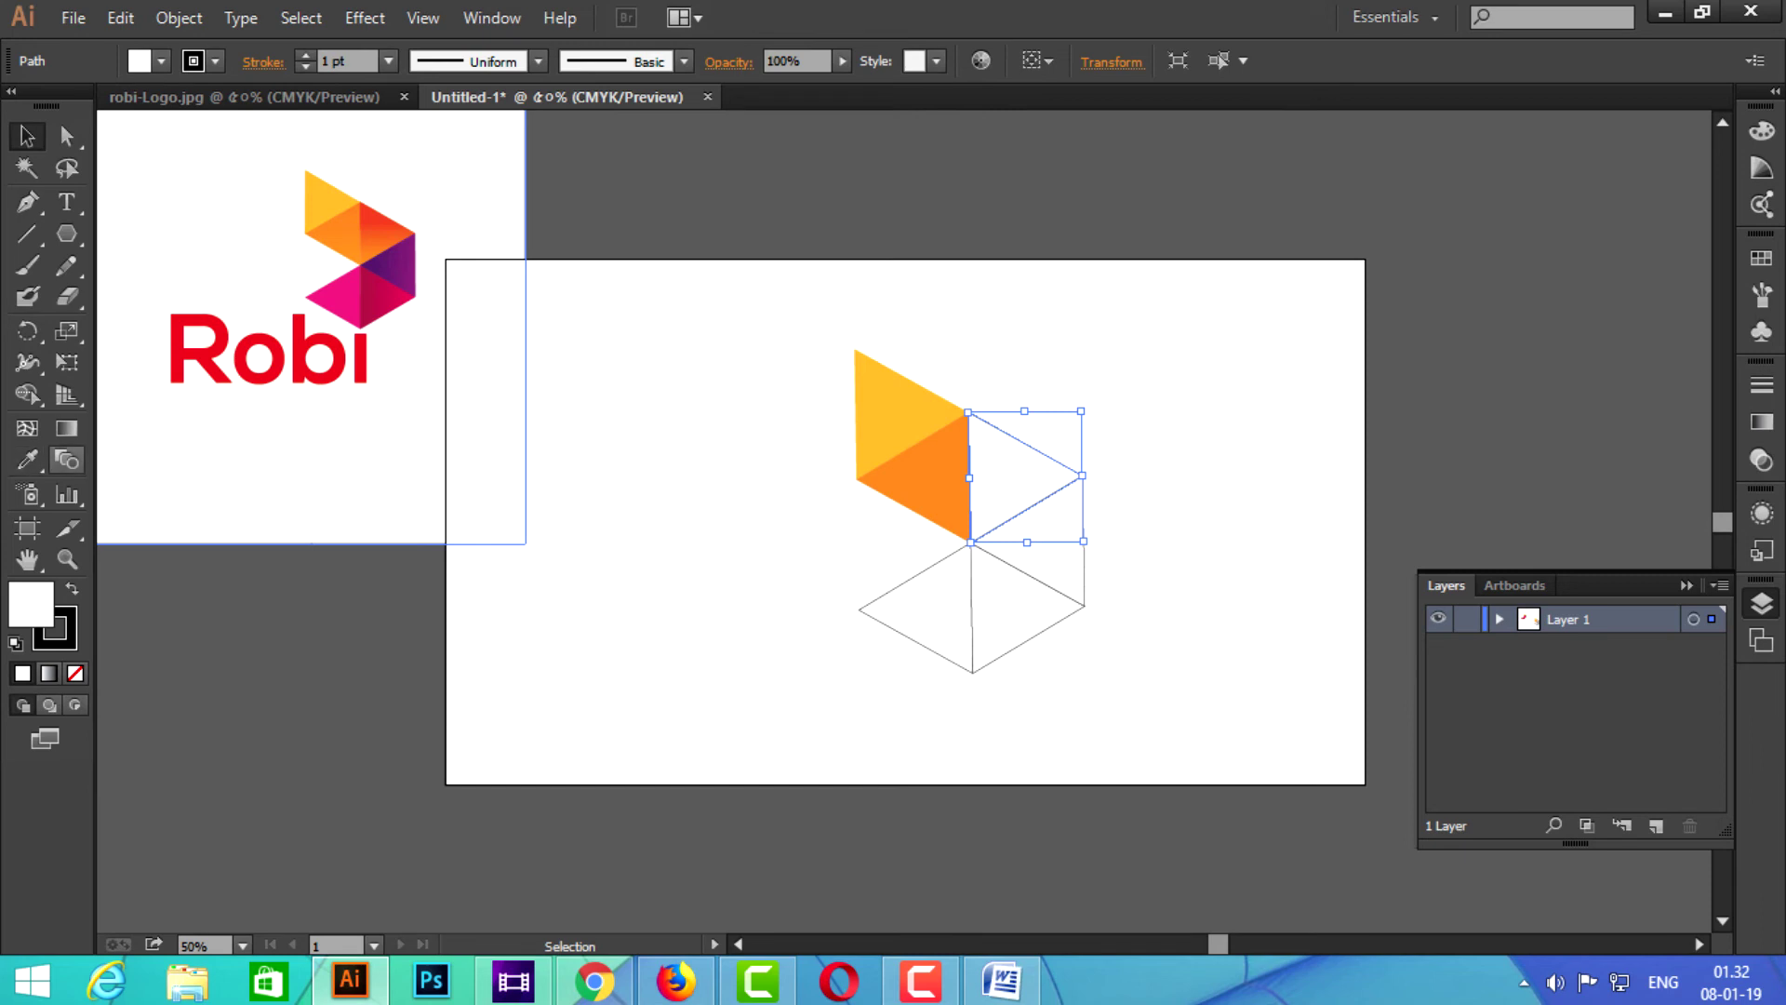
pyautogui.click(391, 228)
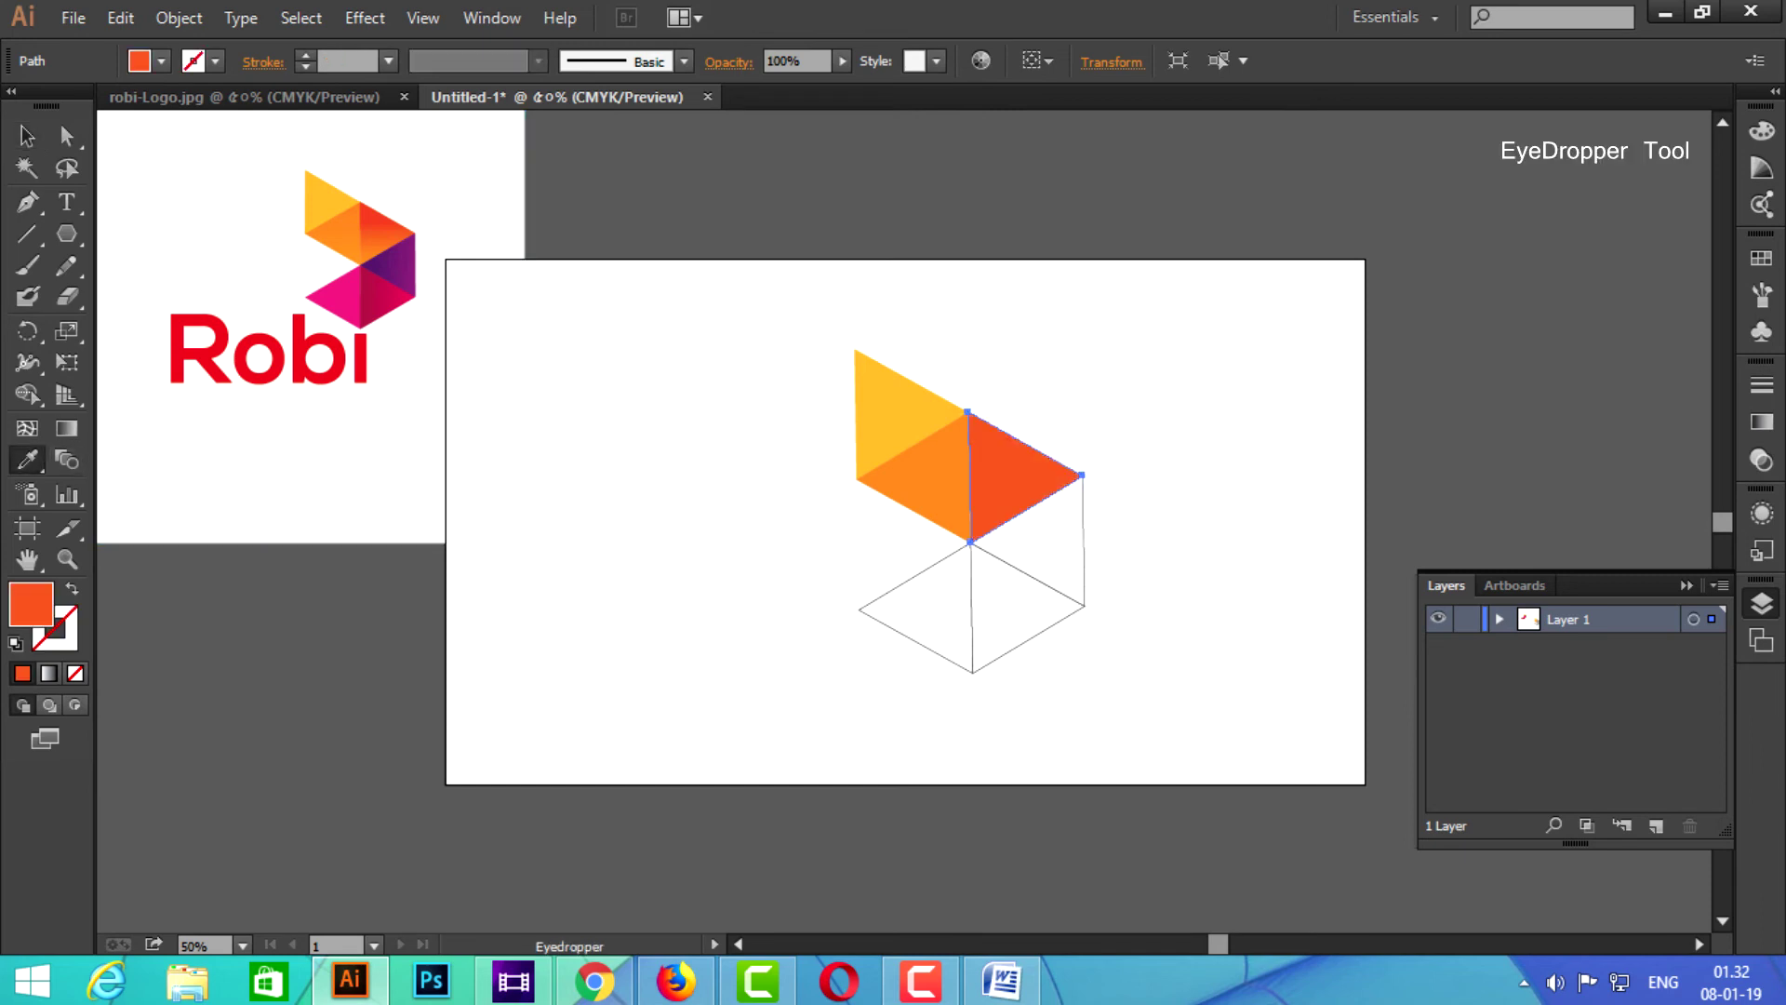
pyautogui.press('v')
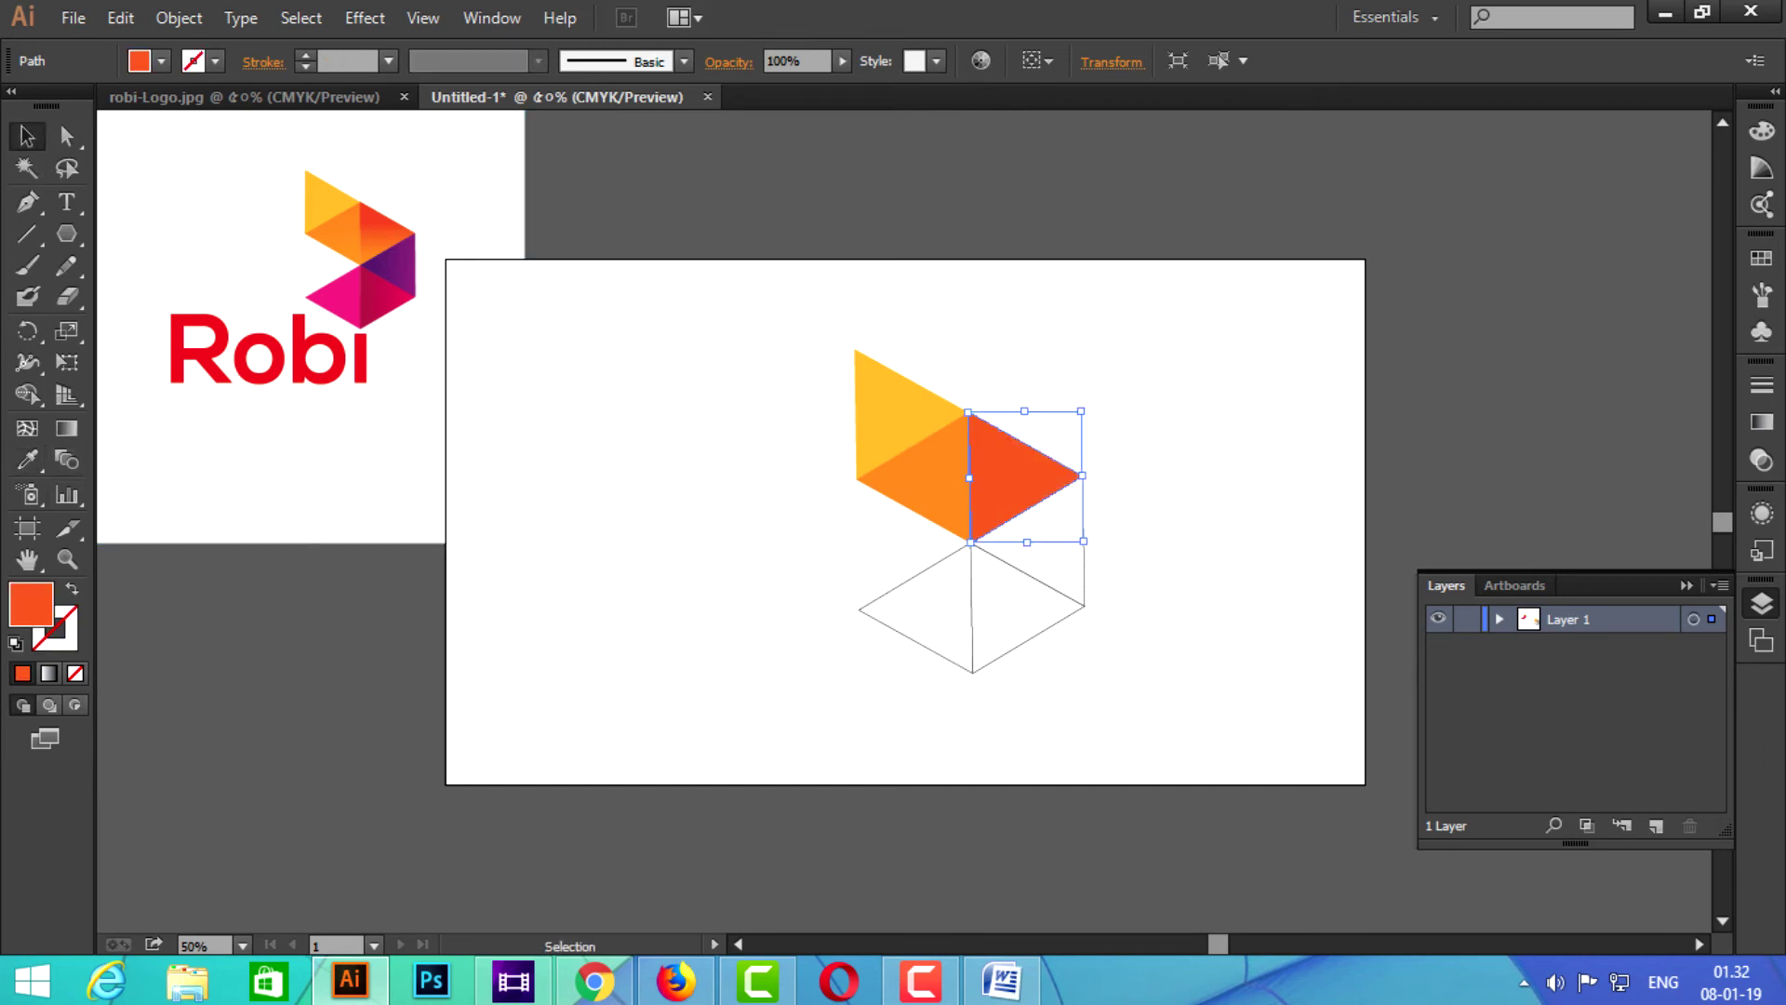
pyautogui.click(1042, 558)
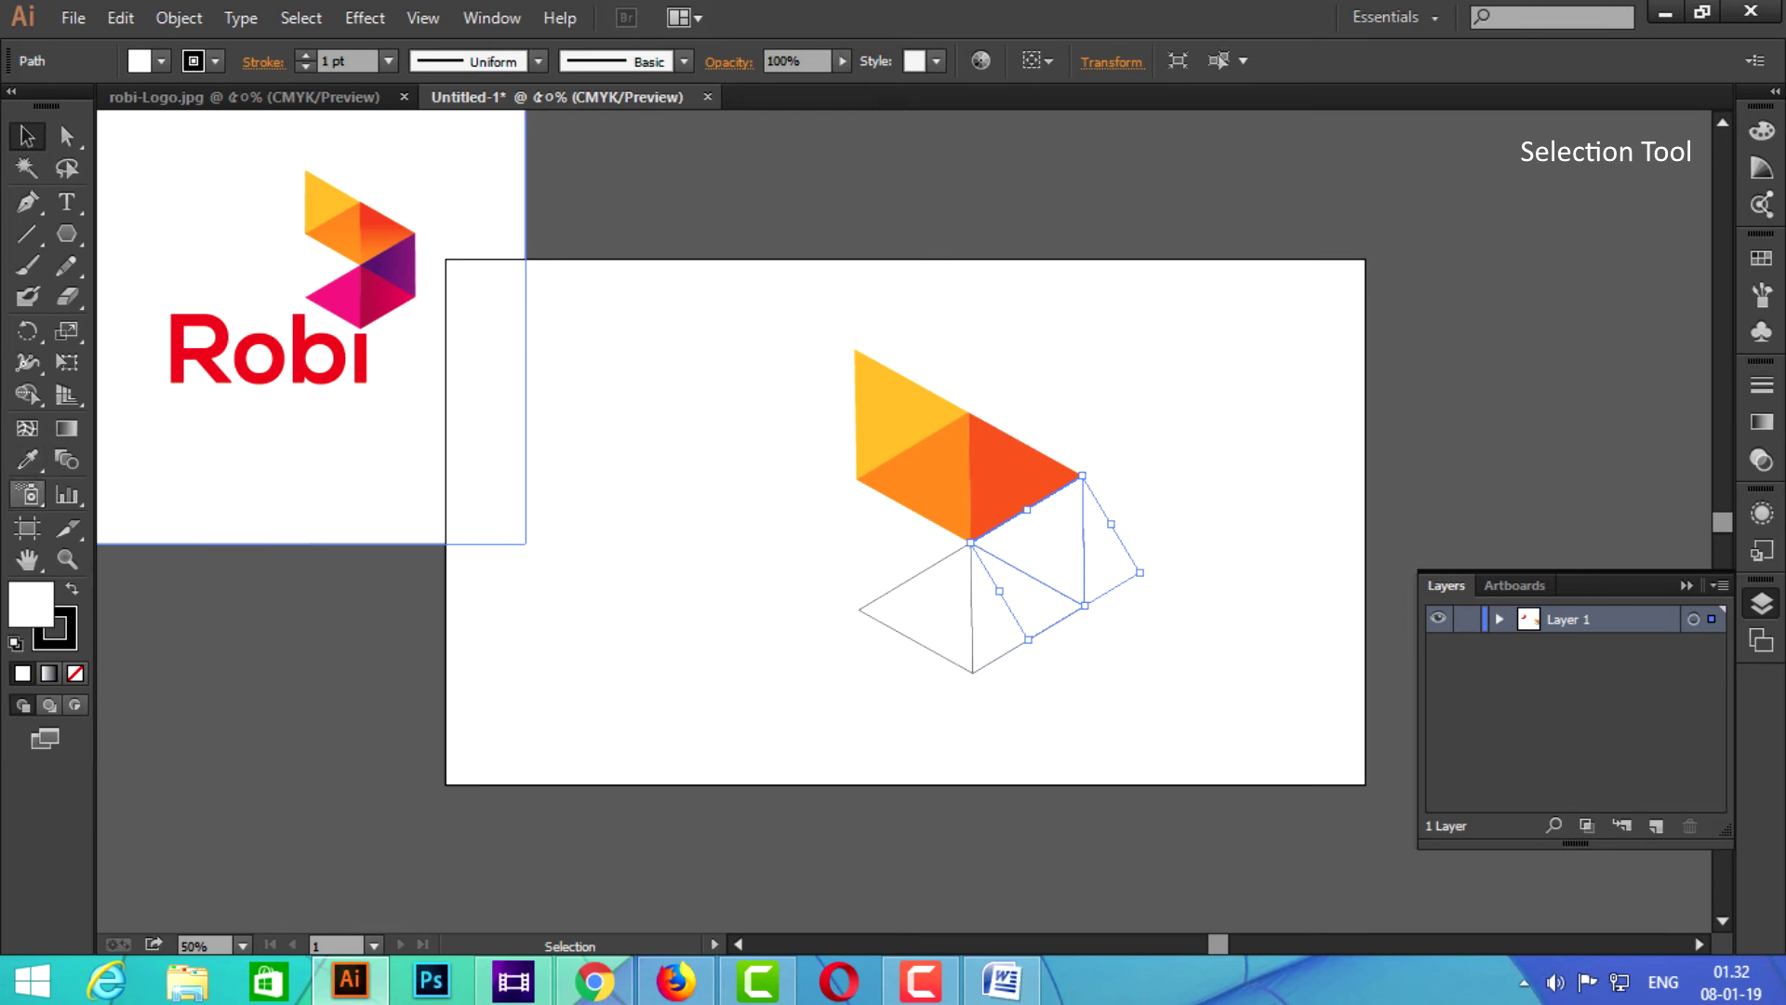
# Fill the lower-right triangle with the Robi logo's purple
pyautogui.click(27, 458)
pyautogui.click(395, 274)
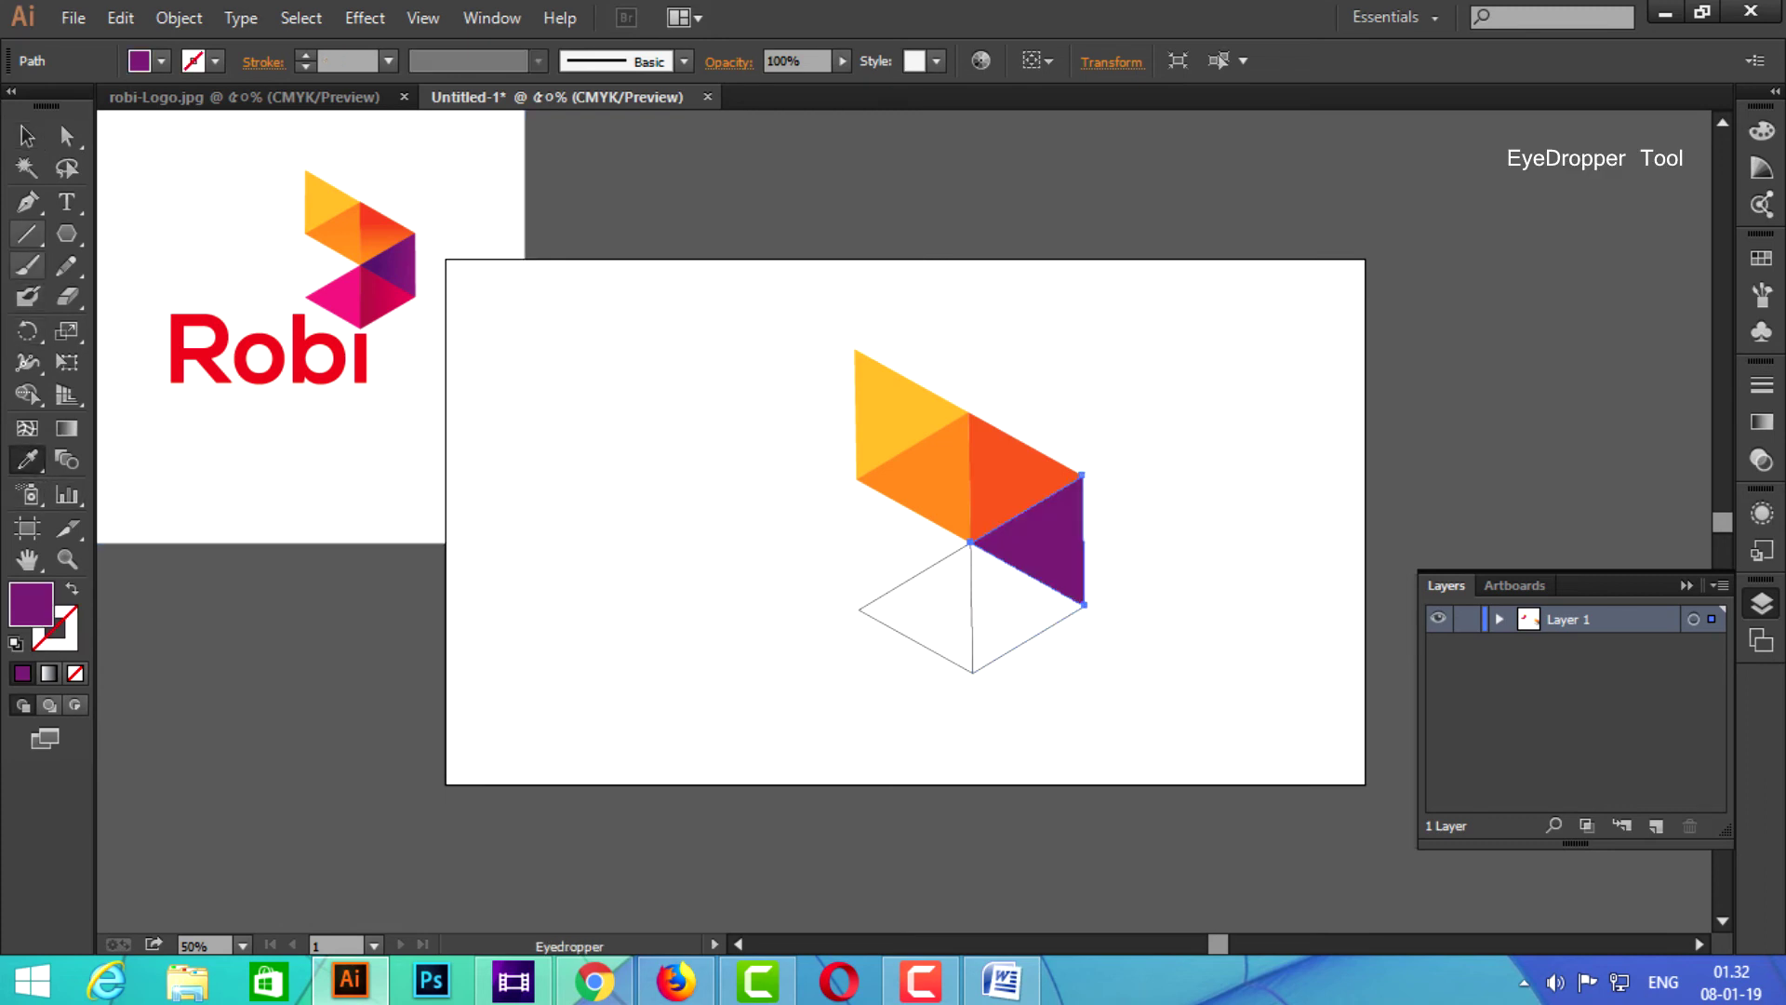
pyautogui.click(26, 136)
# Fill the lower triangle with the logo's crimson
pyautogui.click(972, 623)
pyautogui.keyDown('shift'); pyautogui.click(232, 447); pyautogui.keyUp('shift')
pyautogui.click(26, 459)
pyautogui.click(377, 303)
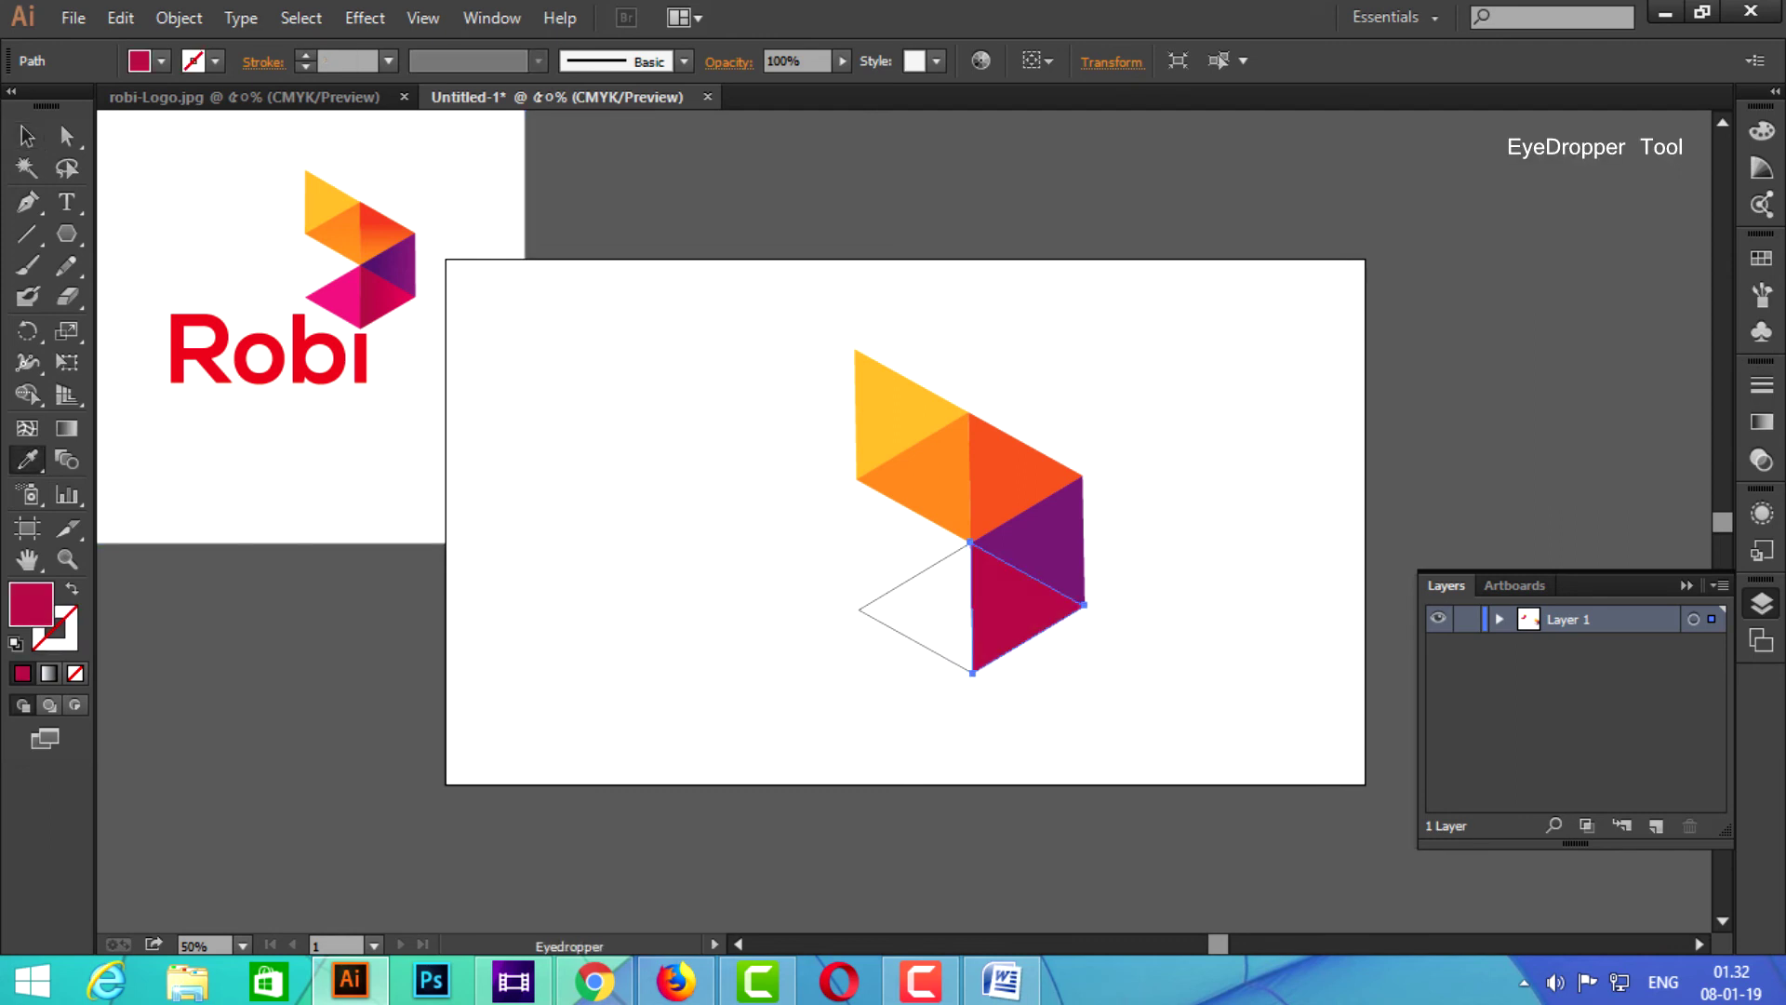
pyautogui.click(26, 136)
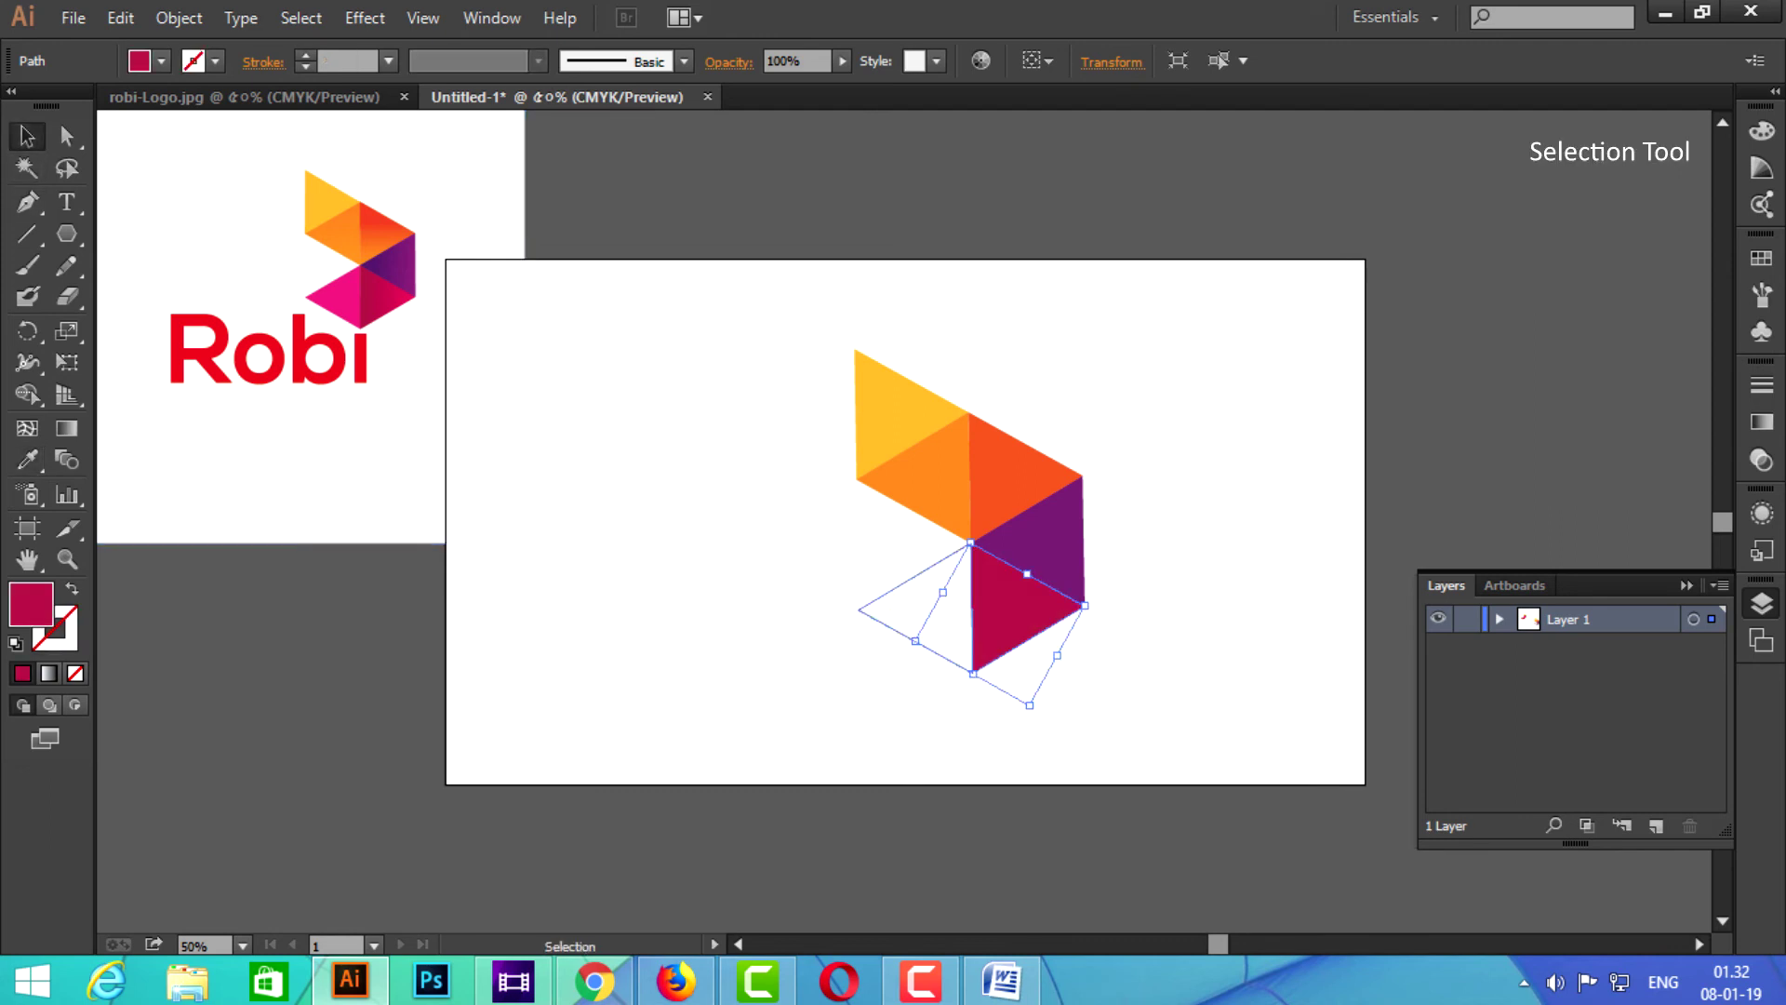
# Fill the last white triangle on the left with the logo's pink
pyautogui.click(911, 609)
pyautogui.keyDown('shift'); pyautogui.click(232, 447); pyautogui.keyUp('shift')
pyautogui.click(26, 458)
pyautogui.click(345, 296)
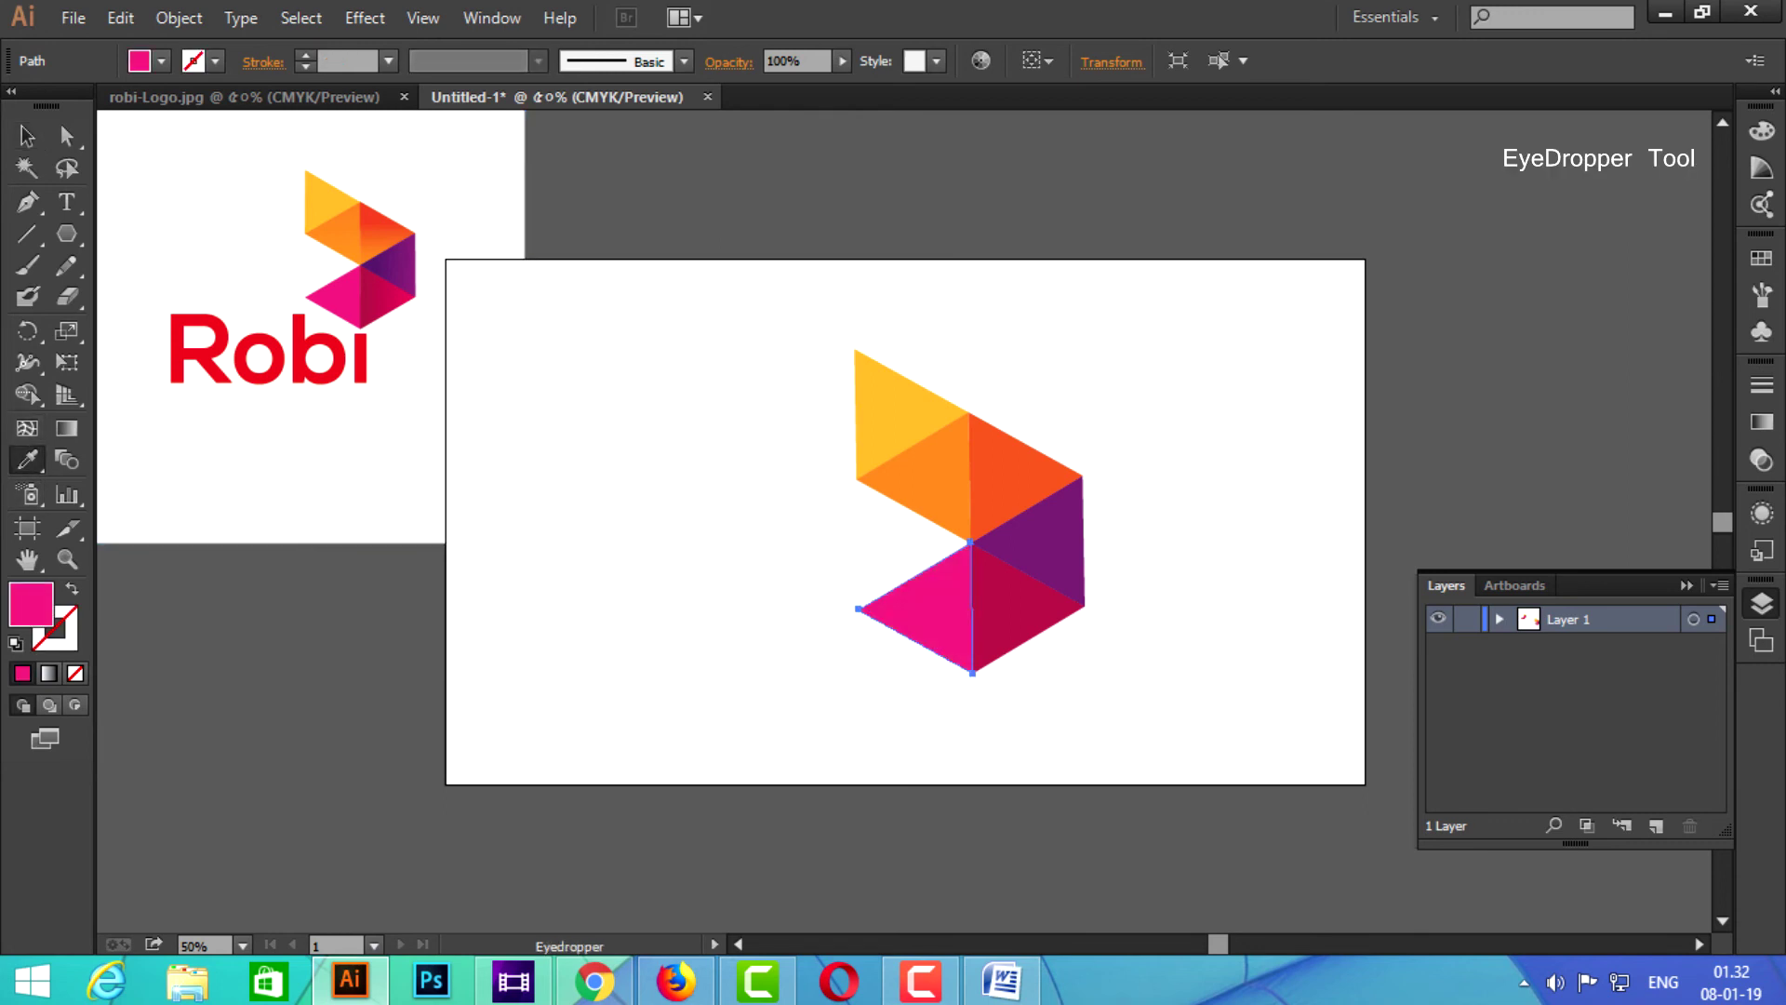
pyautogui.click(26, 135)
# Shift the whole six-triangle mark left and up, then deselect it
pyautogui.moveTo(731, 339); pyautogui.dragTo(1174, 706)
pyautogui.moveTo(995, 527); pyautogui.dragTo(922, 500)
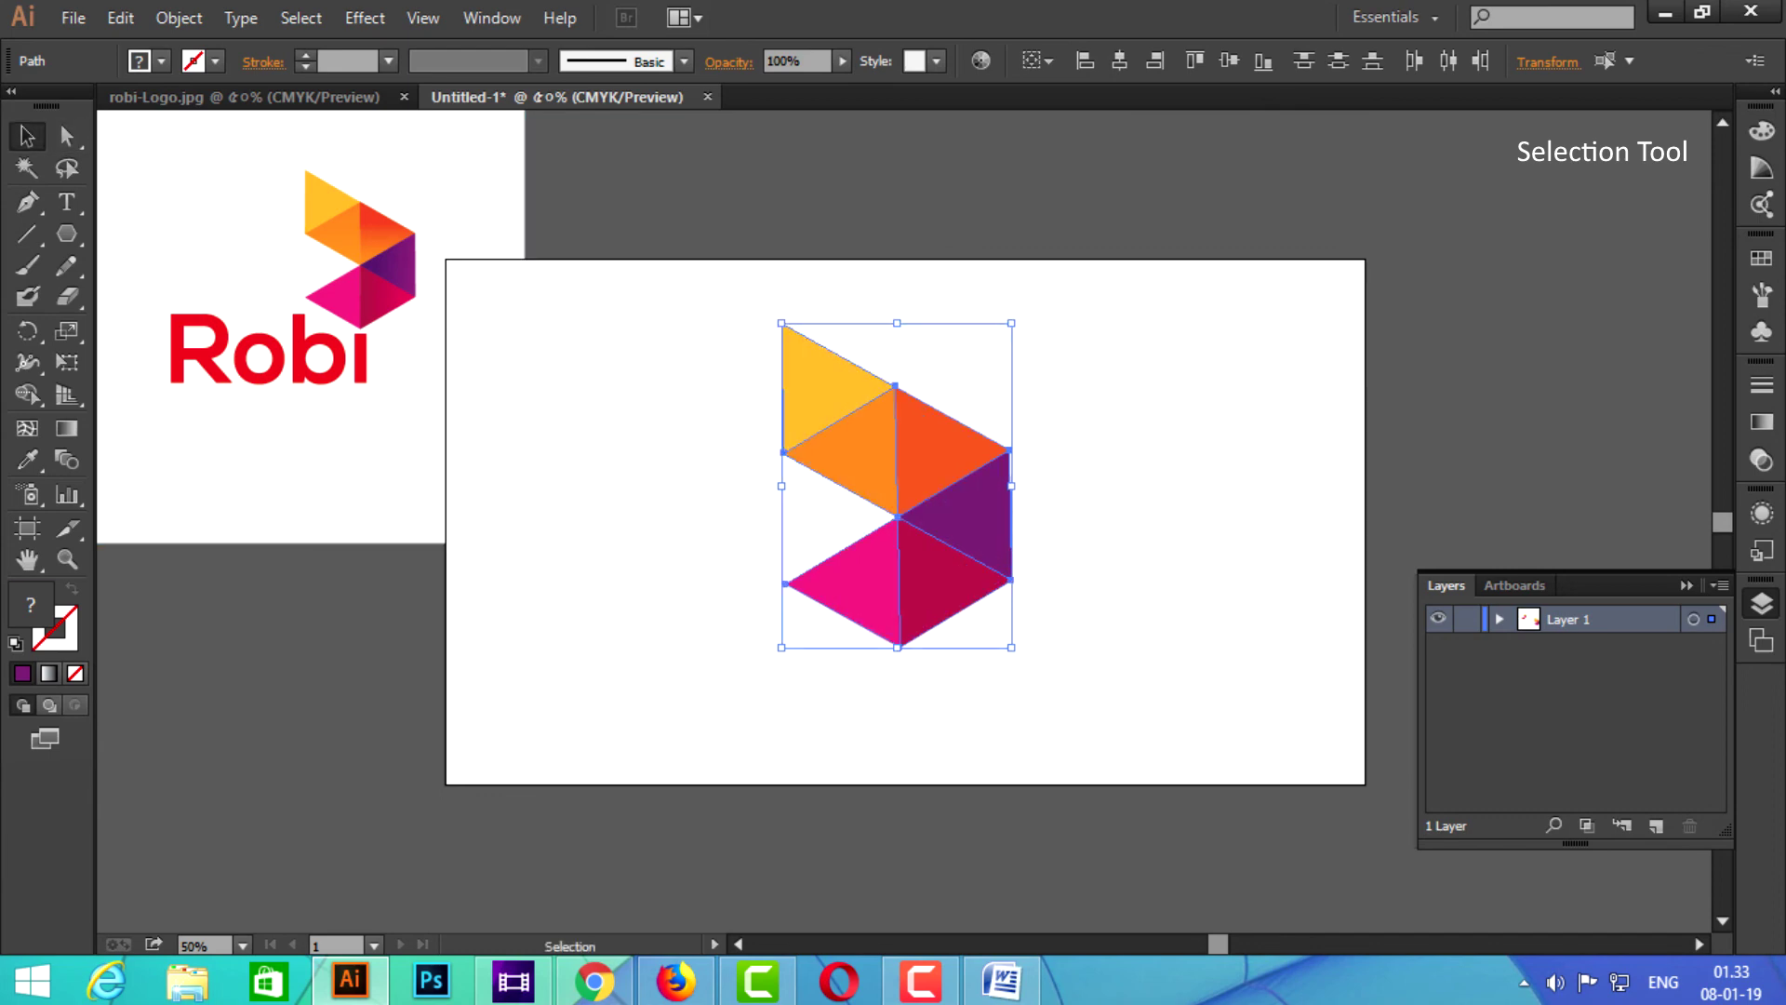
pyautogui.hotkey('ctrl', 'shift', 'a')
pyautogui.click(73, 18)
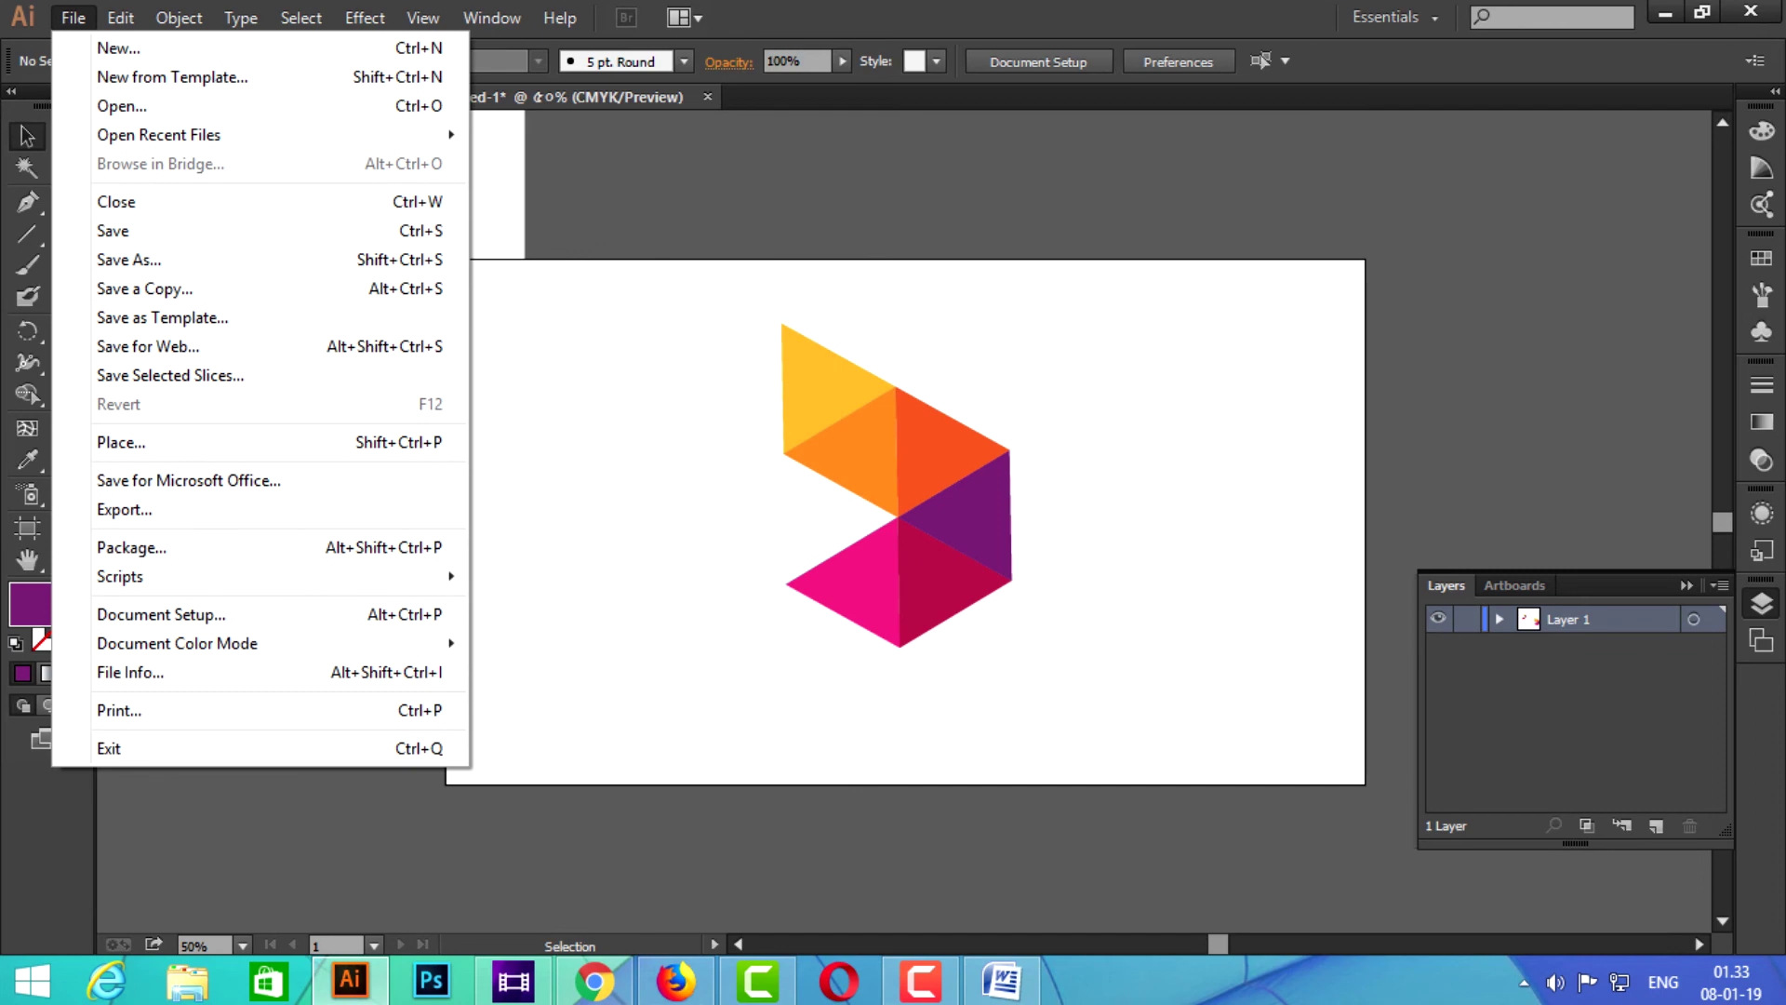
# Save the logo as Untitled-1.ai in Illustrator format and minimise Illustrator
pyautogui.click(129, 259)
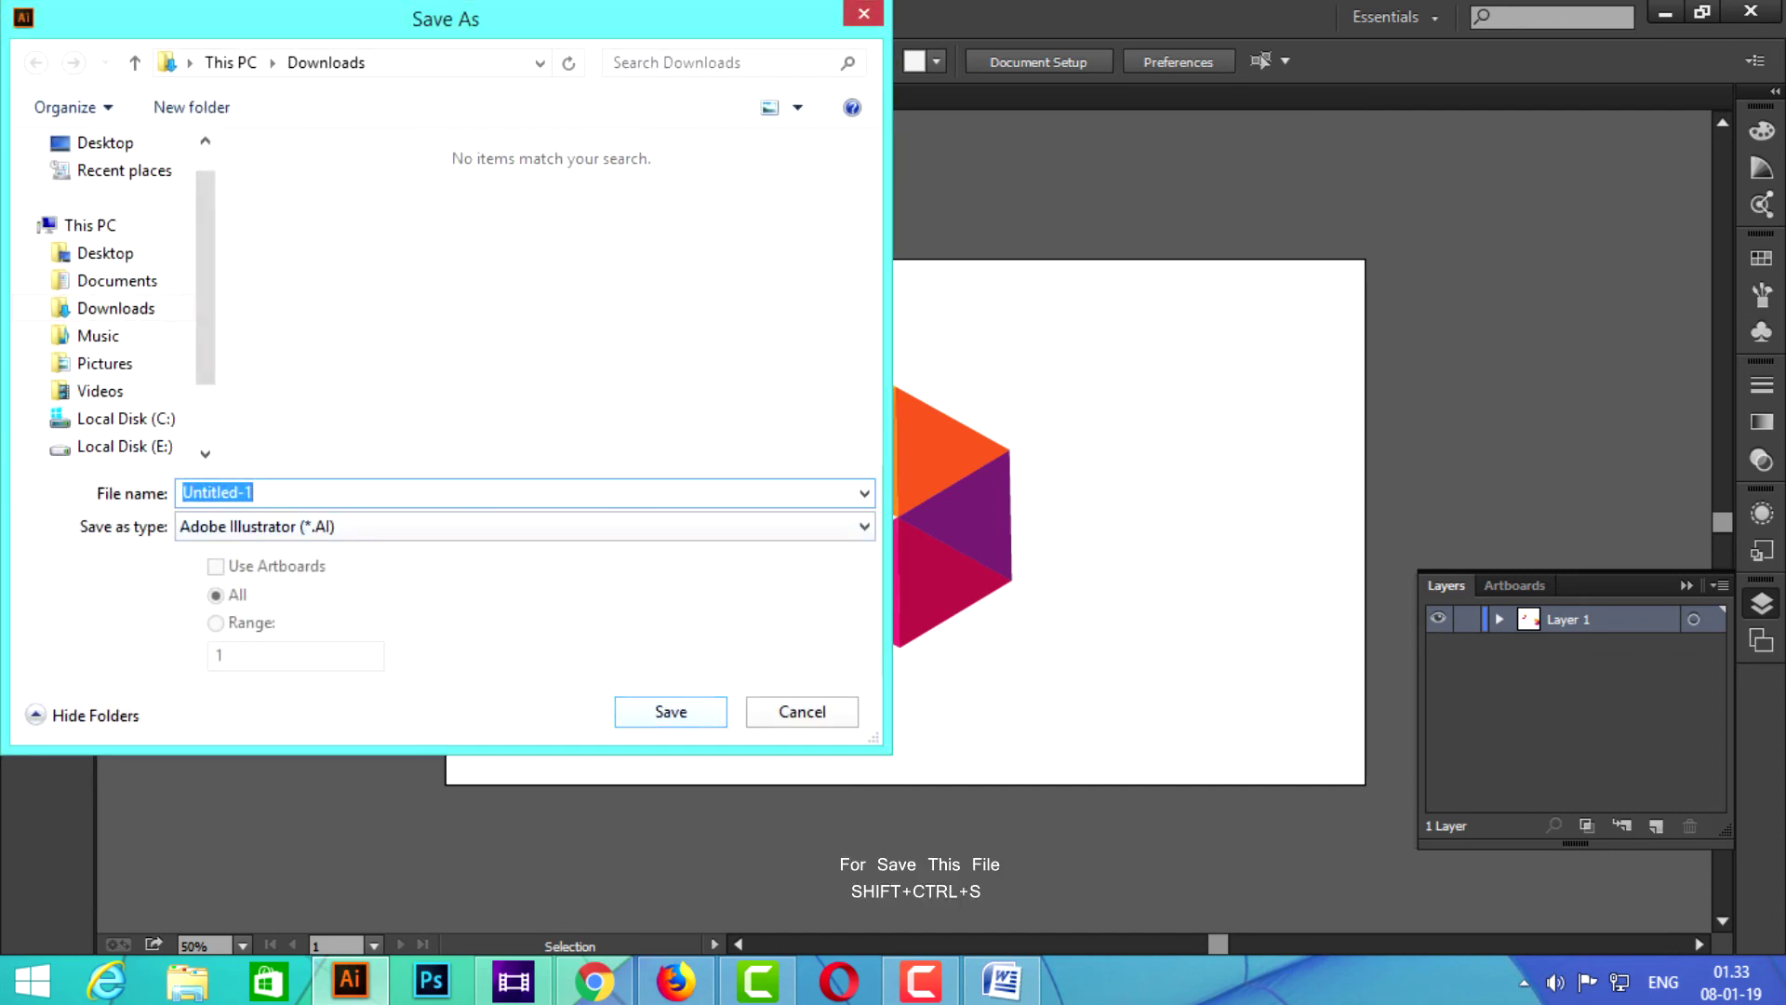
pyautogui.press('Escape')
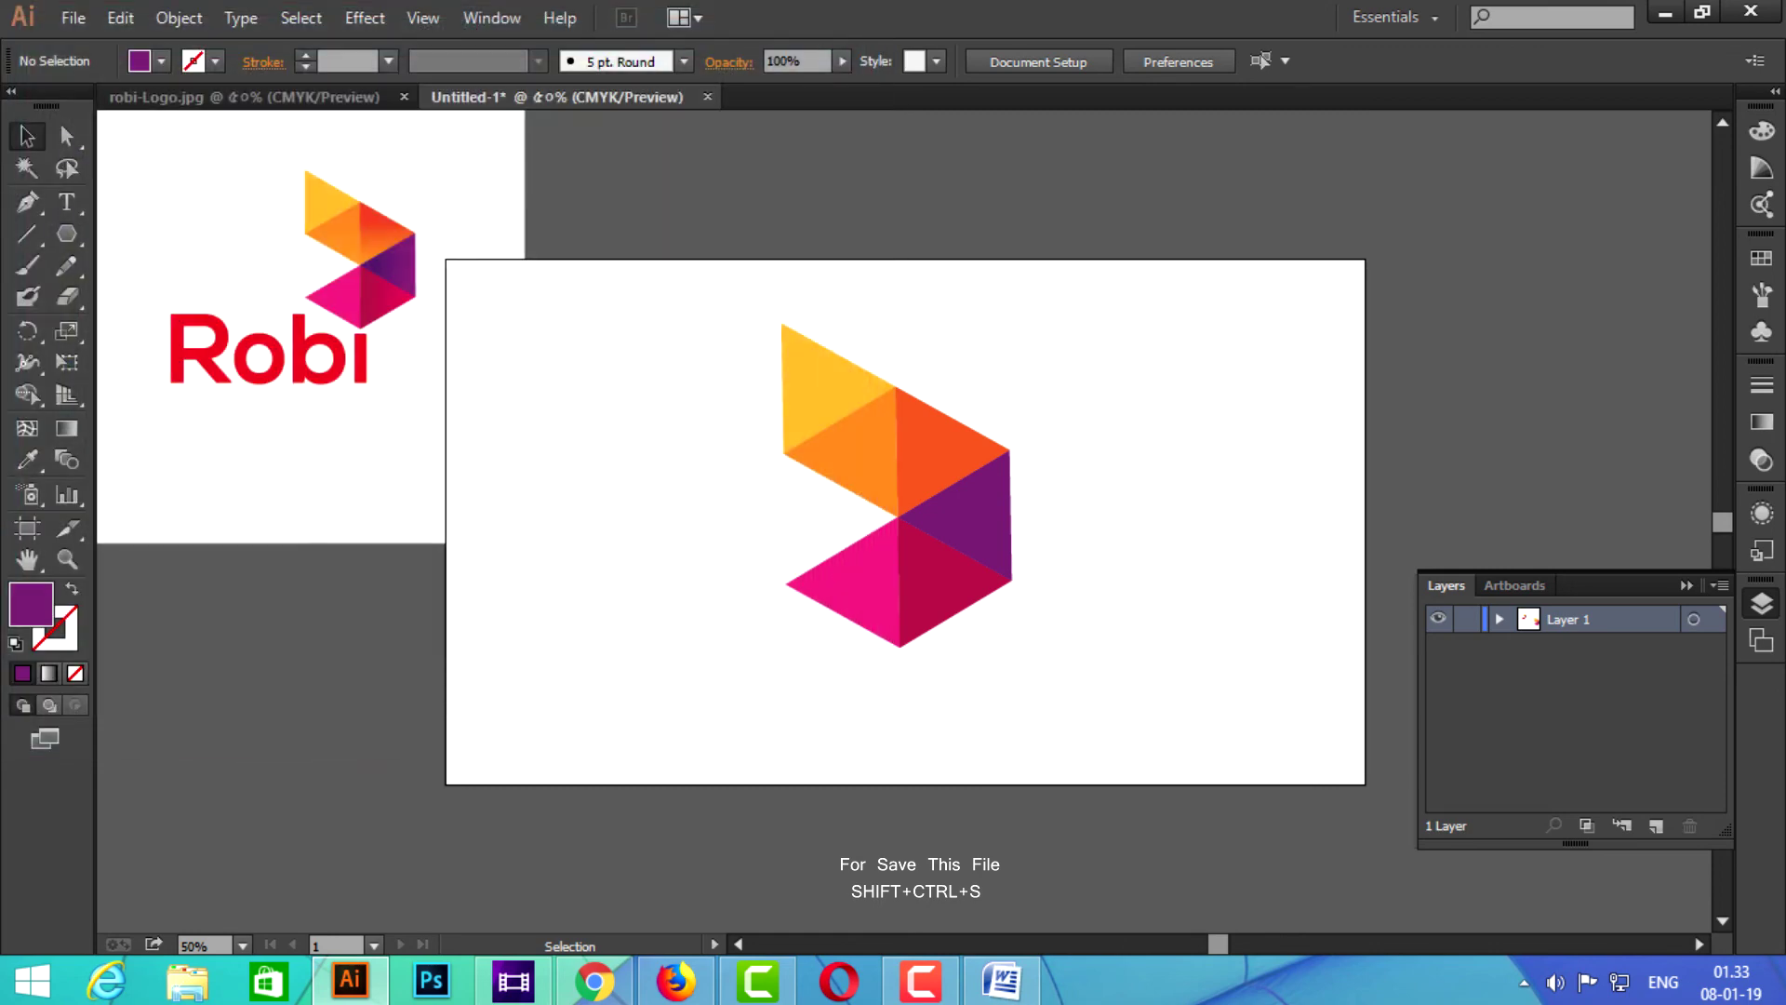
pyautogui.click(993, 862)
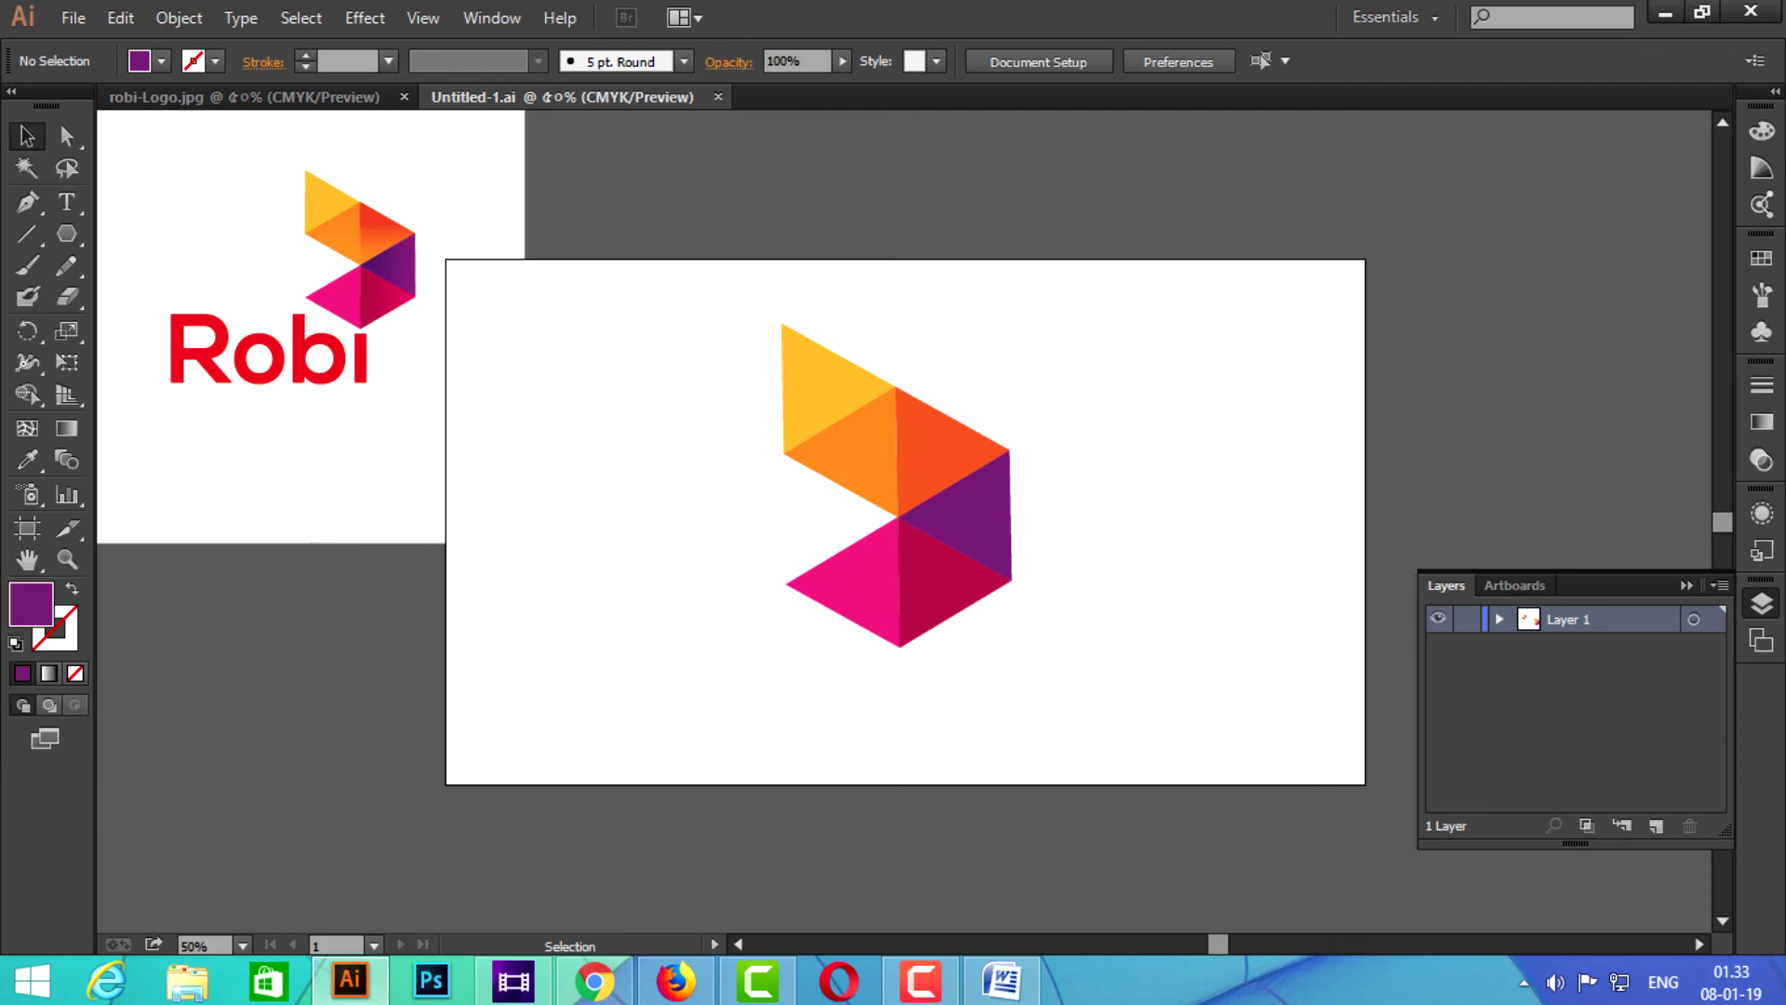
pyautogui.click(1665, 13)
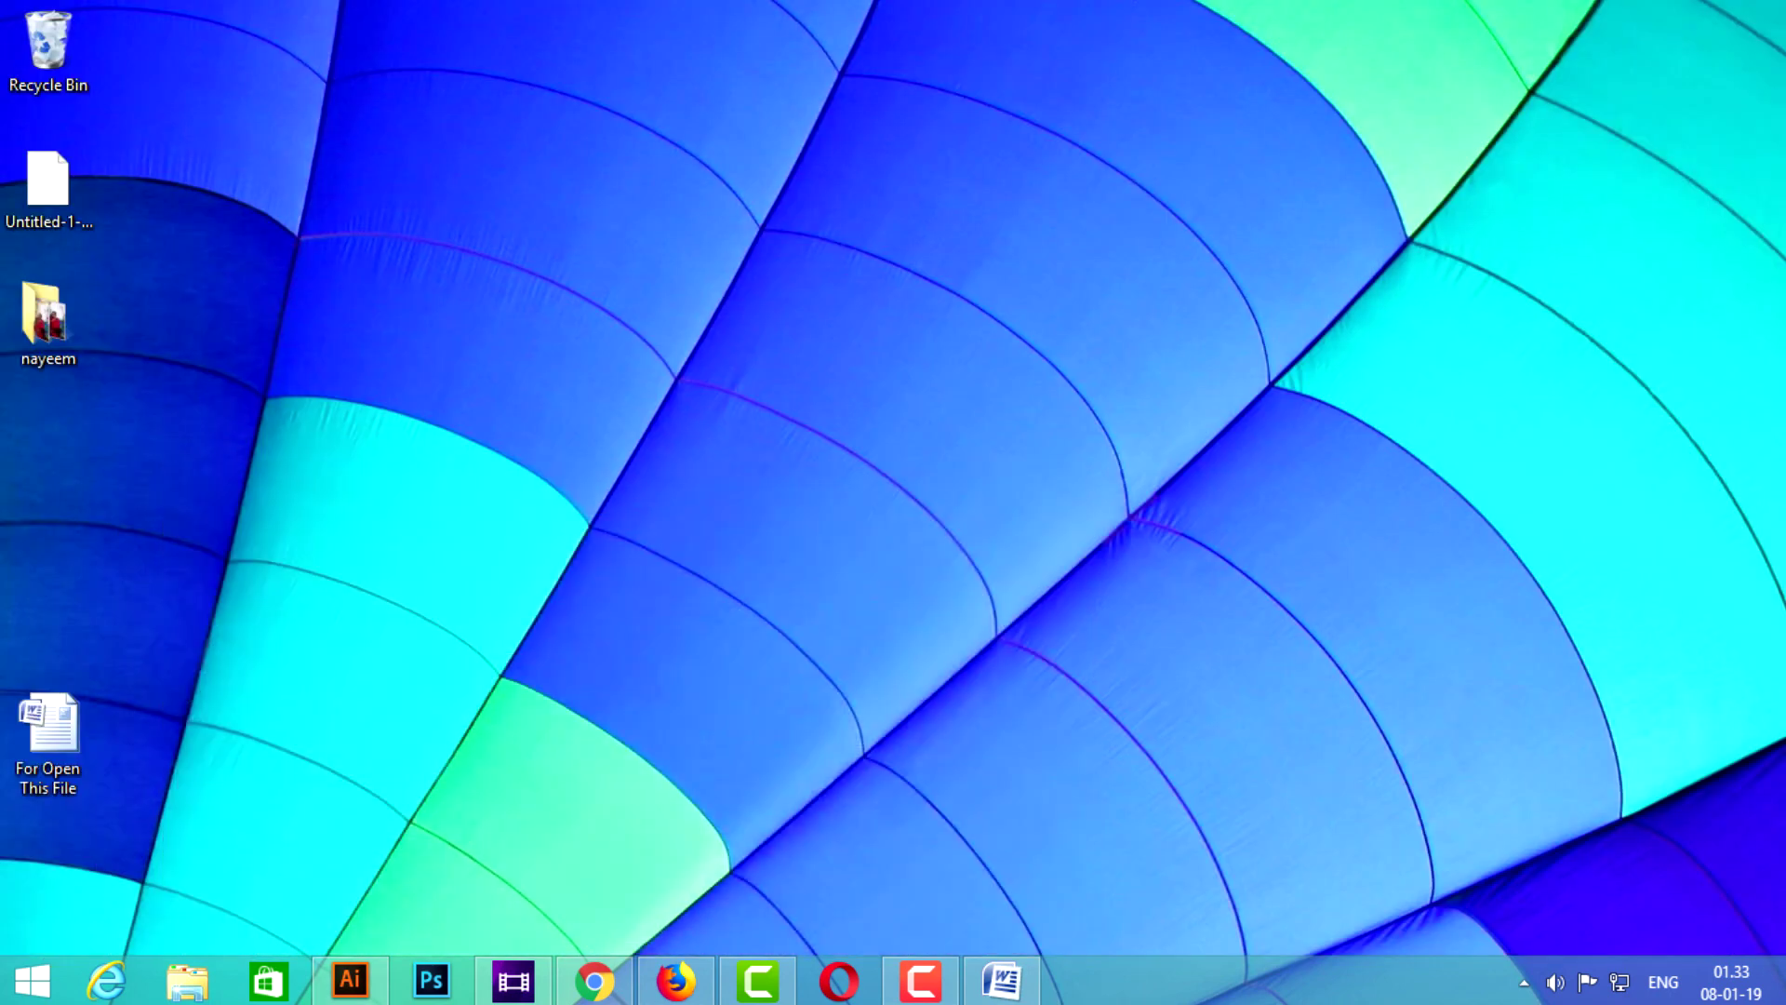